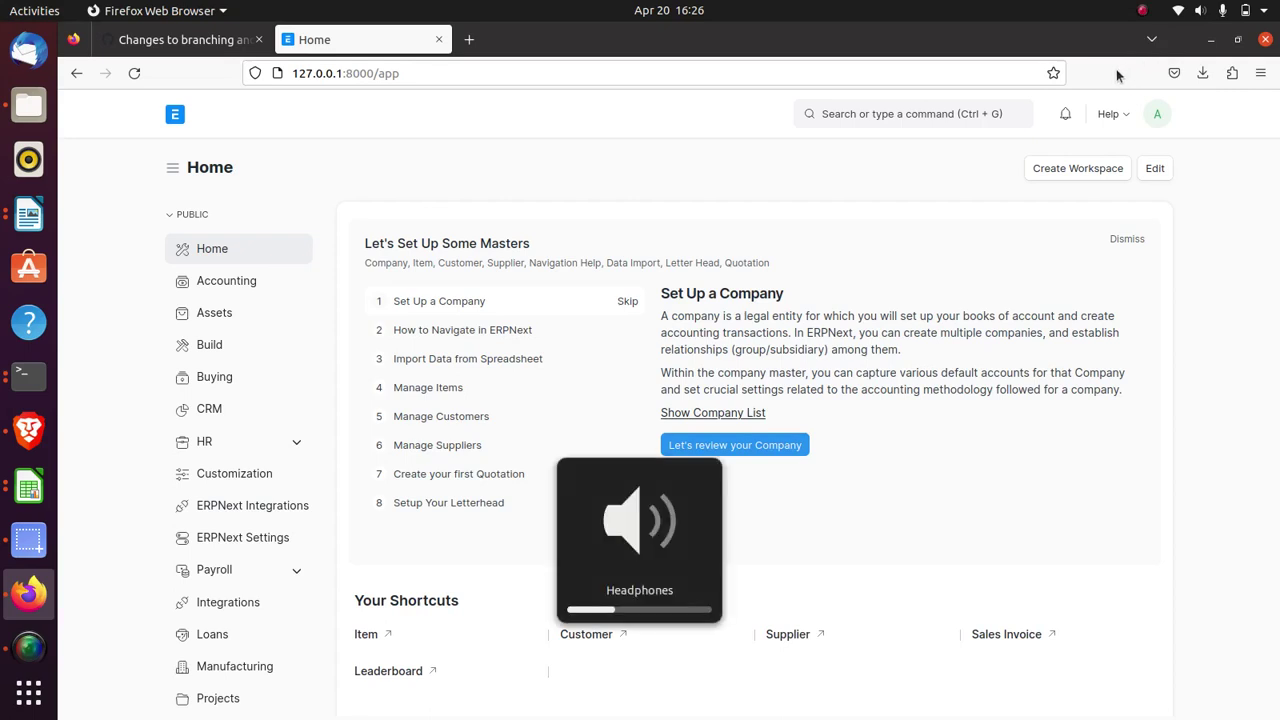
{"action": "key", "text": "XF86AudioRaiseVolume"}
{"action": "key", "text": "XF86AudioRaiseVolume"}
{"action": "key", "text": "XF86AudioRaiseVolume"}
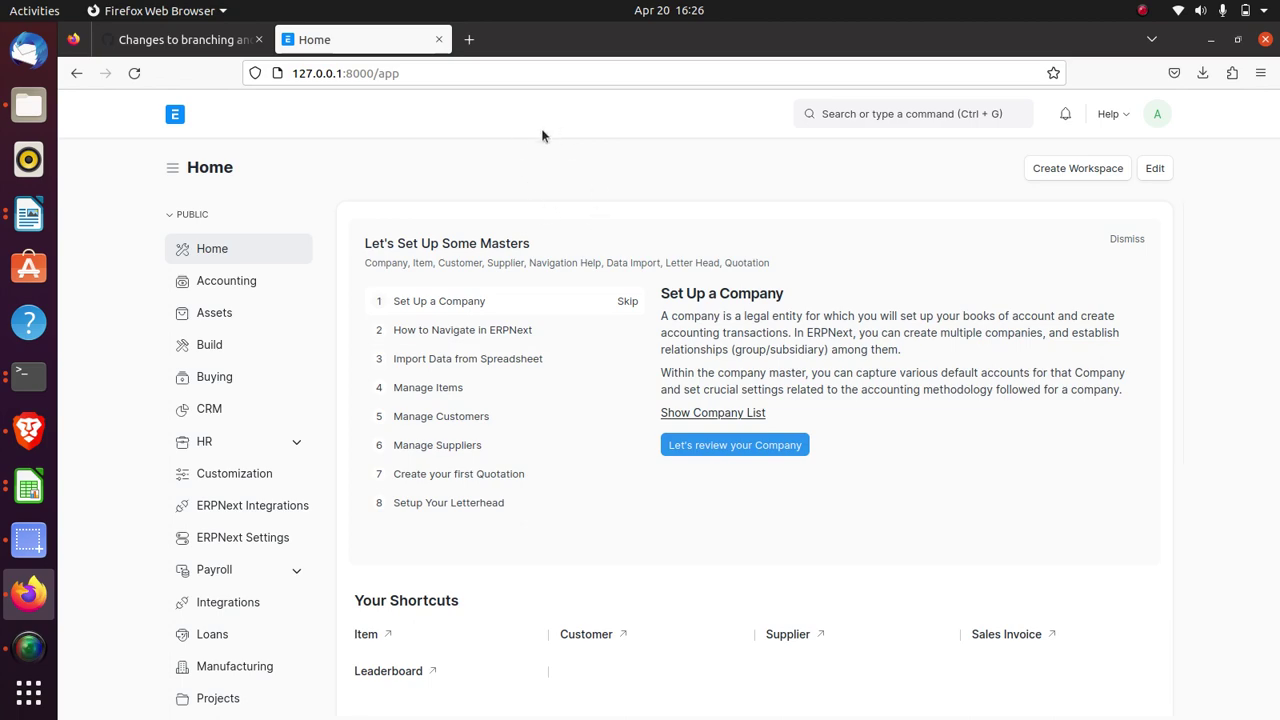
{"action": "left_click", "coordinate": [28, 375]}
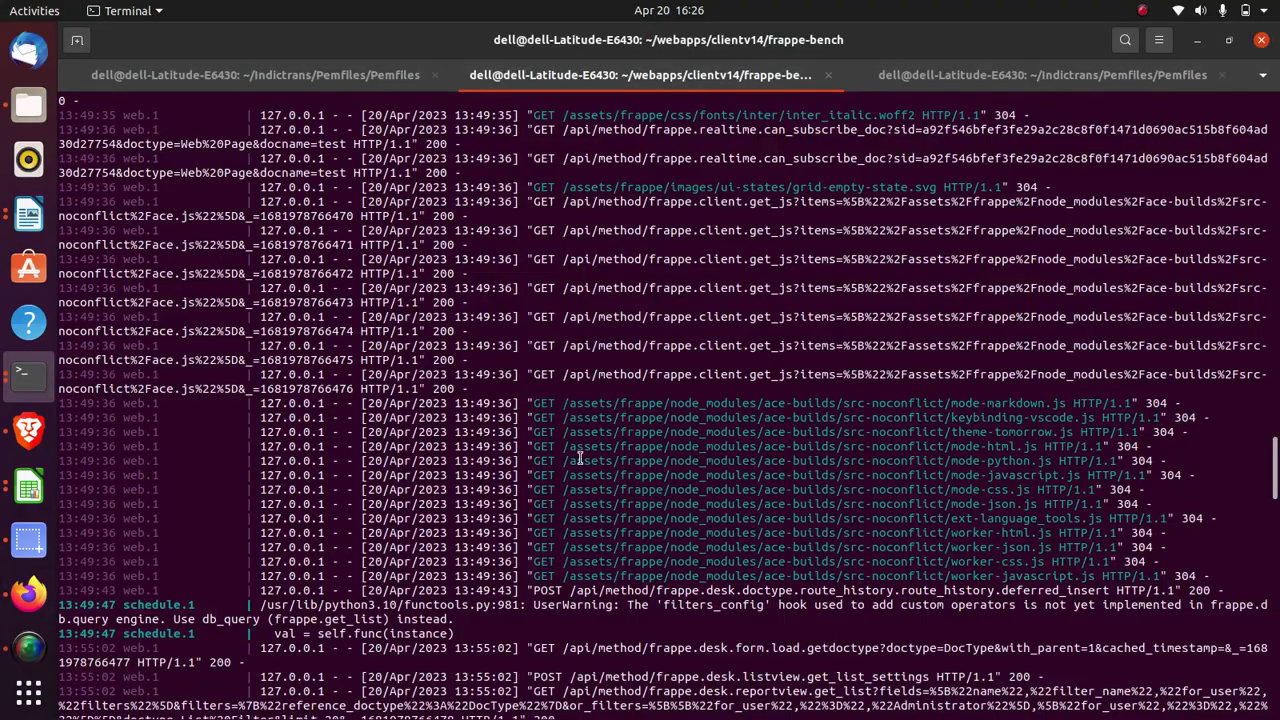
{"action": "scroll", "coordinate": [590, 475], "scroll_direction": "down", "scroll_amount": 2}
{"action": "scroll", "coordinate": [596, 492], "scroll_direction": "down", "scroll_amount": 5}
{"action": "scroll", "coordinate": [596, 492], "scroll_direction": "down", "scroll_amount": 7}
{"action": "scroll", "coordinate": [596, 492], "scroll_direction": "down", "scroll_amount": 3}
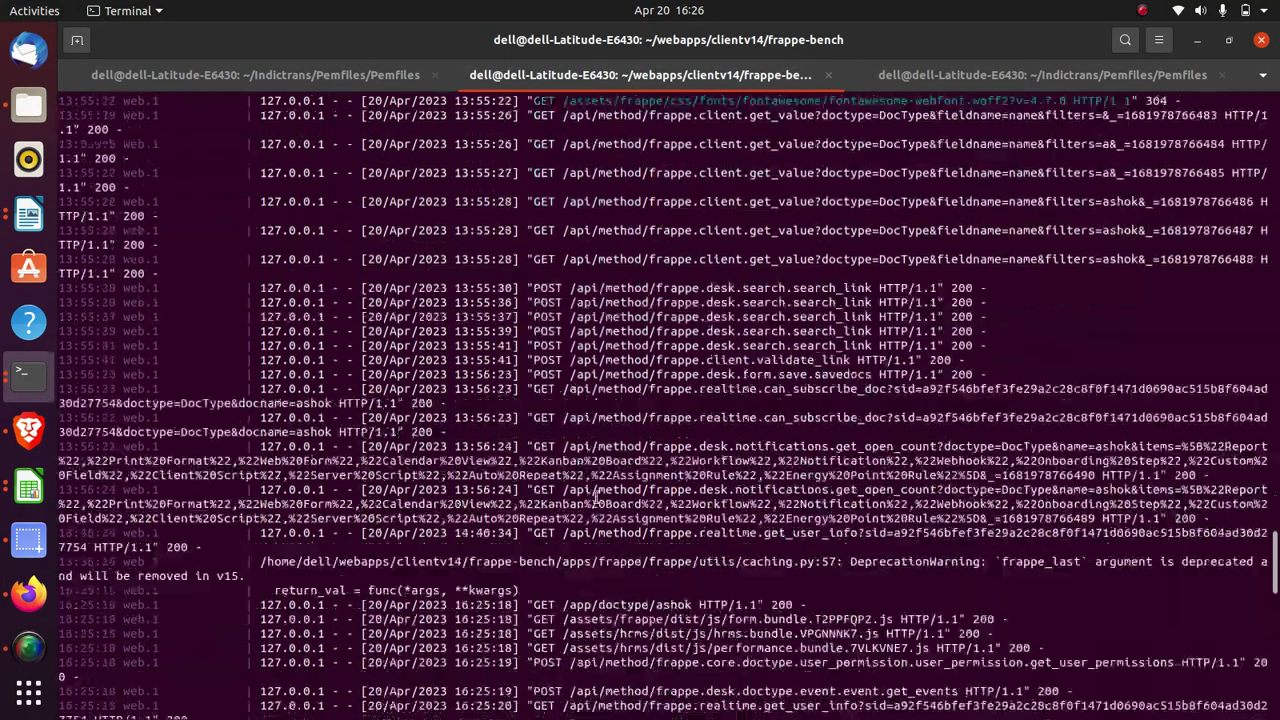
{"action": "scroll", "coordinate": [596, 492], "scroll_direction": "down", "scroll_amount": 5}
{"action": "scroll", "coordinate": [596, 492], "scroll_direction": "down", "scroll_amount": 5}
{"action": "scroll", "coordinate": [596, 493], "scroll_direction": "down", "scroll_amount": 5}
{"action": "scroll", "coordinate": [596, 495], "scroll_direction": "up", "scroll_amount": 5}
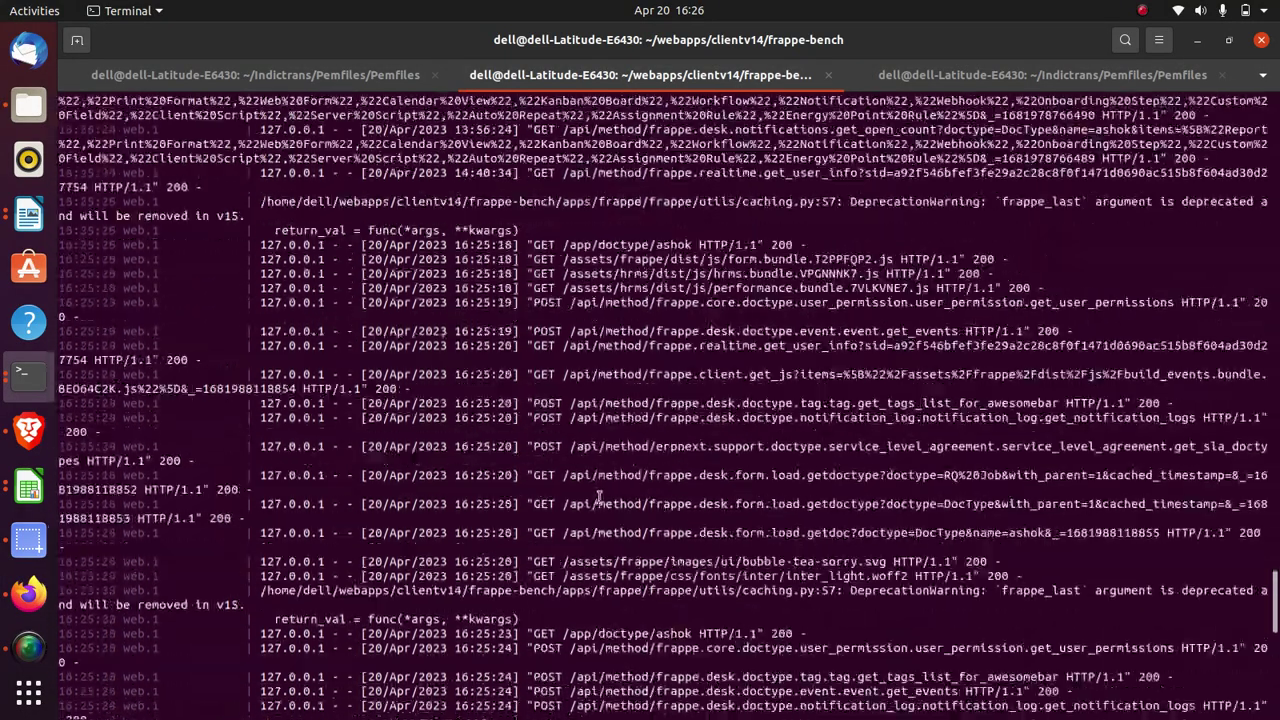
{"action": "scroll", "coordinate": [598, 485], "scroll_direction": "up", "scroll_amount": 5}
{"action": "scroll", "coordinate": [600, 478], "scroll_direction": "up", "scroll_amount": 5}
{"action": "scroll", "coordinate": [601, 472], "scroll_direction": "up", "scroll_amount": 5}
{"action": "scroll", "coordinate": [601, 470], "scroll_direction": "up", "scroll_amount": 5}
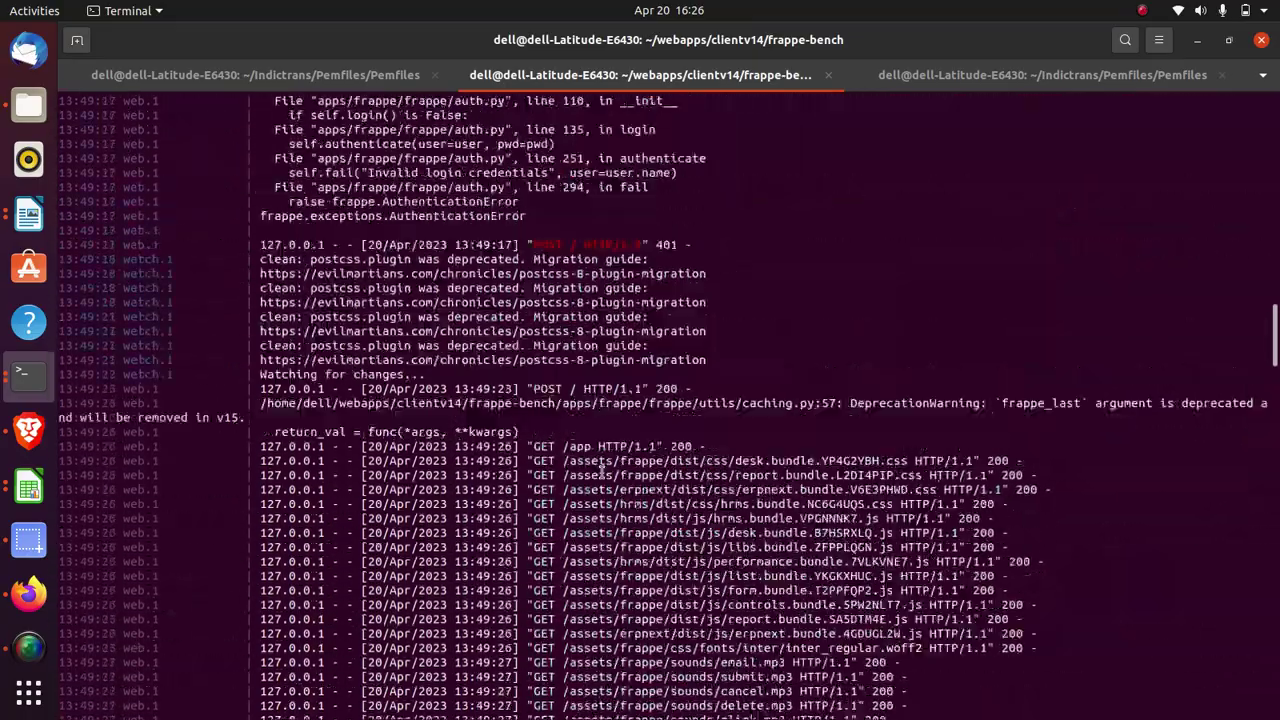
{"action": "scroll", "coordinate": [601, 471], "scroll_direction": "down", "scroll_amount": 10}
{"action": "scroll", "coordinate": [602, 471], "scroll_direction": "down", "scroll_amount": 5}
{"action": "scroll", "coordinate": [602, 472], "scroll_direction": "down", "scroll_amount": 5}
{"action": "scroll", "coordinate": [602, 472], "scroll_direction": "down", "scroll_amount": 10}
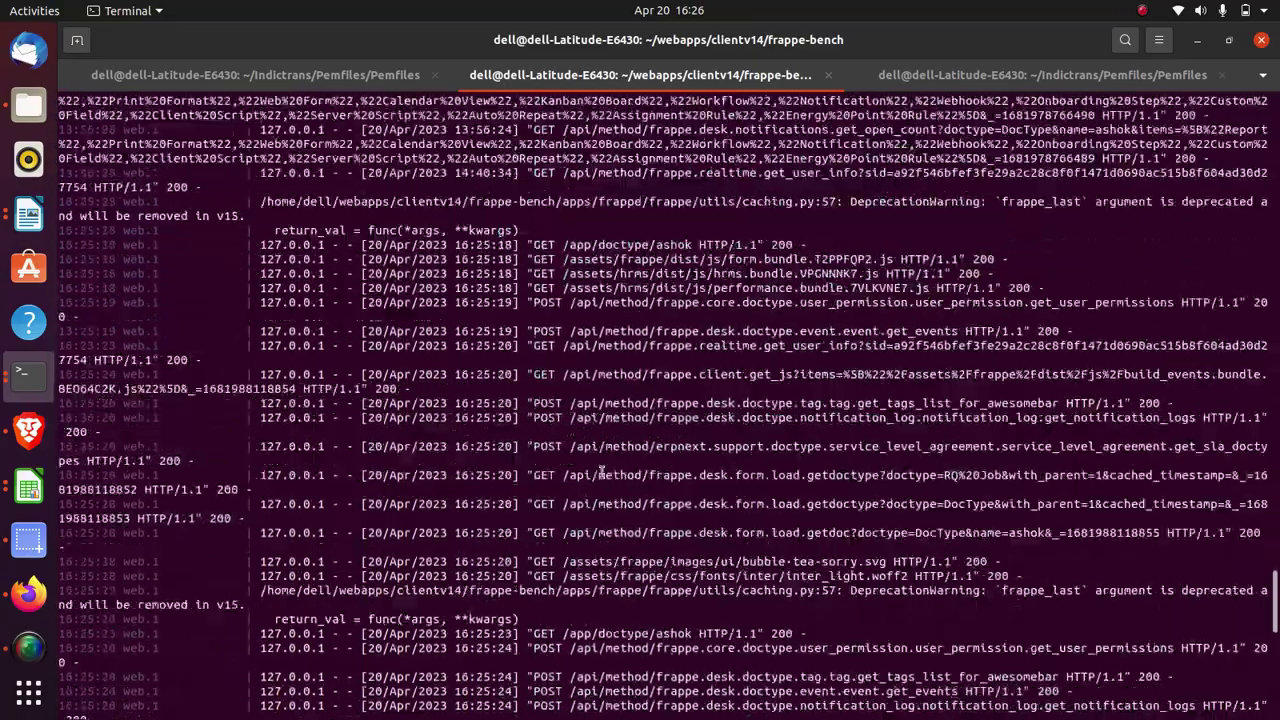
{"action": "scroll", "coordinate": [602, 472], "scroll_direction": "down", "scroll_amount": 5}
{"action": "scroll", "coordinate": [602, 472], "scroll_direction": "down", "scroll_amount": 3}
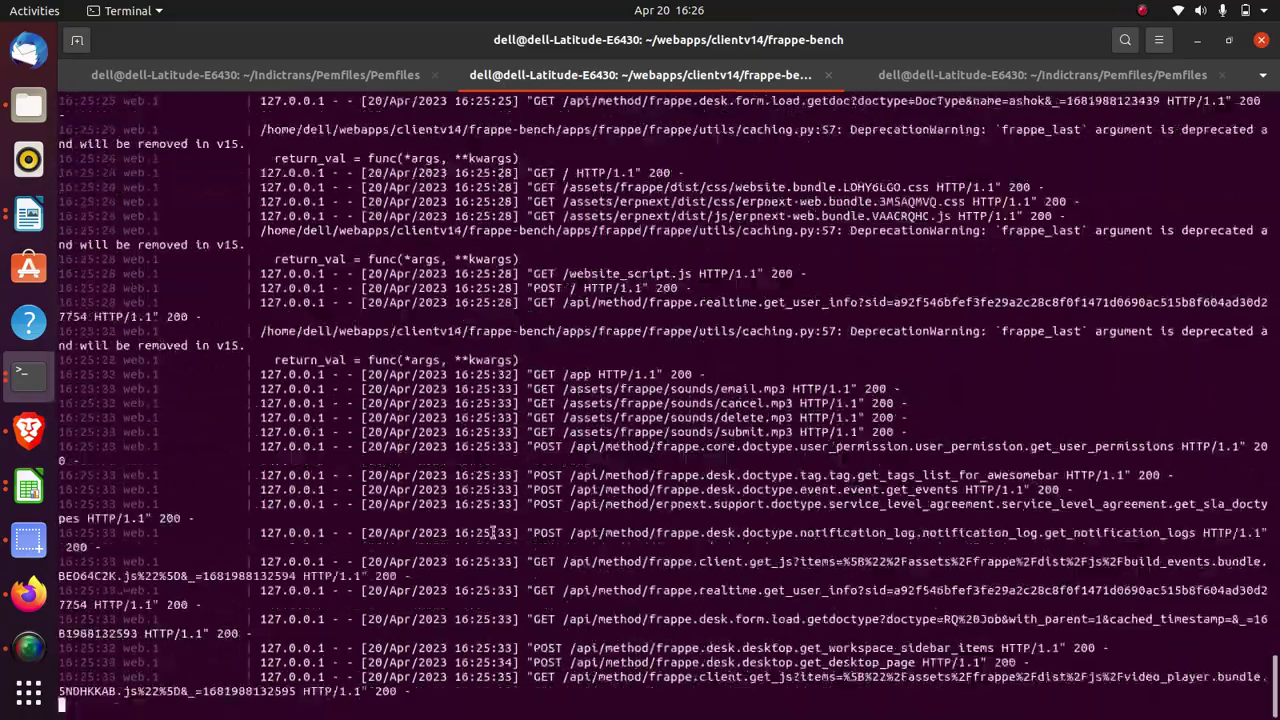
- Back in Firefox, check the Frappe Framework version under Help > About, then dismiss it
{"action": "left_click", "coordinate": [16, 585]}
{"action": "left_click", "coordinate": [417, 76]}
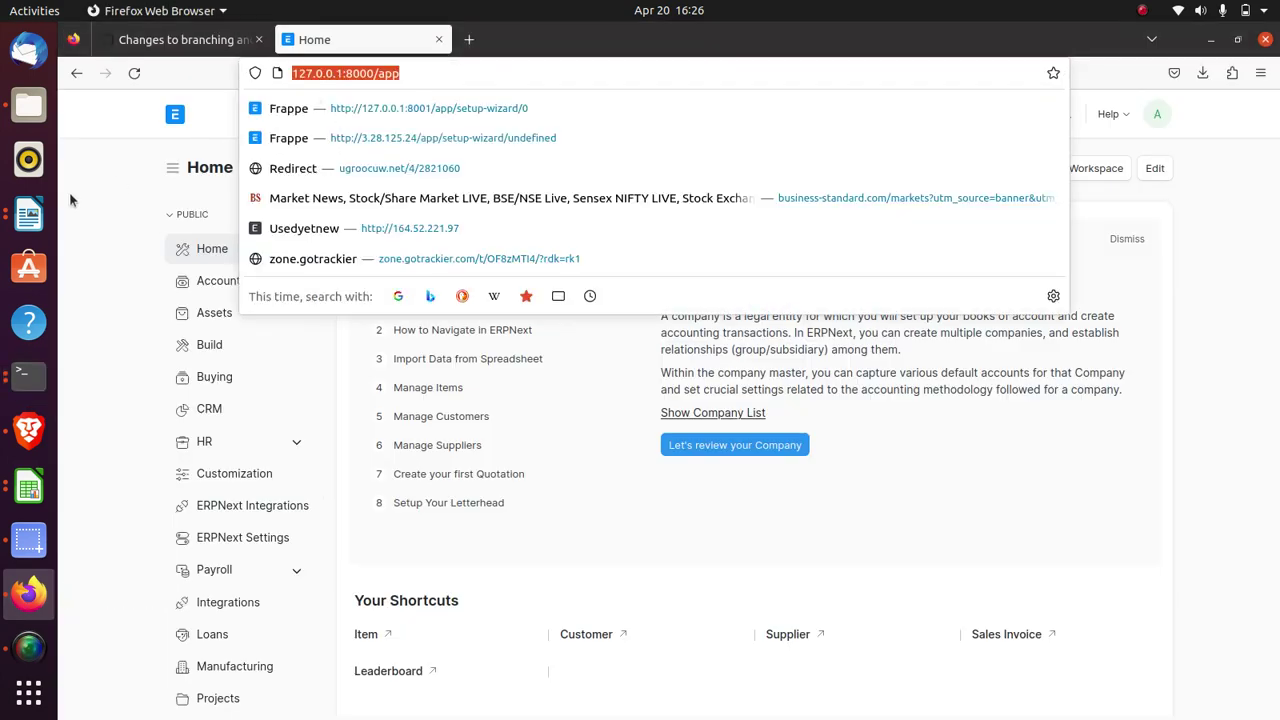
{"action": "left_click", "coordinate": [595, 92]}
{"action": "left_click", "coordinate": [1110, 113]}
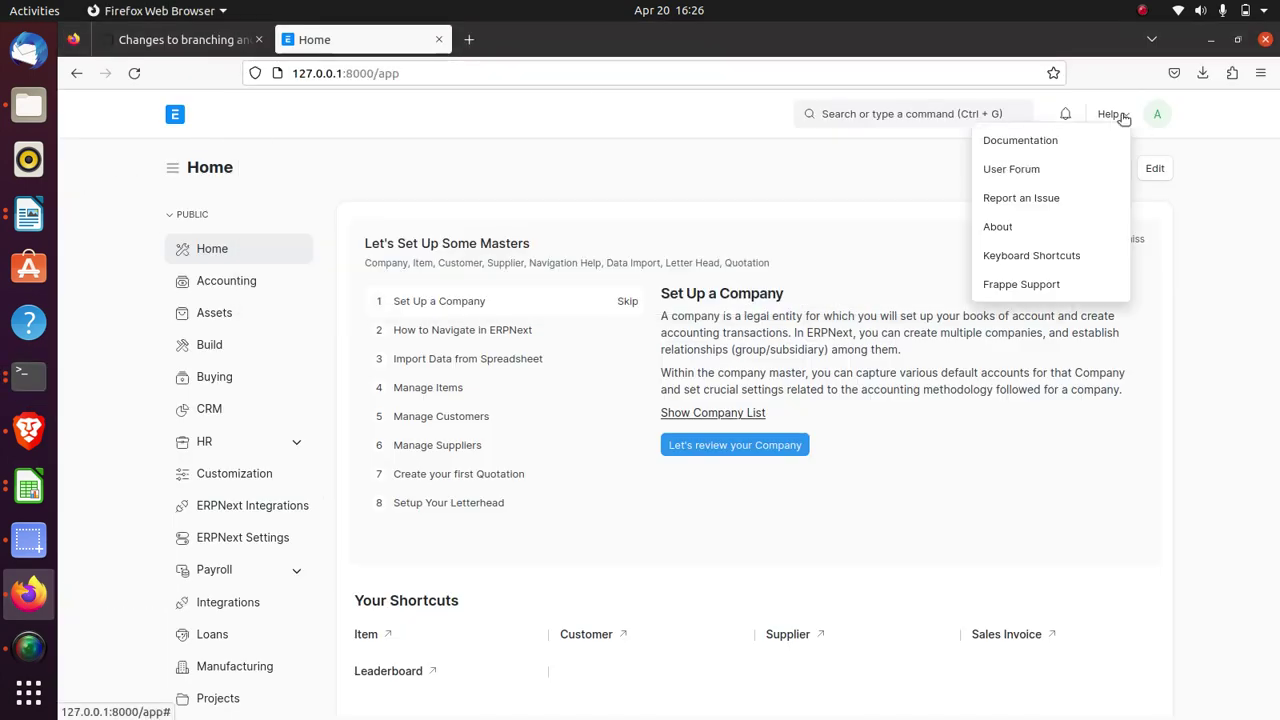
{"action": "left_click", "coordinate": [1049, 229]}
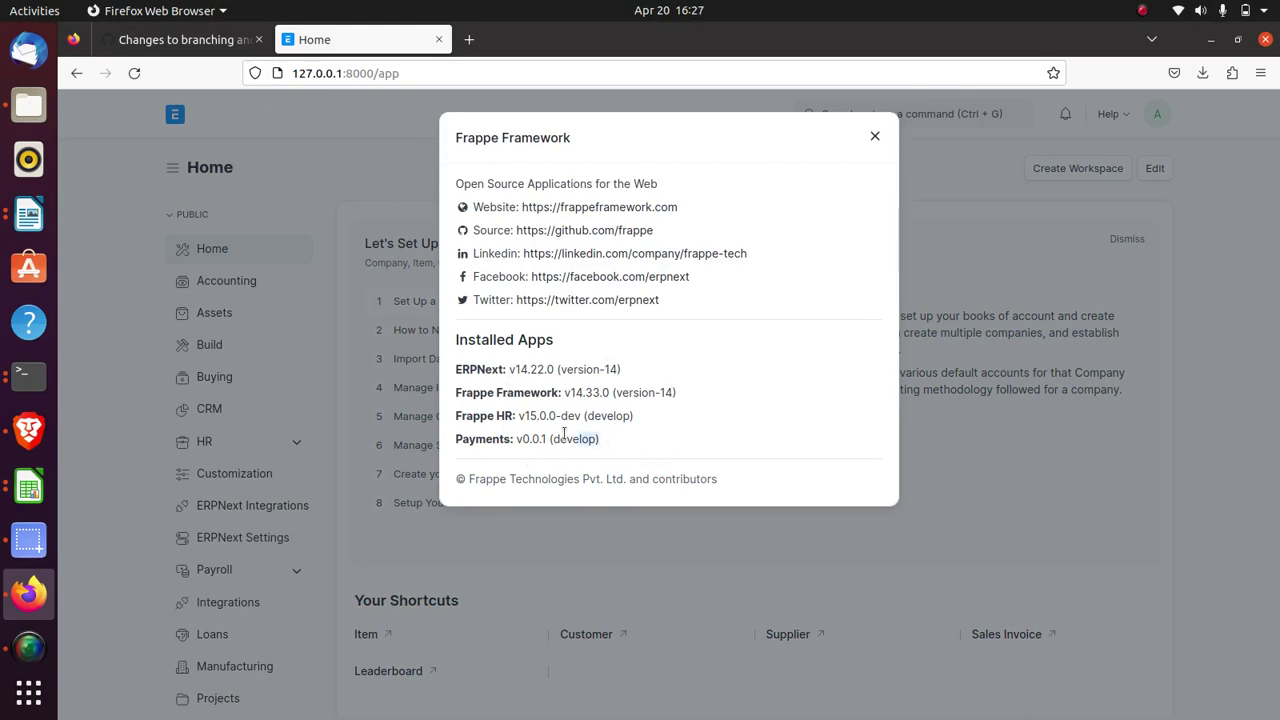
{"action": "left_click_drag", "start_coordinate": [645, 450], "coordinate": [514, 398]}
{"action": "left_click", "coordinate": [141, 193]}
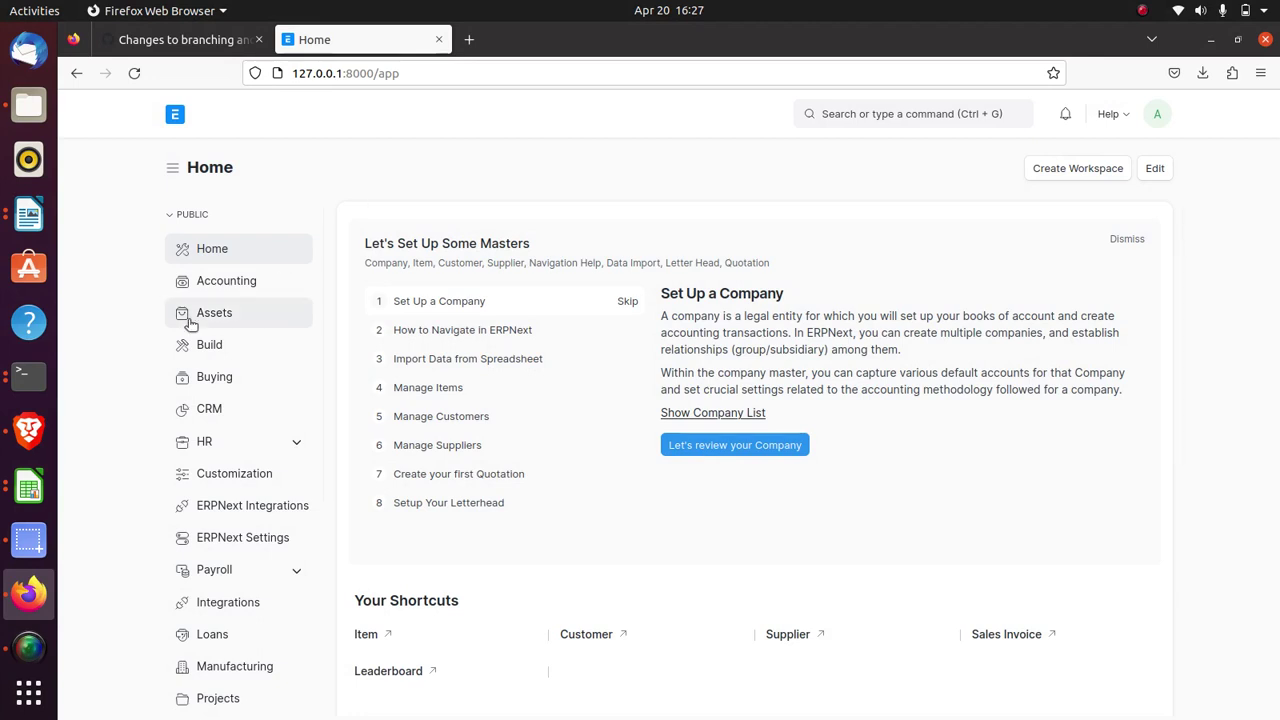
- Bring the frappe-bench terminal window forward and clear its screen
{"action": "left_click", "coordinate": [33, 388]}
{"action": "left_click", "coordinate": [1008, 78]}
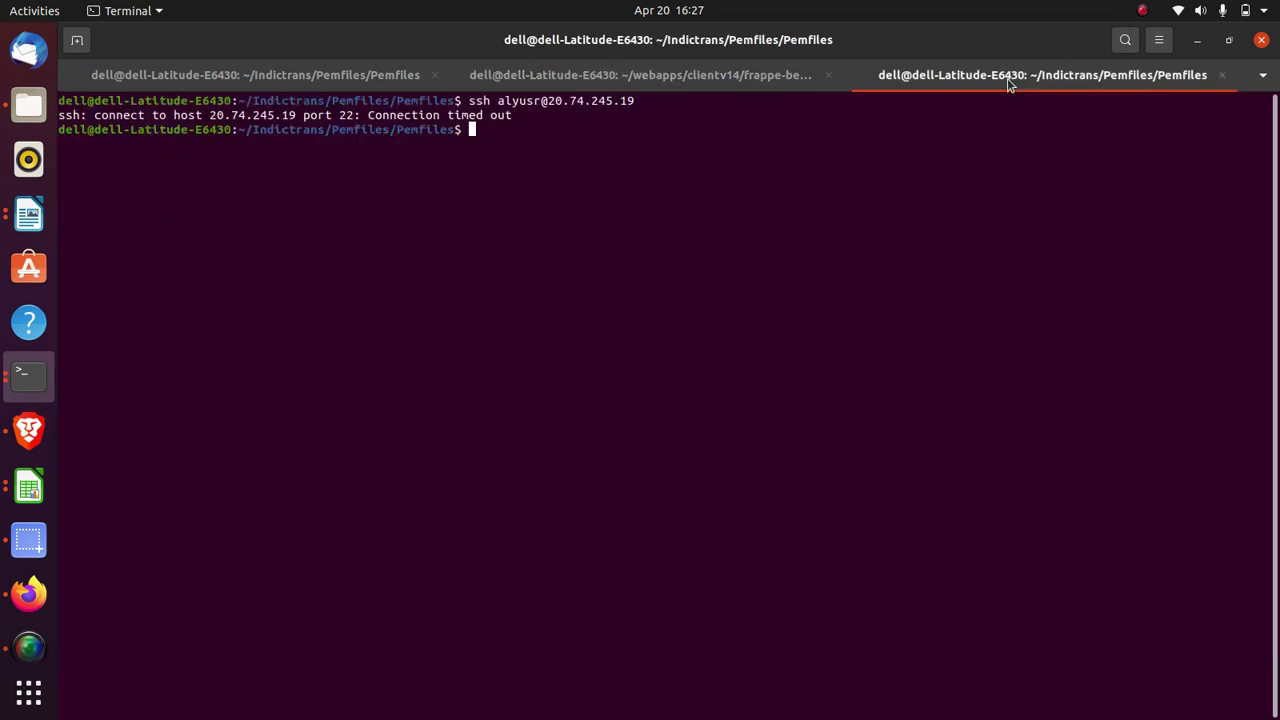
{"action": "left_click", "coordinate": [30, 386]}
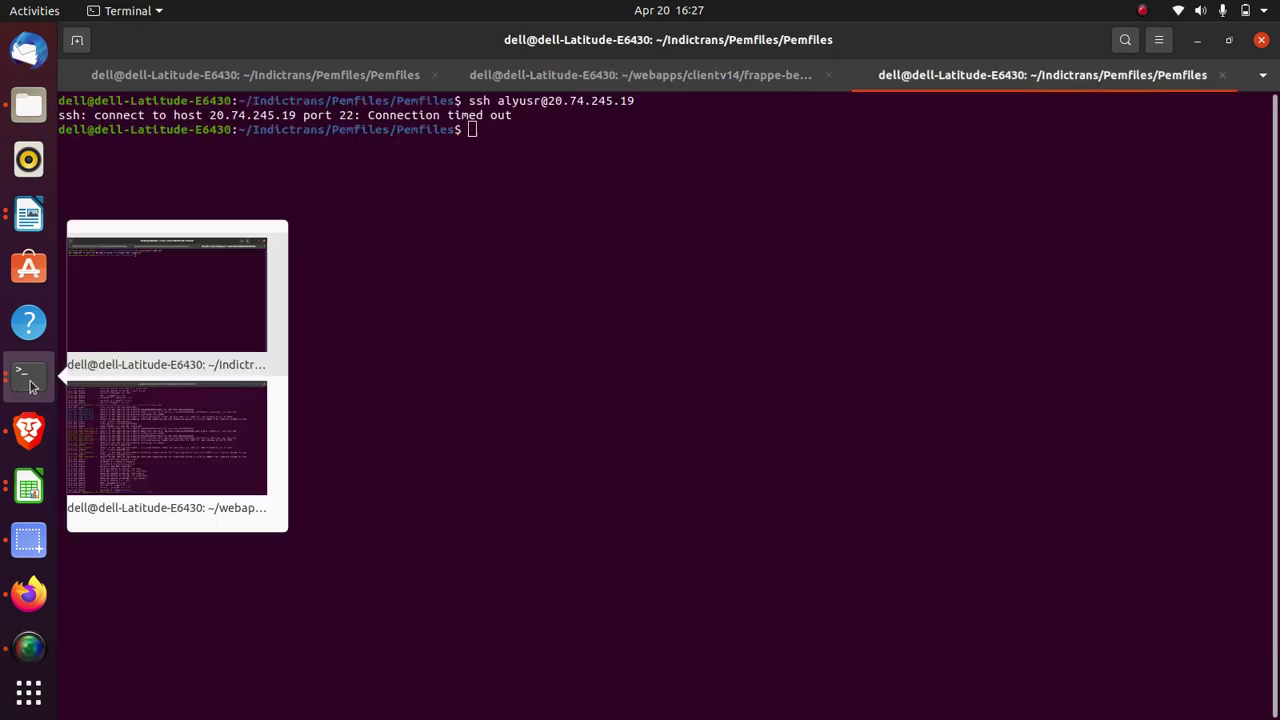
{"action": "left_click", "coordinate": [137, 291]}
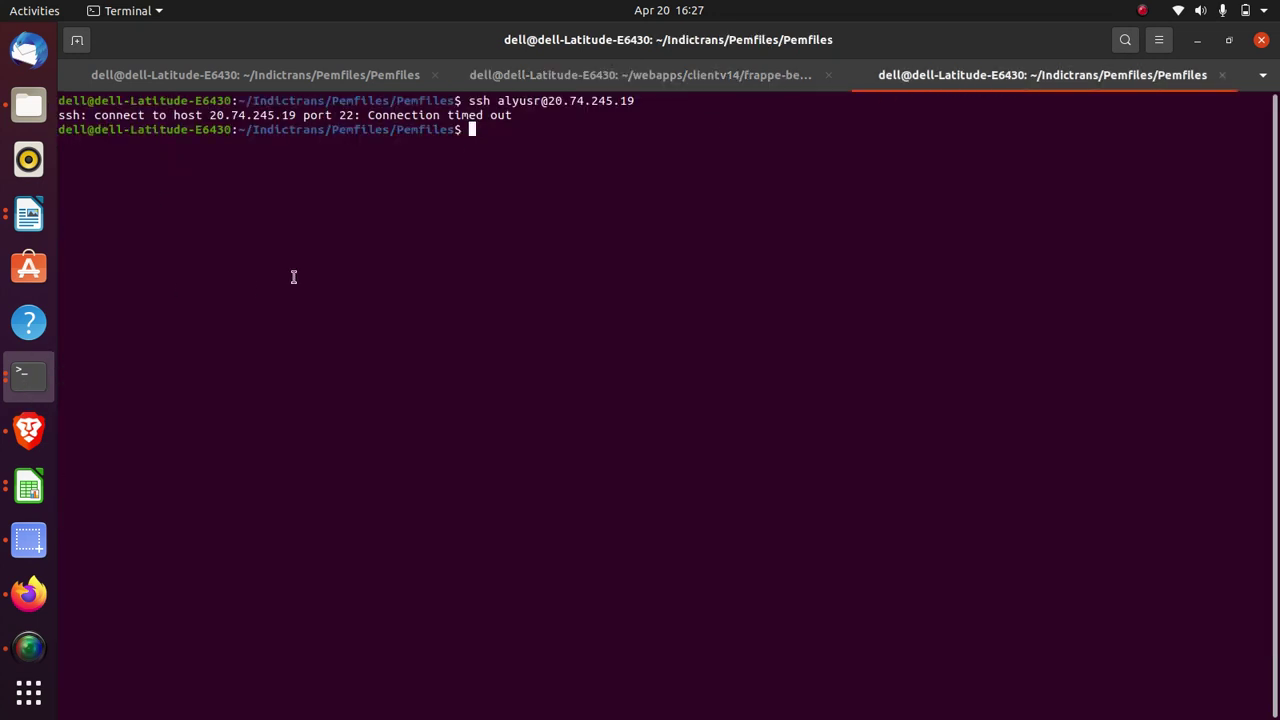
{"action": "left_click", "coordinate": [18, 378]}
{"action": "left_click", "coordinate": [177, 466]}
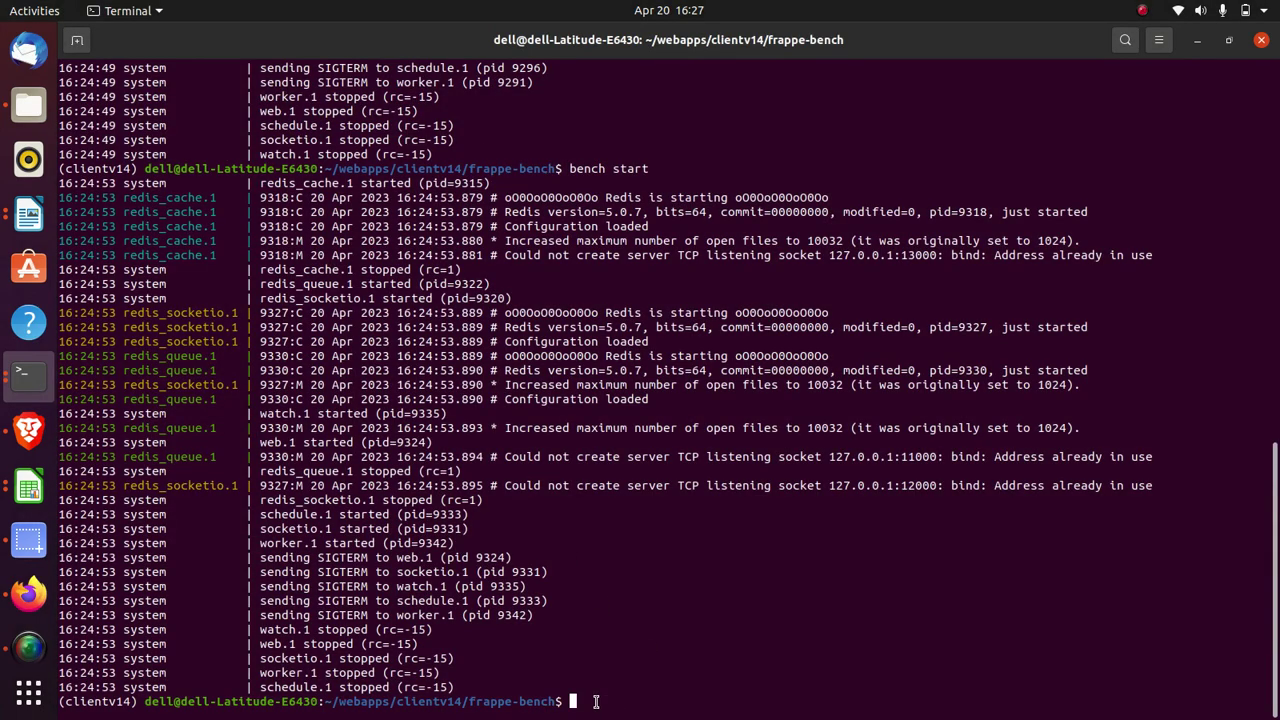
{"action": "type", "text": "clear"}
{"action": "key", "text": "Return"}
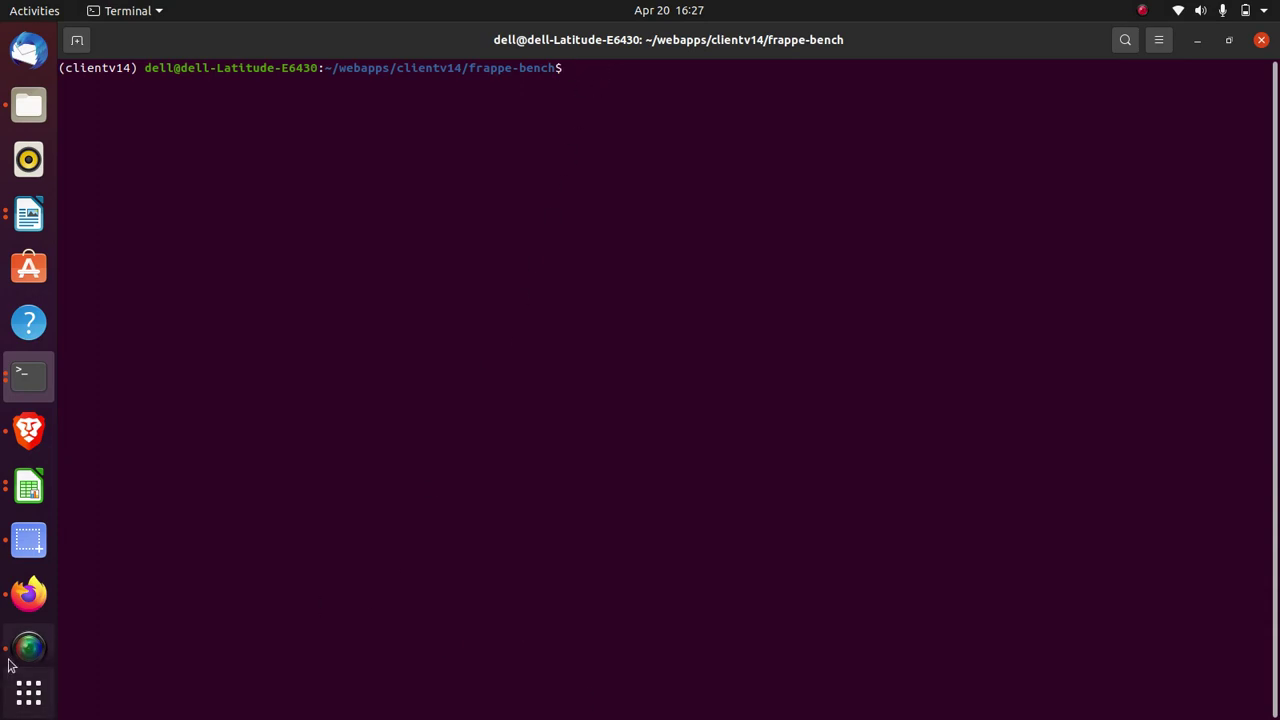
- Launch Visual Studio Code from Show Applications, keeping the frappe-bench terminal in front
{"action": "left_click", "coordinate": [28, 692]}
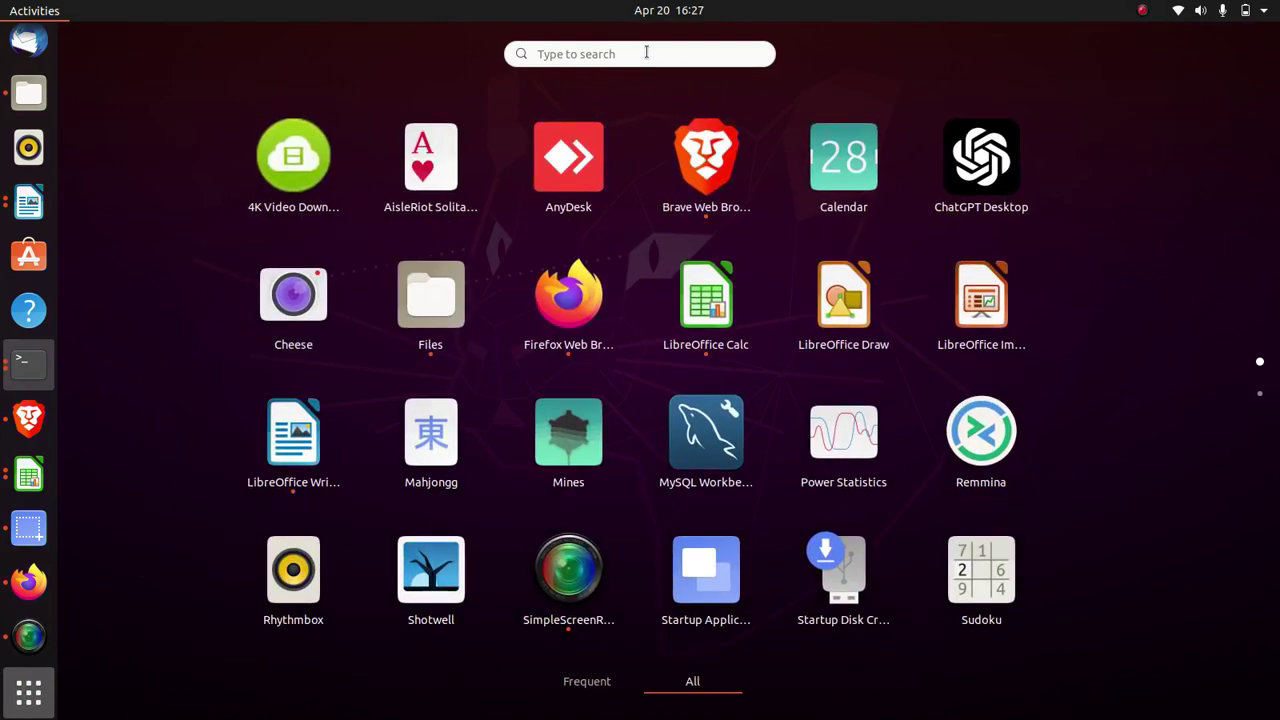
{"action": "scroll", "coordinate": [662, 338], "scroll_direction": "down", "scroll_amount": 1}
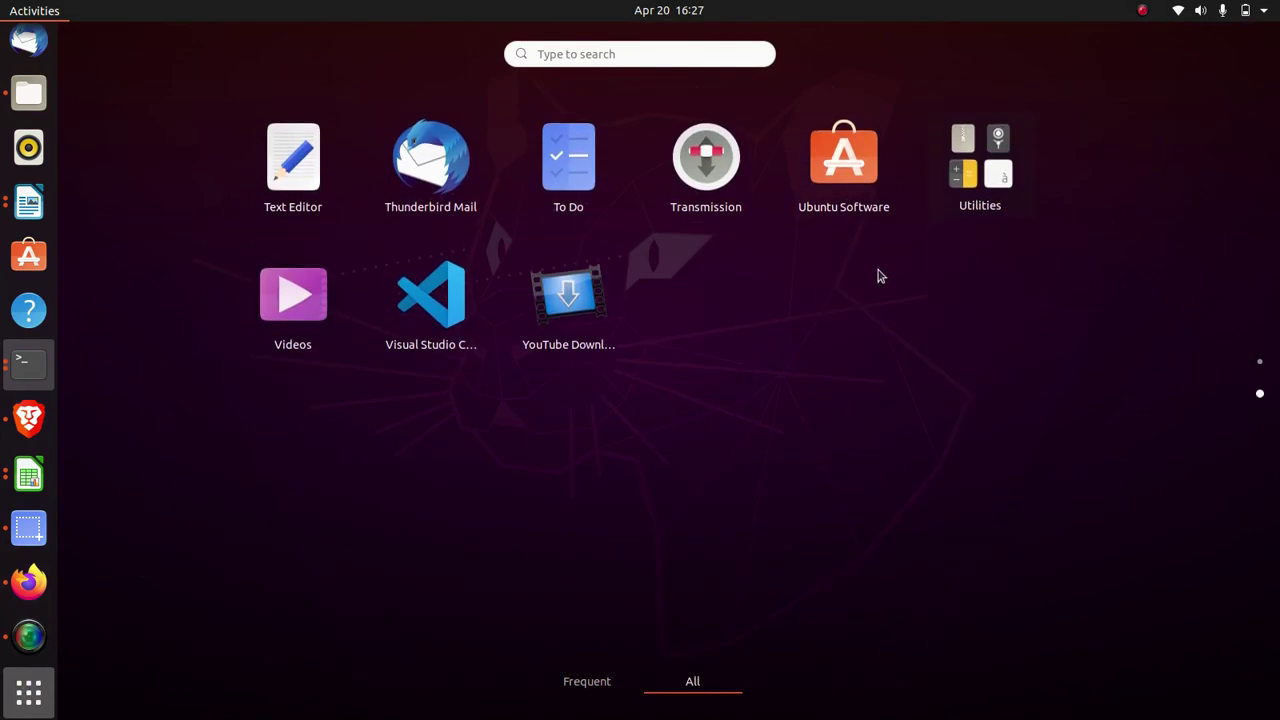
{"action": "left_click", "coordinate": [452, 322]}
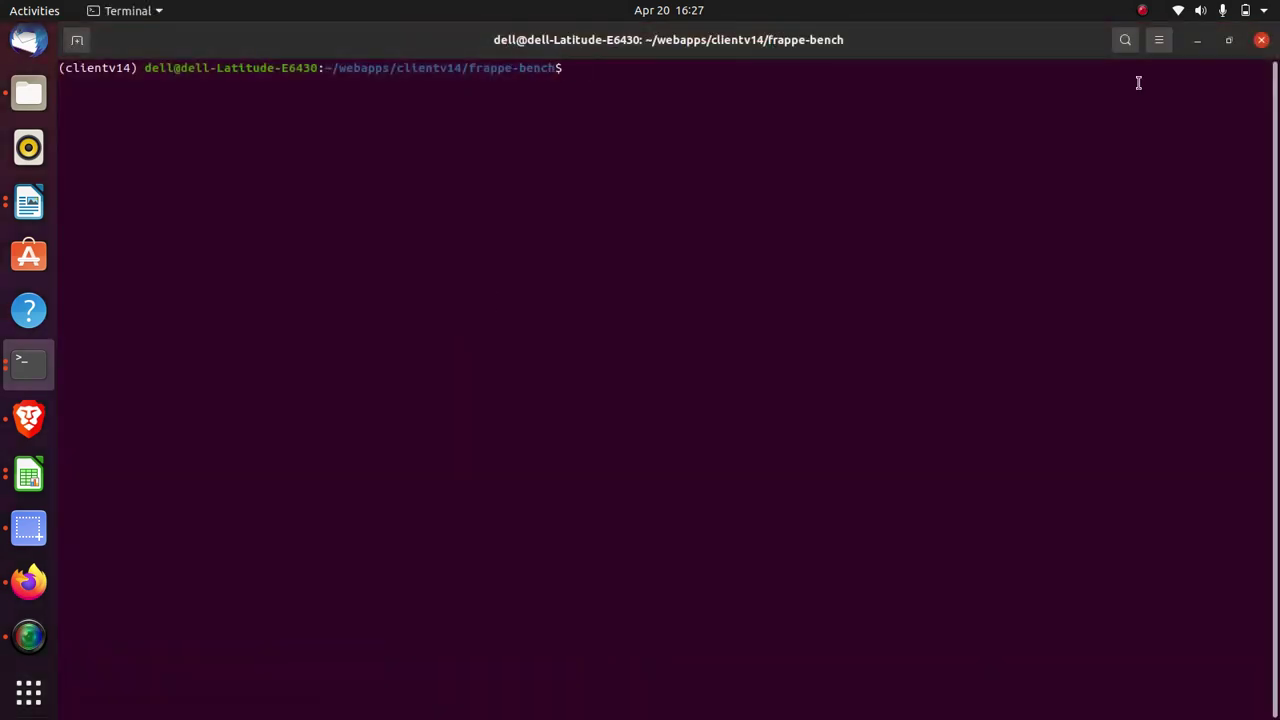
{"action": "left_click", "coordinate": [1197, 41]}
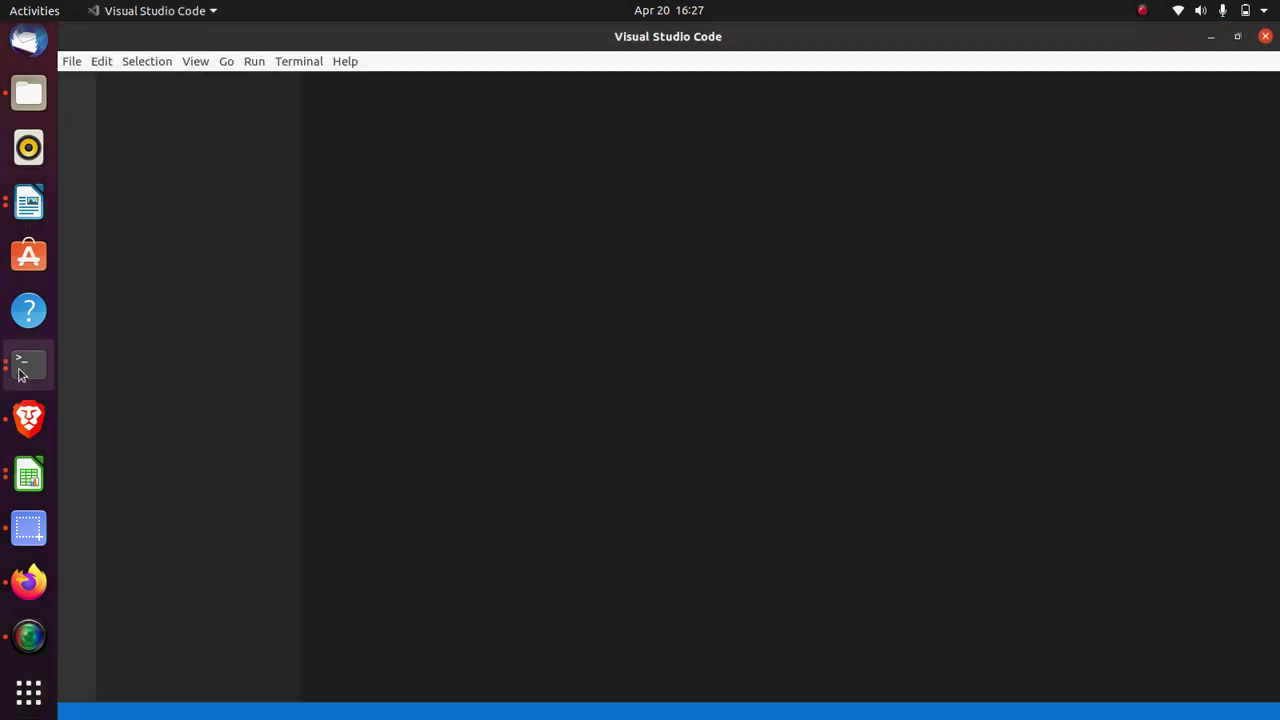
{"action": "left_click", "coordinate": [26, 364]}
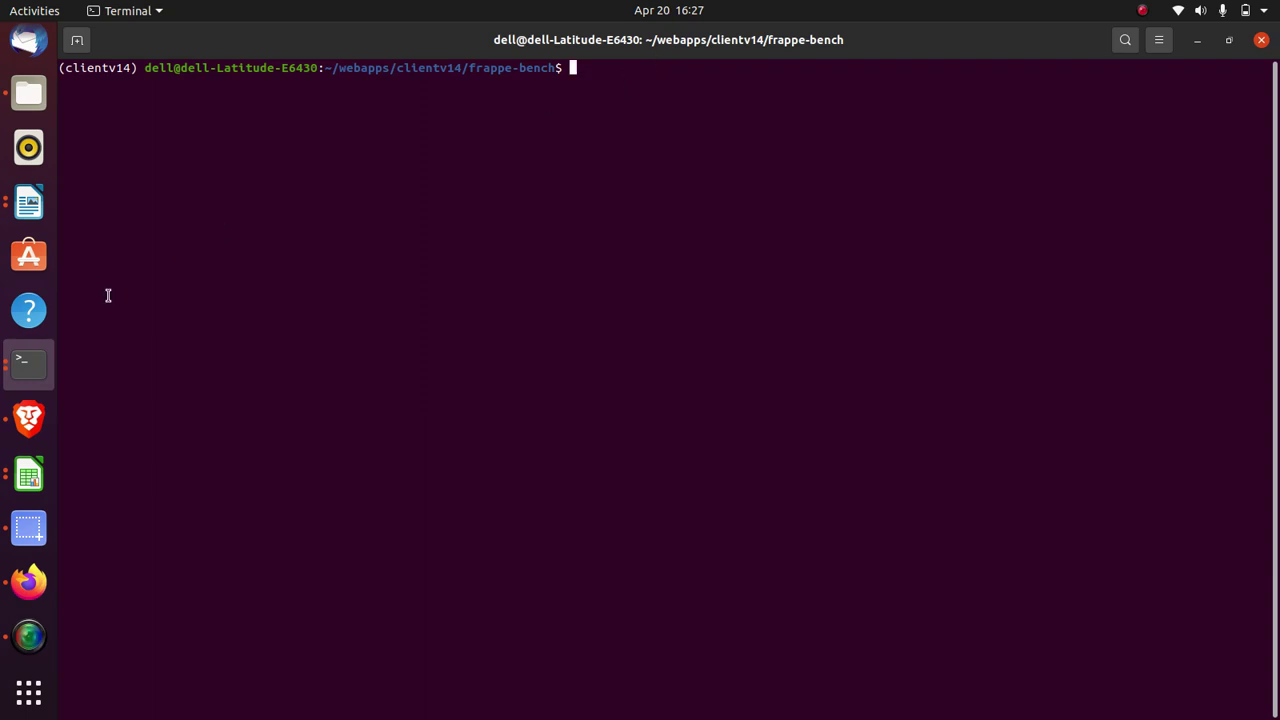
- Copy 'bench new-app' from the Bench Commands cheatsheet into the terminal's paste menu
{"action": "left_click", "coordinate": [30, 415]}
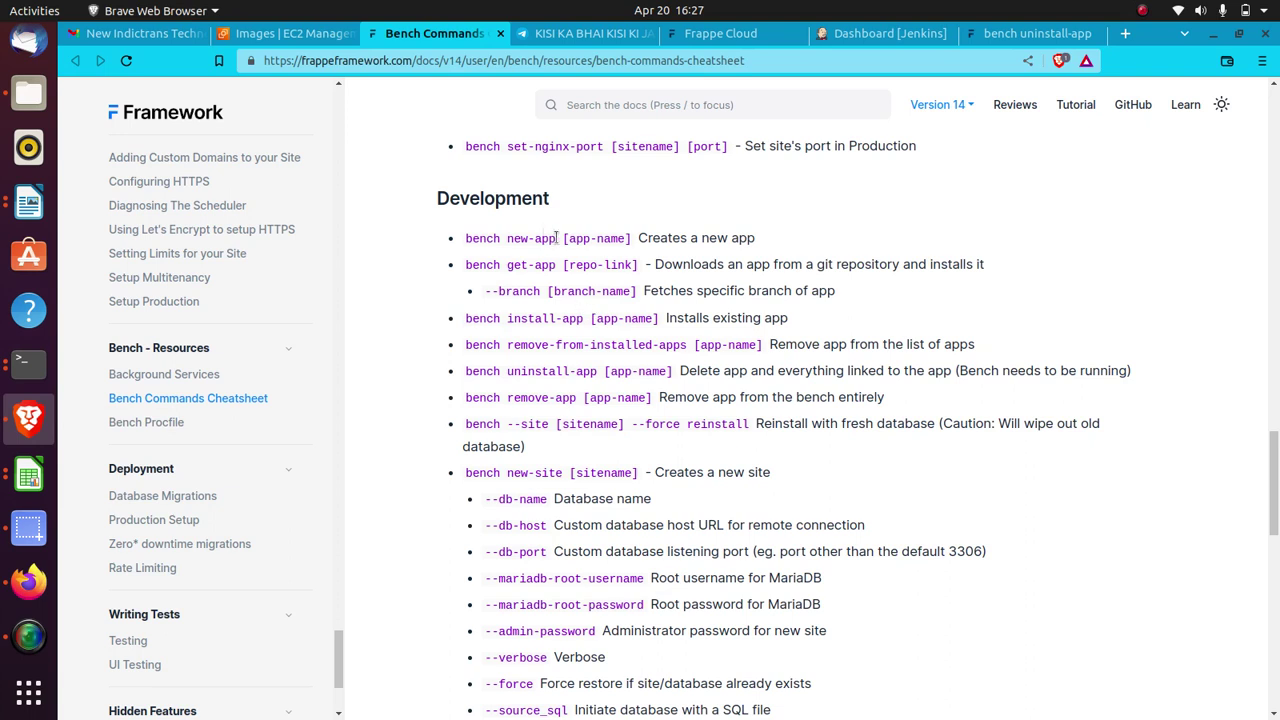
{"action": "left_click_drag", "start_coordinate": [556, 237], "coordinate": [466, 238]}
{"action": "right_click", "coordinate": [469, 238]}
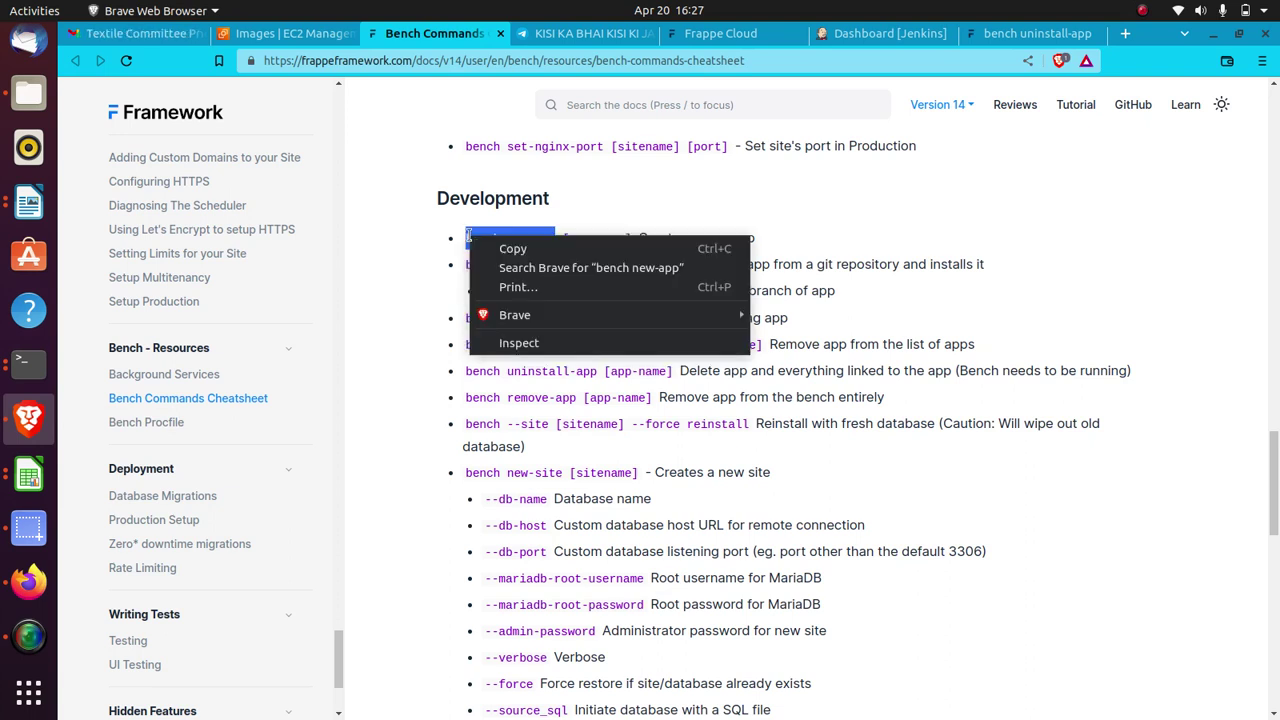
{"action": "left_click", "coordinate": [537, 248]}
{"action": "left_click", "coordinate": [29, 362]}
{"action": "right_click", "coordinate": [604, 72]}
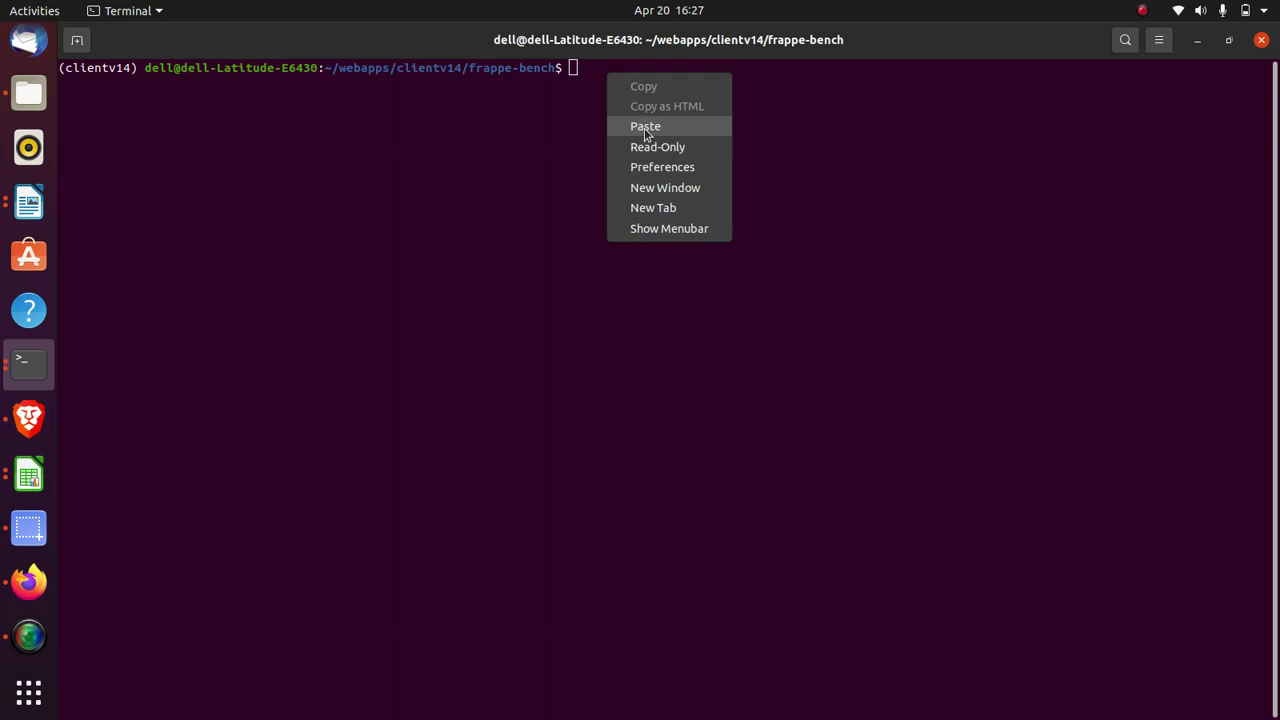
- Paste and run 'bench new-app Ashok' in the frappe-bench terminal
{"action": "left_click", "coordinate": [644, 128]}
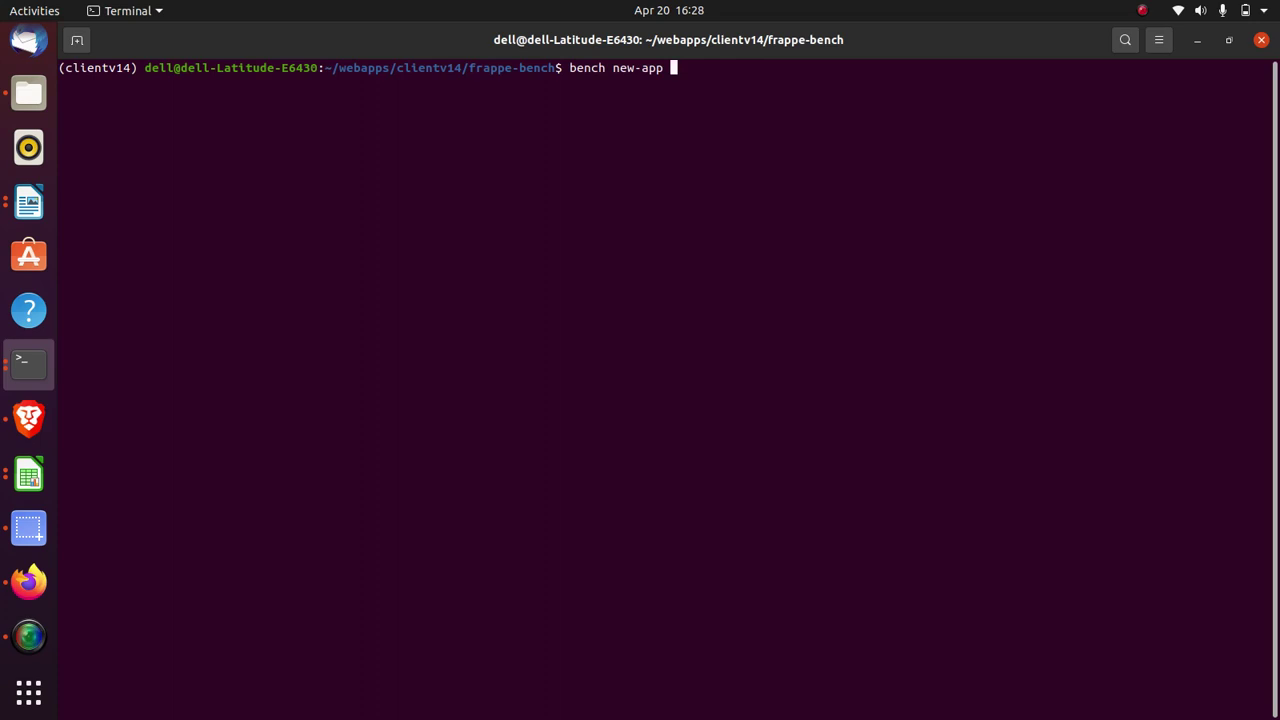
{"action": "type", "text": "test"}
{"action": "type", "text": "a"}
{"action": "type", "text": "pp"}
{"action": "key", "text": "BackSpace"}
{"action": "key", "text": "BackSpace"}
{"action": "key", "text": "BackSpace"}
{"action": "key", "text": "BackSpace"}
{"action": "key", "text": "BackSpace"}
{"action": "key", "text": "BackSpace"}
{"action": "type", "text": "Ashok"}
{"action": "key", "text": "Return"}
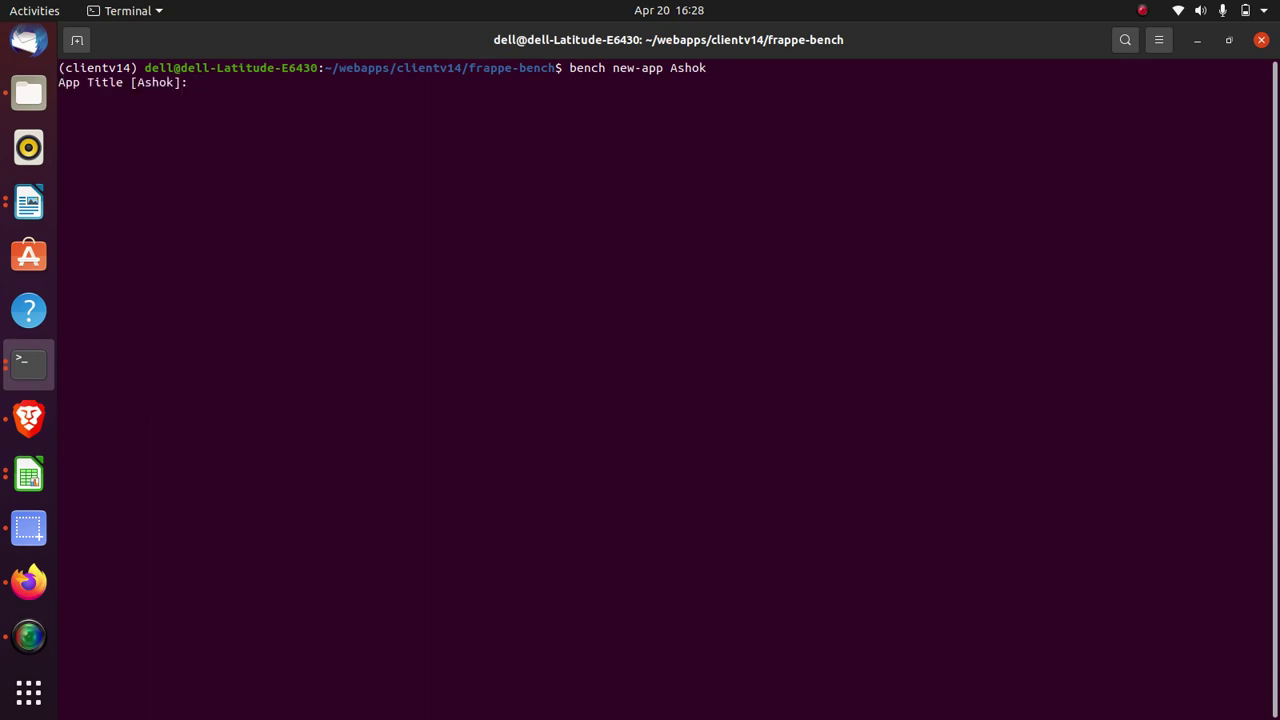
{"action": "type", "text": "as"}
{"action": "type", "text": "hok"}
{"action": "key", "text": "Return"}
{"action": "type", "text": "as"}
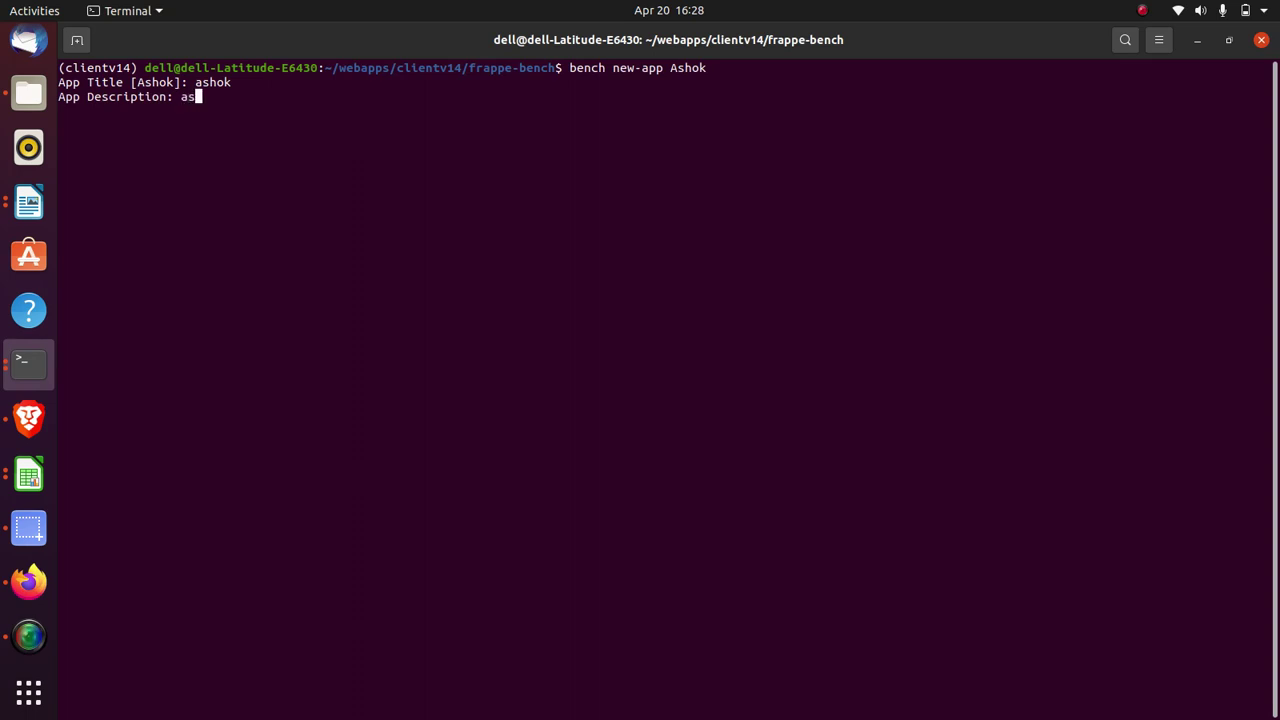
{"action": "type", "text": "hok"}
{"action": "key", "text": "Return"}
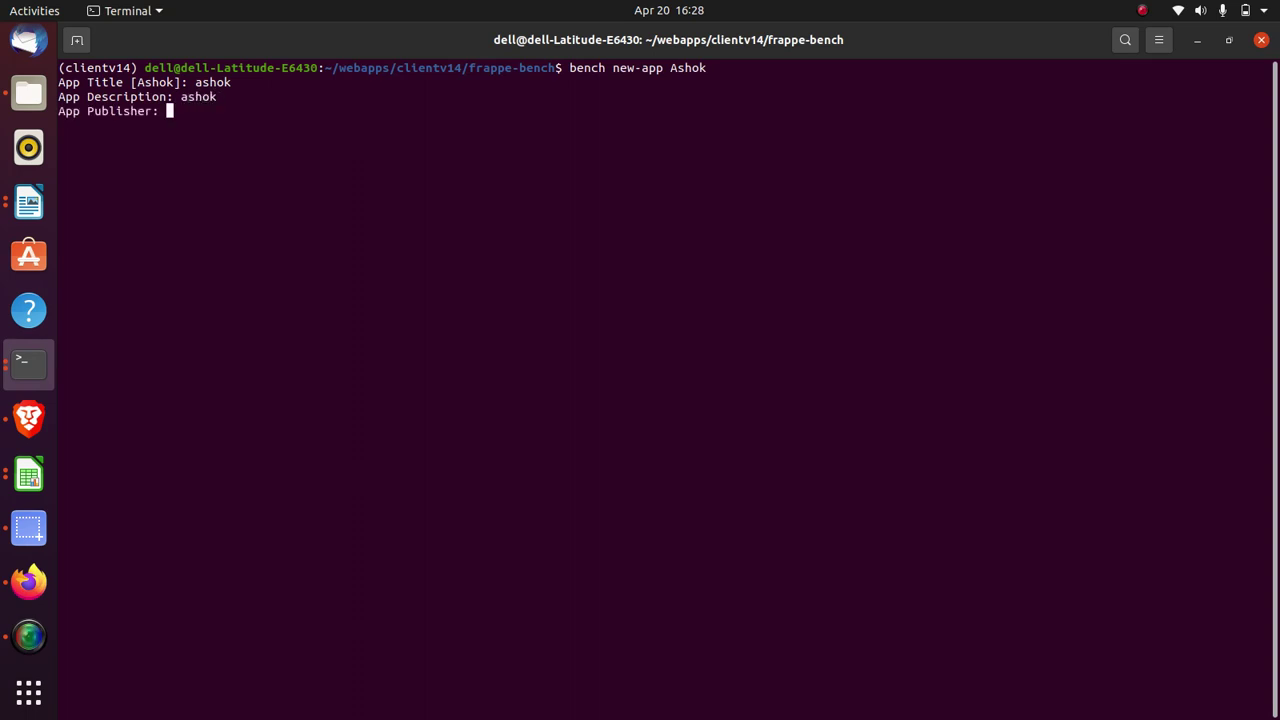
{"action": "key", "text": "Return"}
{"action": "key", "text": "Return"}
{"action": "key", "text": "Return"}
{"action": "key", "text": "Return"}
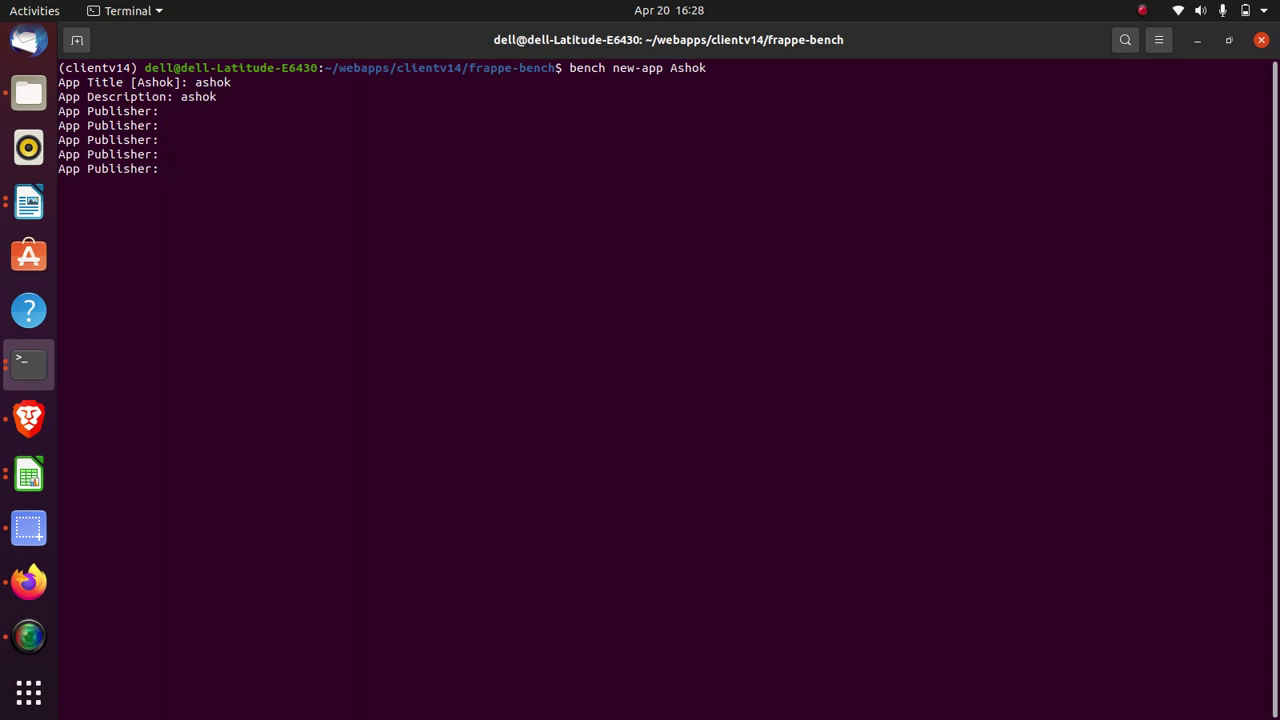
{"action": "type", "text": "ashok"}
{"action": "key", "text": "Return"}
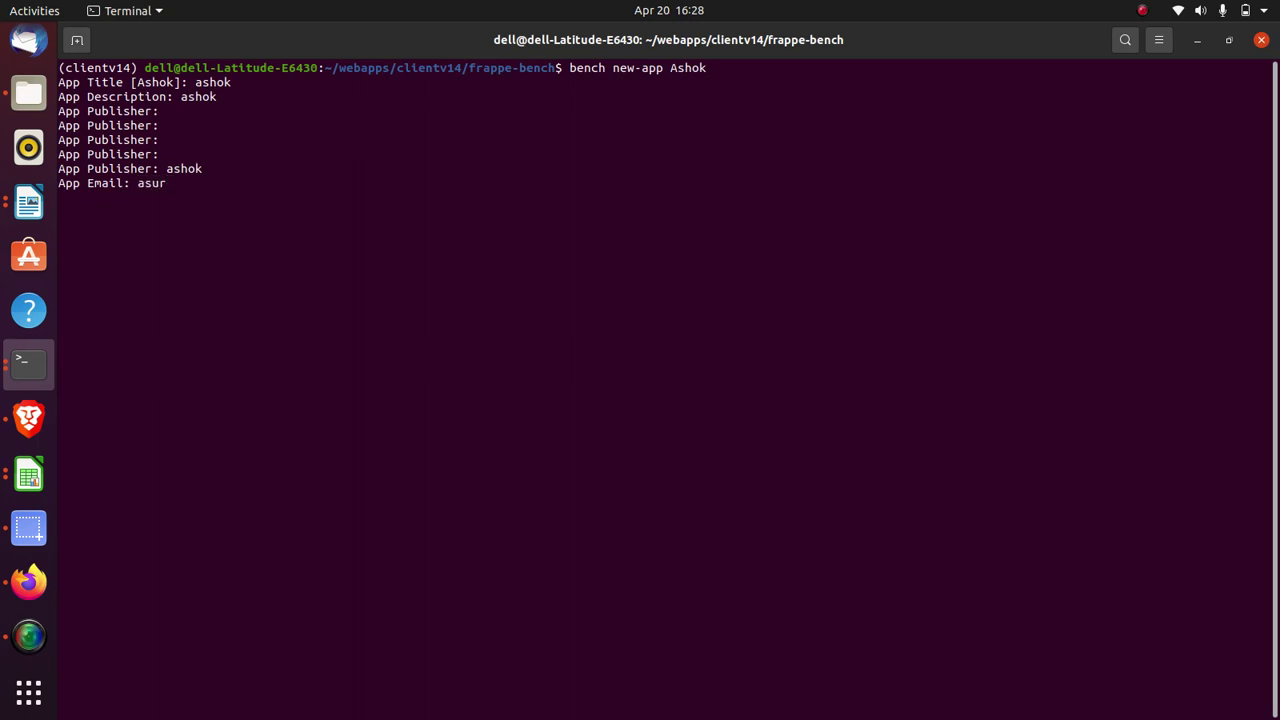
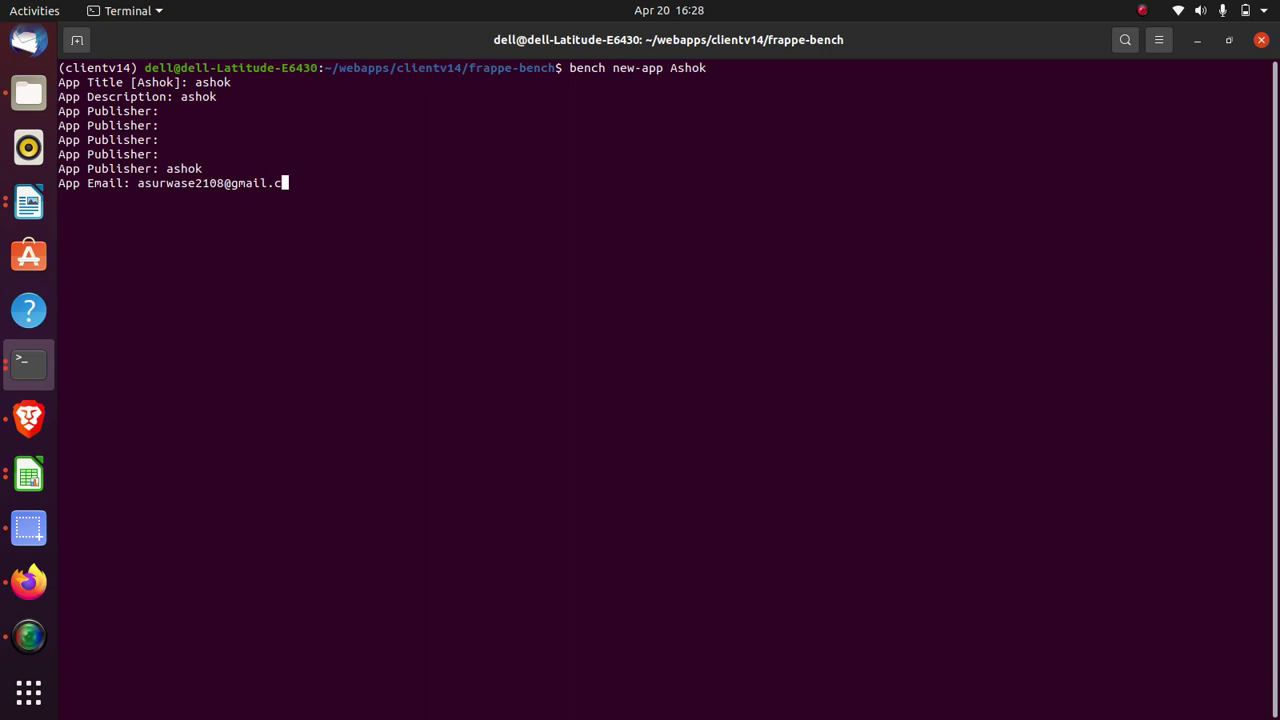
{"action": "key", "text": "Return"}
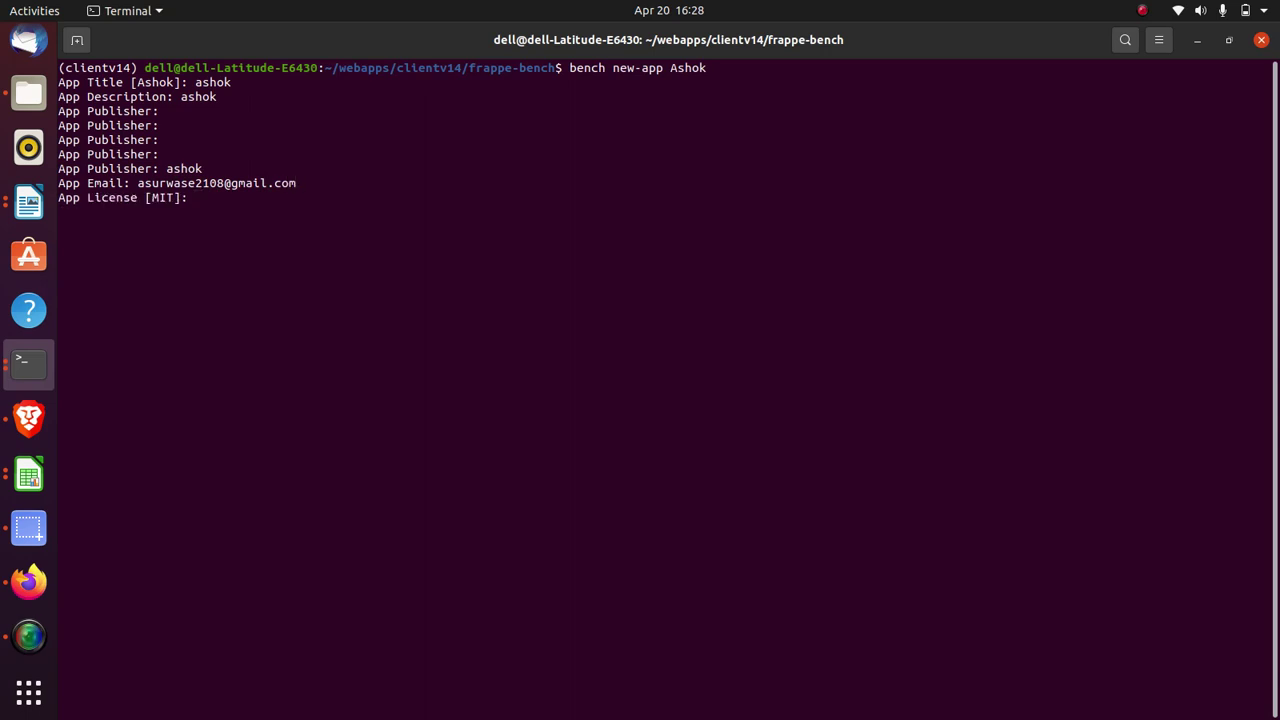
{"action": "key", "text": "Return"}
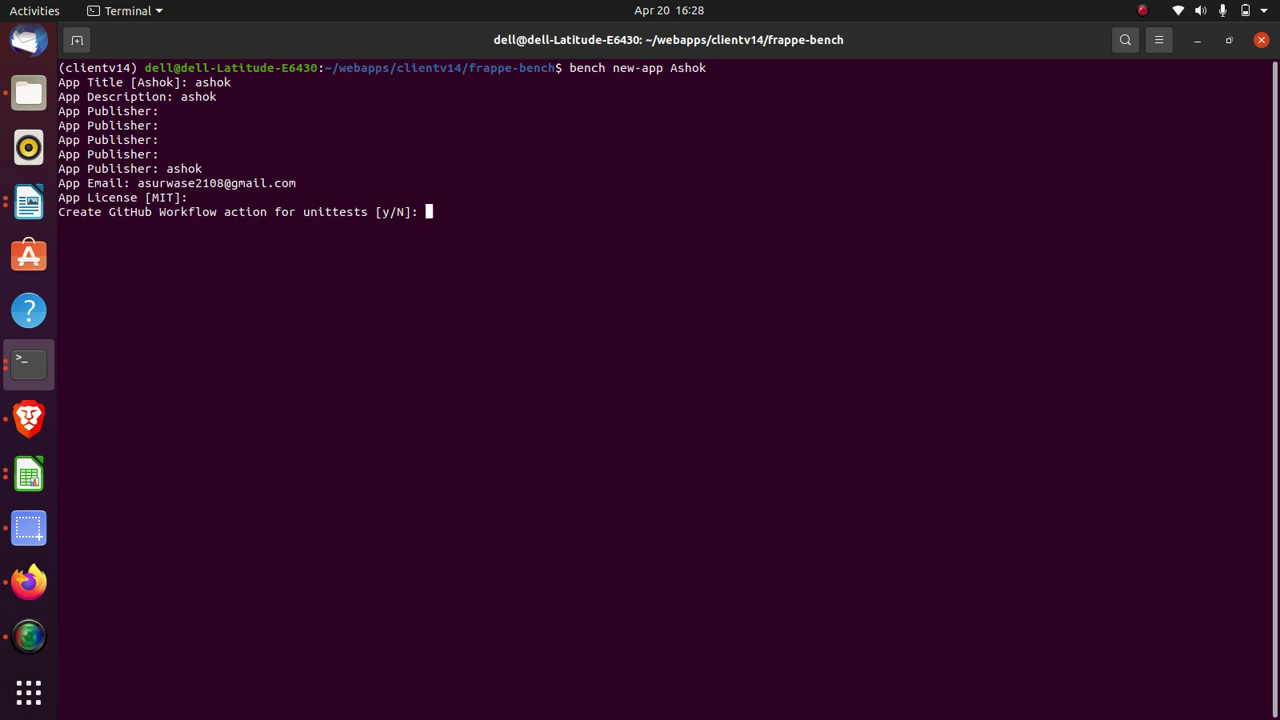
- Confirm the GitHub workflow action with 'y' and submit the sudo password
{"action": "type", "text": "y"}
{"action": "key", "text": "Return"}
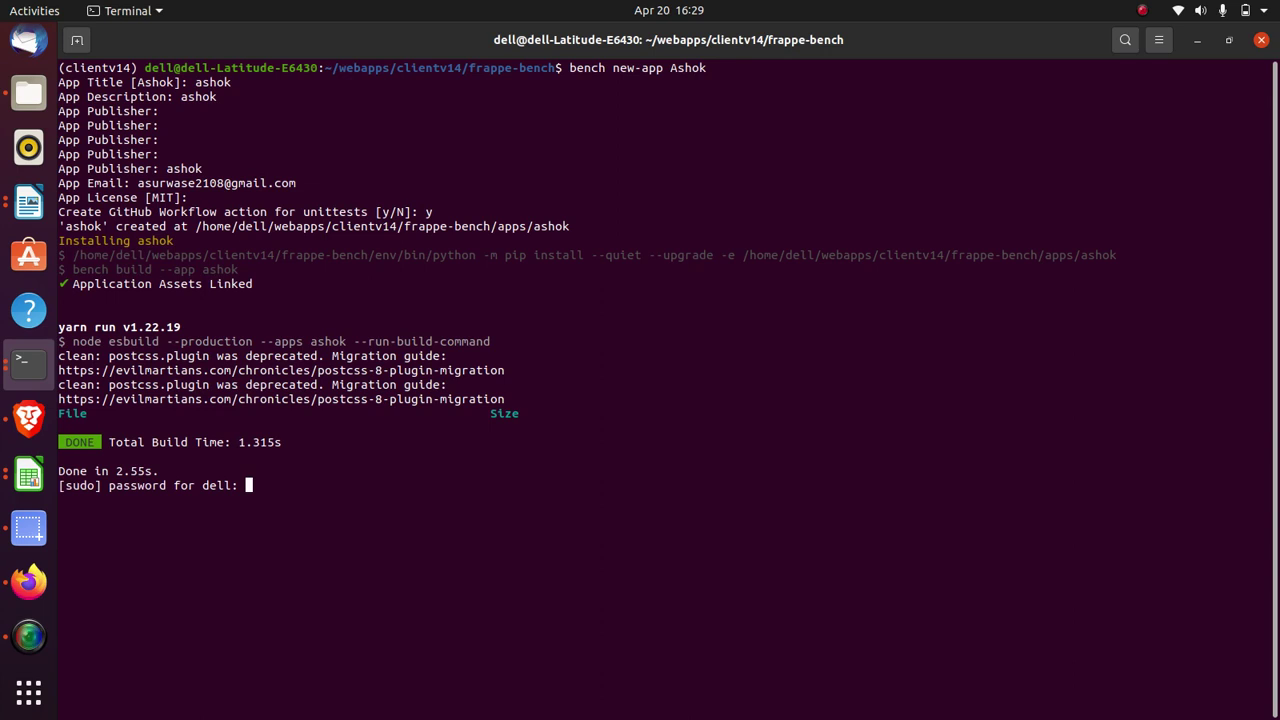
{"action": "key", "text": "Return"}
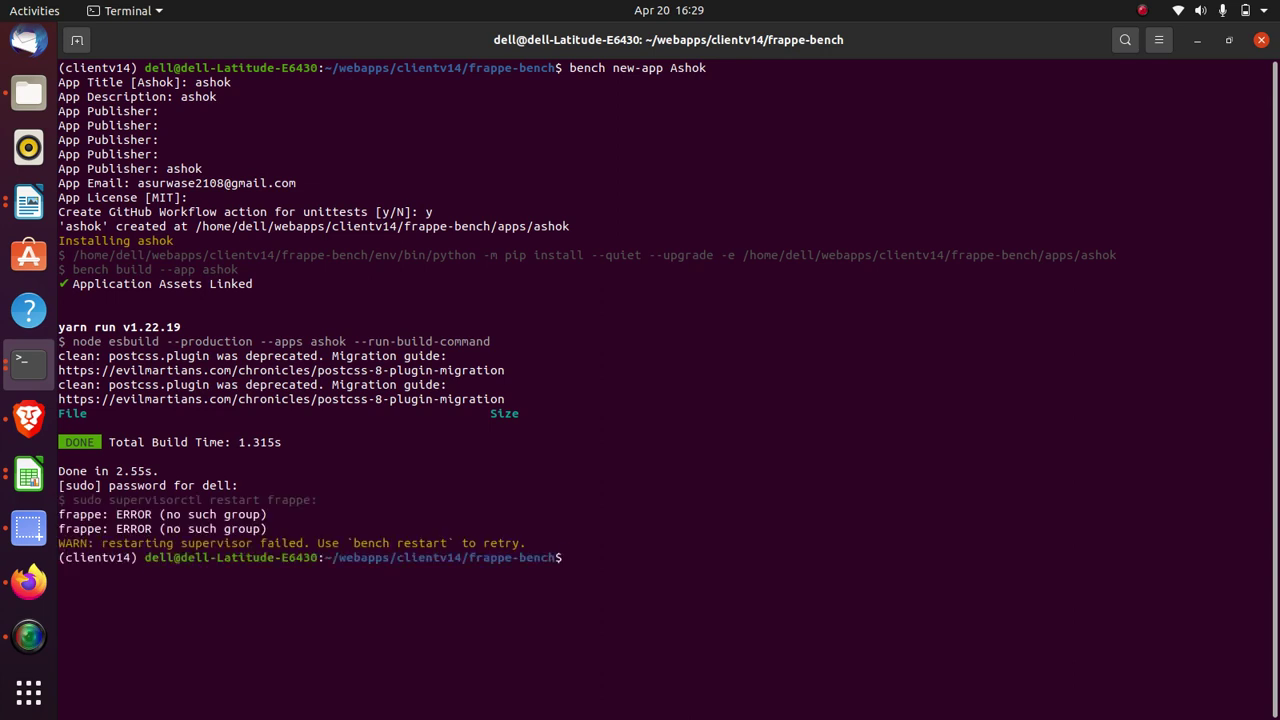
- List the bench folder, cd into apps, and list it to see the ashok directory
{"action": "type", "text": "ll"}
{"action": "key", "text": "Return"}
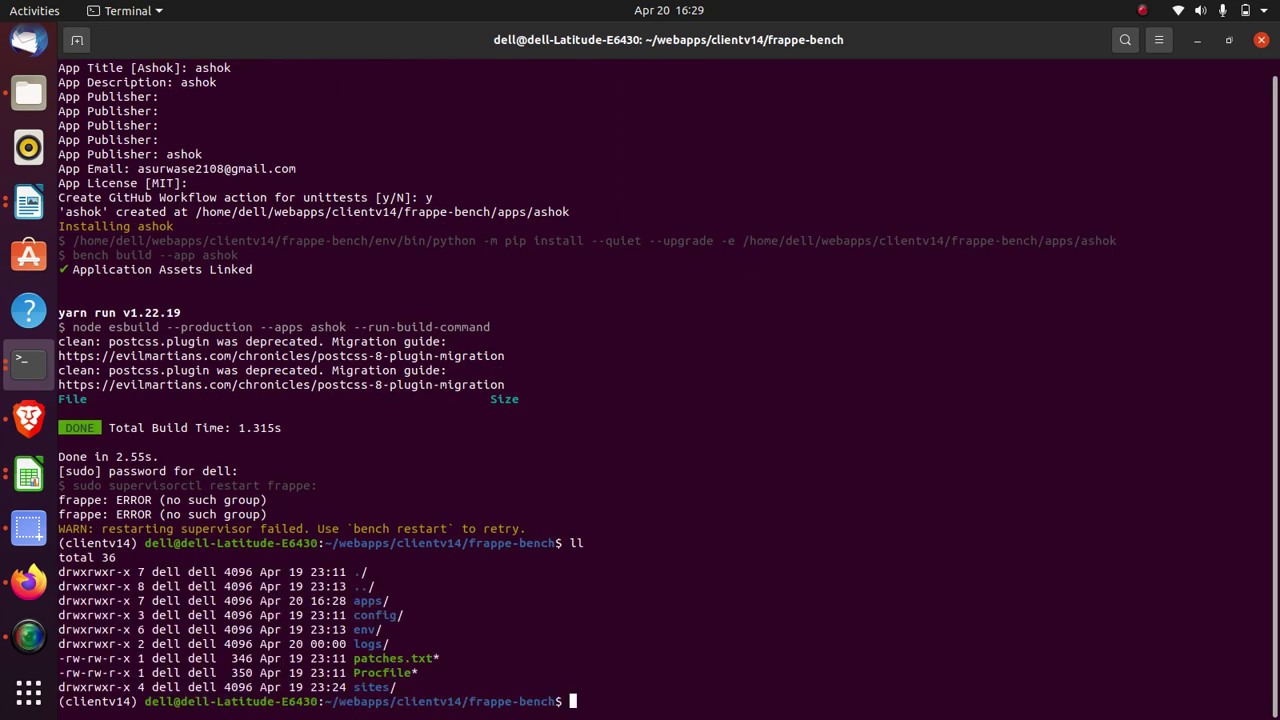
{"action": "type", "text": "cd "}
{"action": "type", "text": "app"}
{"action": "key", "text": "Tab"}
{"action": "key", "text": "Return"}
{"action": "type", "text": "l"}
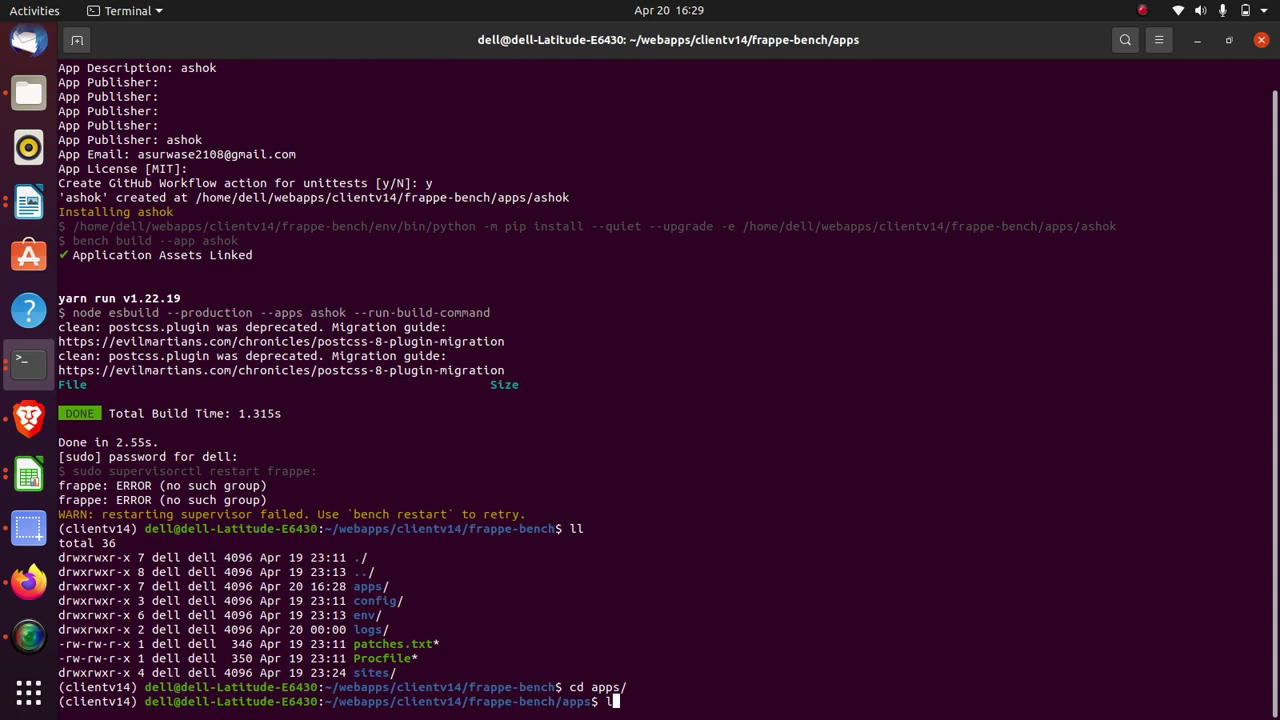
{"action": "type", "text": "l"}
{"action": "key", "text": "Return"}
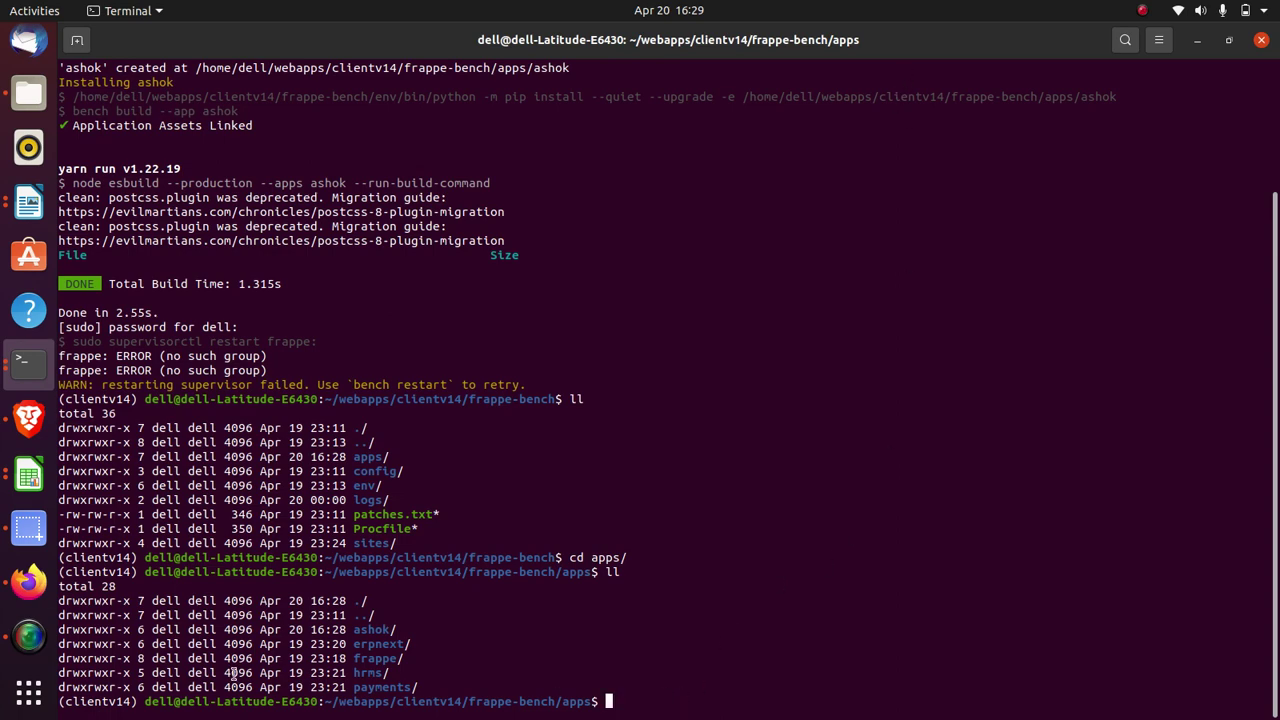
- Recheck installed apps in Help > About, then reload ERPNext, which fails on 127.0.0.1:8000
{"action": "left_click", "coordinate": [28, 580]}
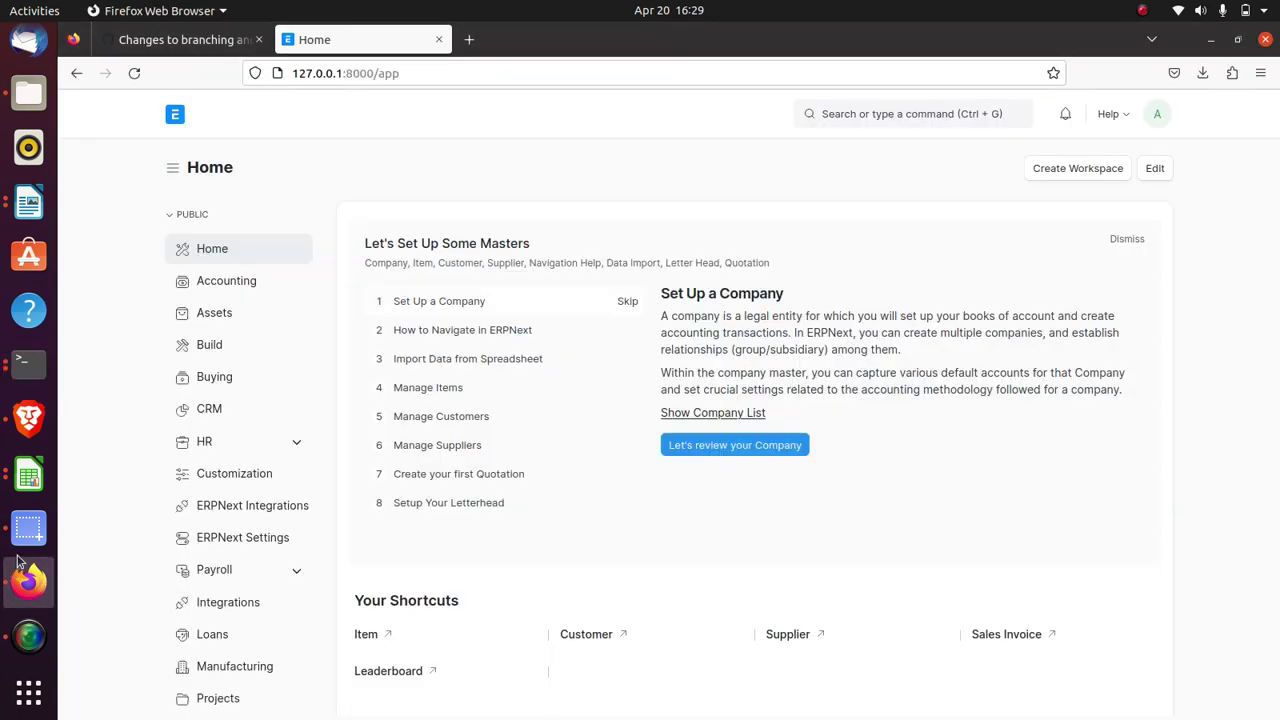
{"action": "left_click", "coordinate": [1130, 115]}
{"action": "left_click", "coordinate": [1023, 233]}
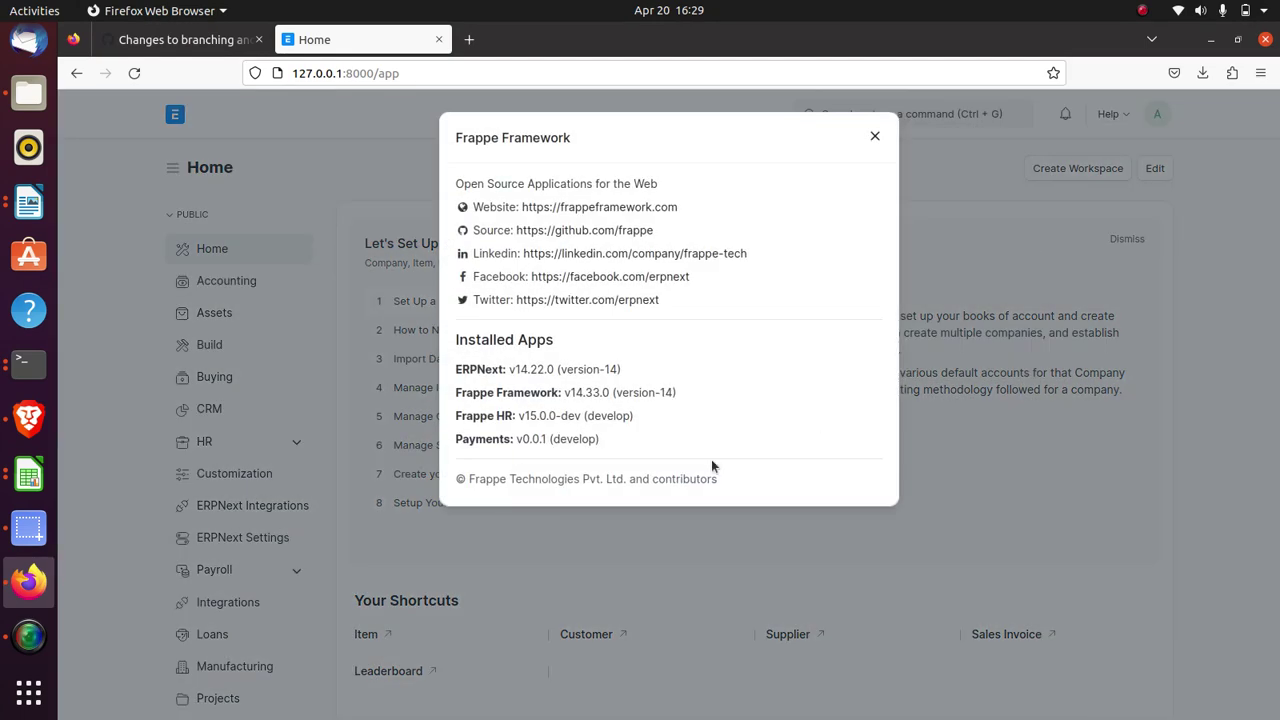
{"action": "left_click", "coordinate": [208, 283]}
{"action": "left_click", "coordinate": [135, 73]}
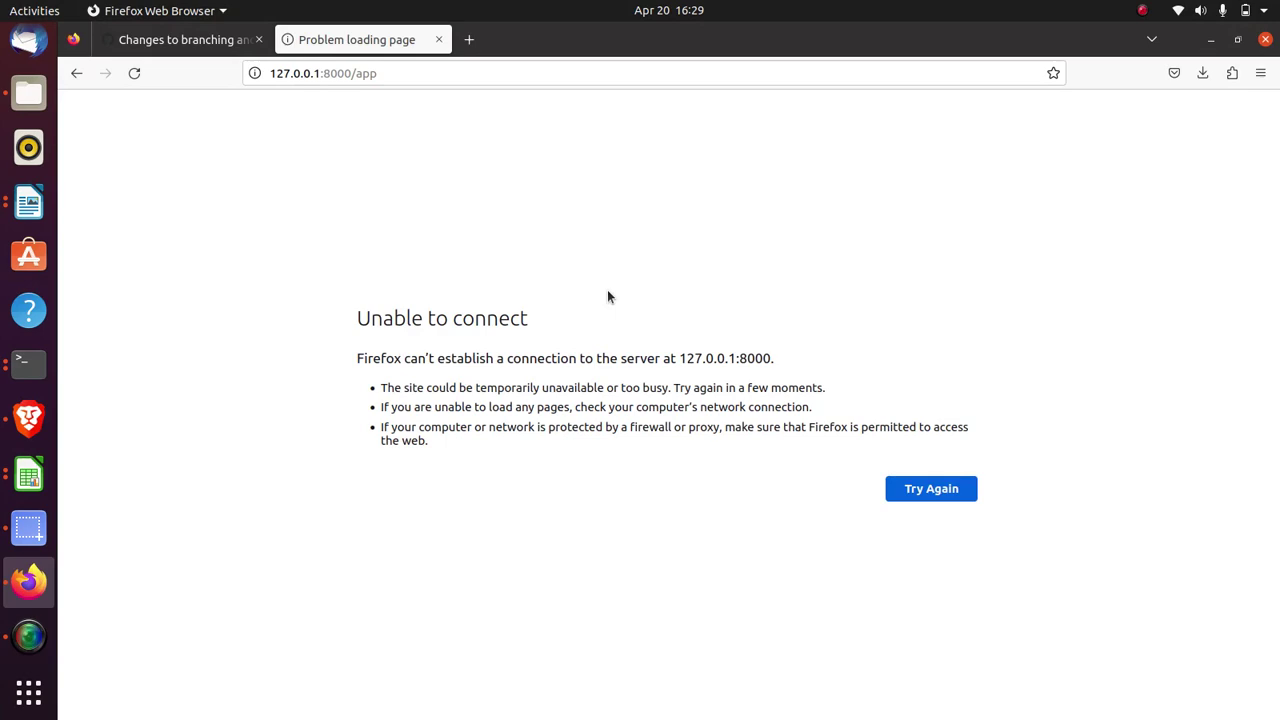
- In the frappe-bench terminal session, run 'bench start' after retrying the mistyped 'bench ster'
{"action": "left_click", "coordinate": [29, 364]}
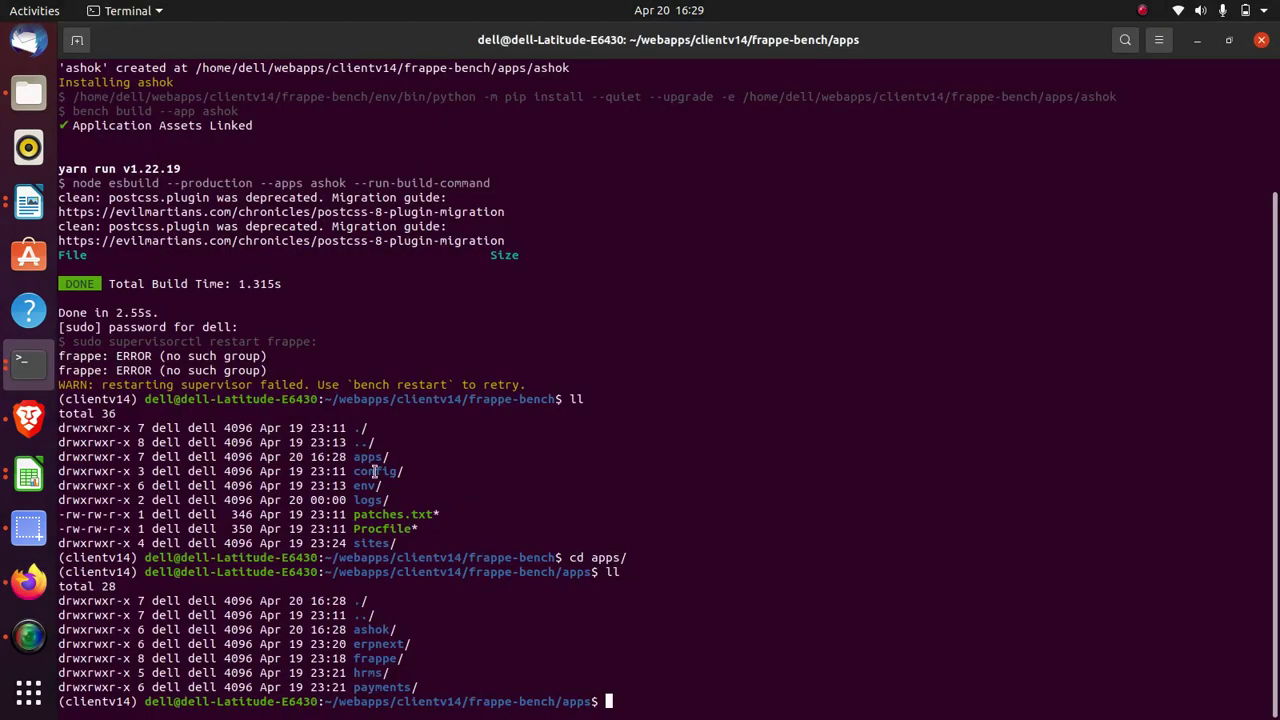
{"action": "scroll", "coordinate": [598, 200], "scroll_direction": "up", "scroll_amount": 5}
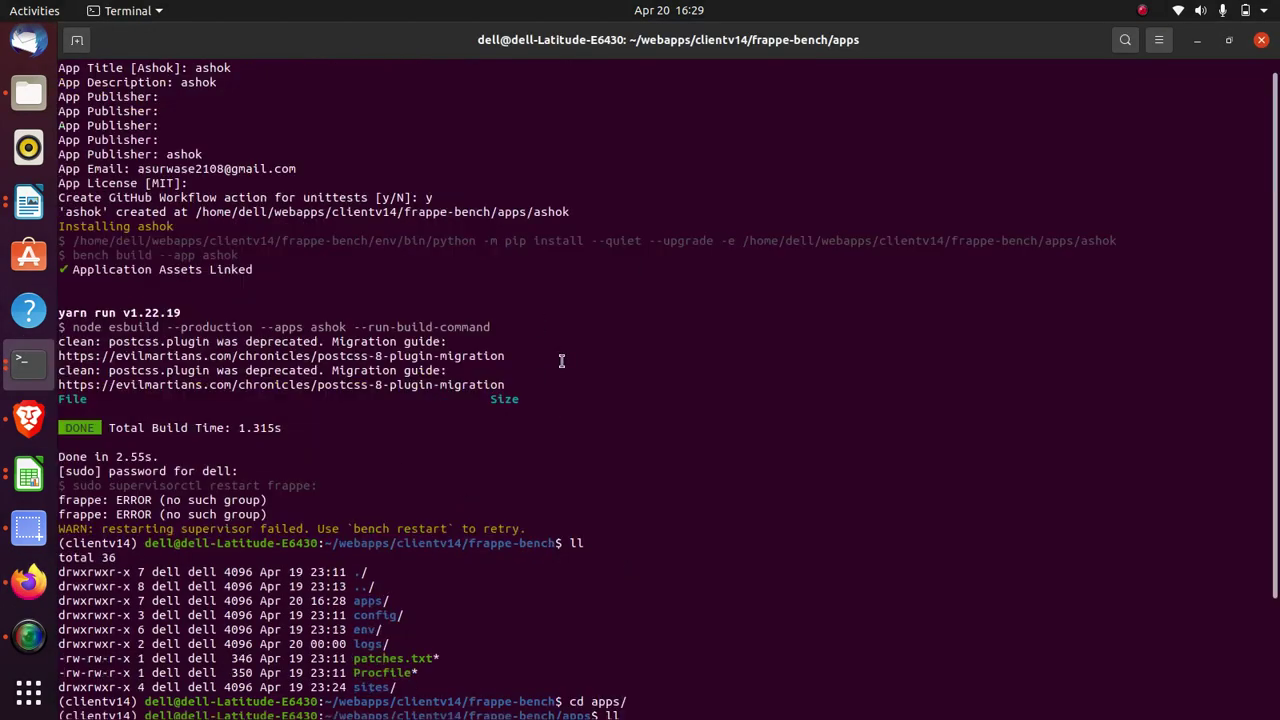
{"action": "left_click", "coordinate": [29, 364]}
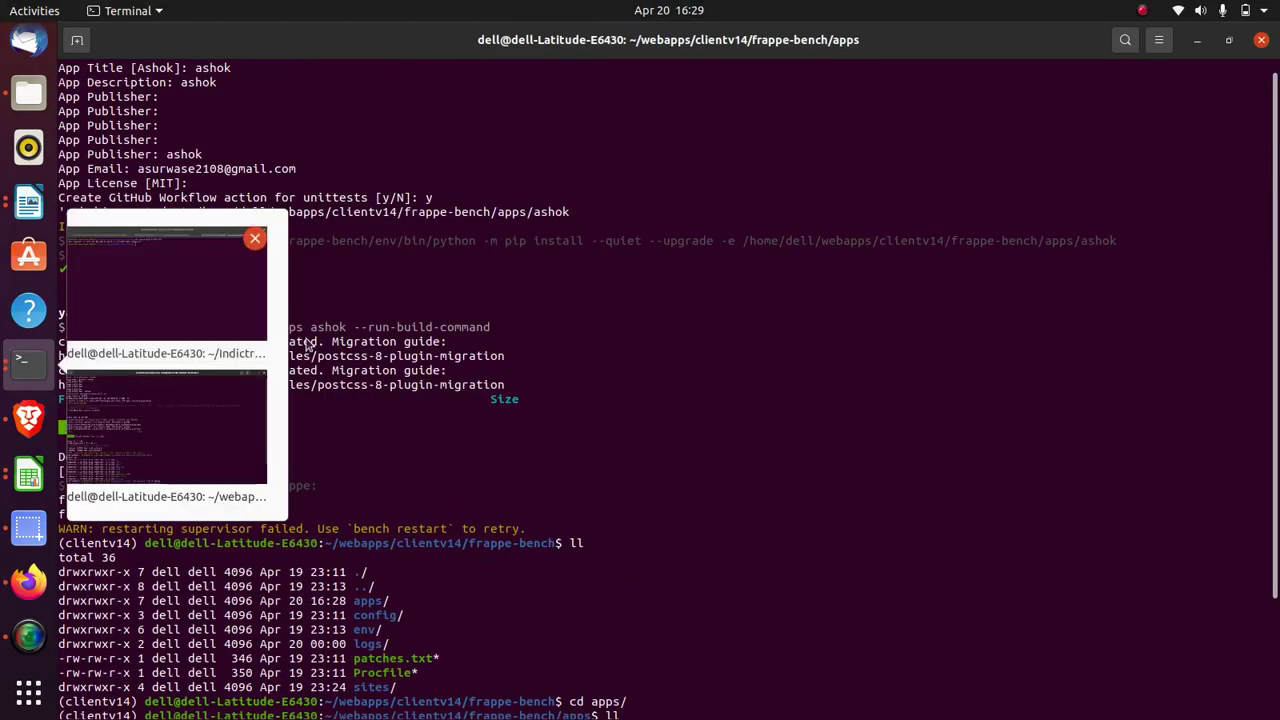
{"action": "left_click", "coordinate": [169, 300]}
{"action": "left_click", "coordinate": [541, 78]}
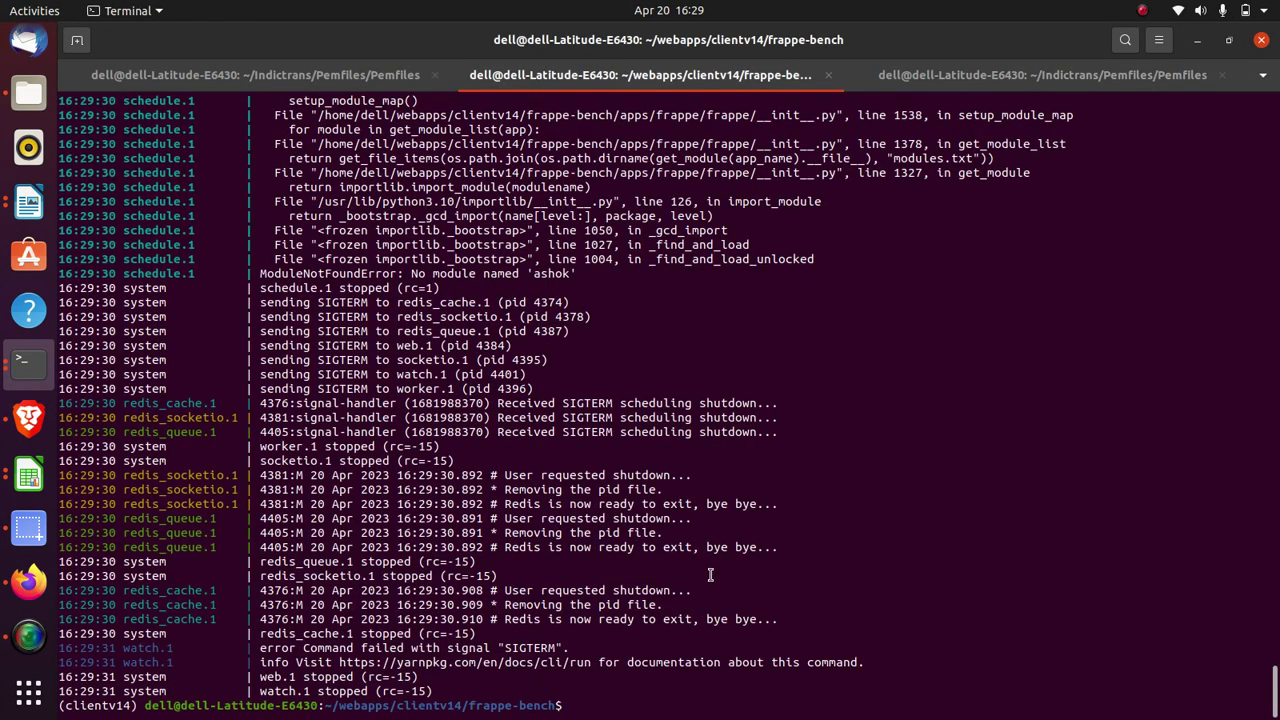
{"action": "type", "text": "bench st"}
{"action": "type", "text": "er"}
{"action": "key", "text": "Return"}
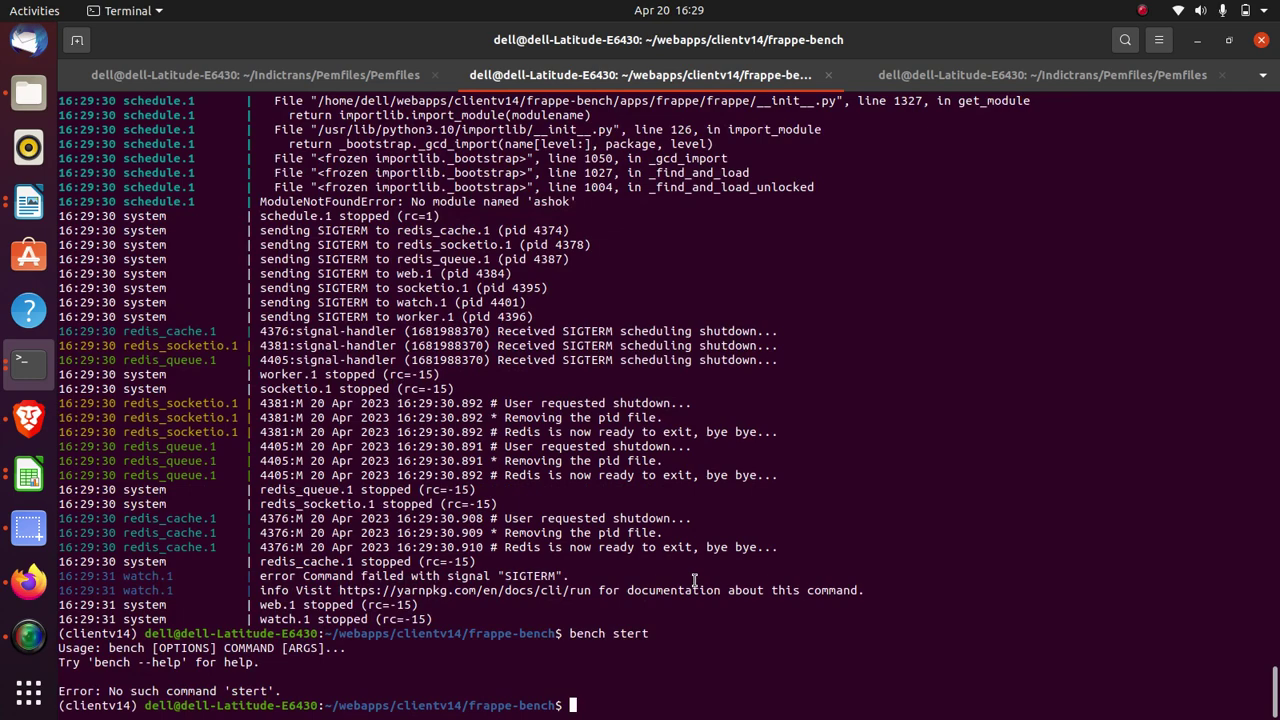
{"action": "type", "text": "bench"}
{"action": "type", "text": " start"}
{"action": "key", "text": "Return"}
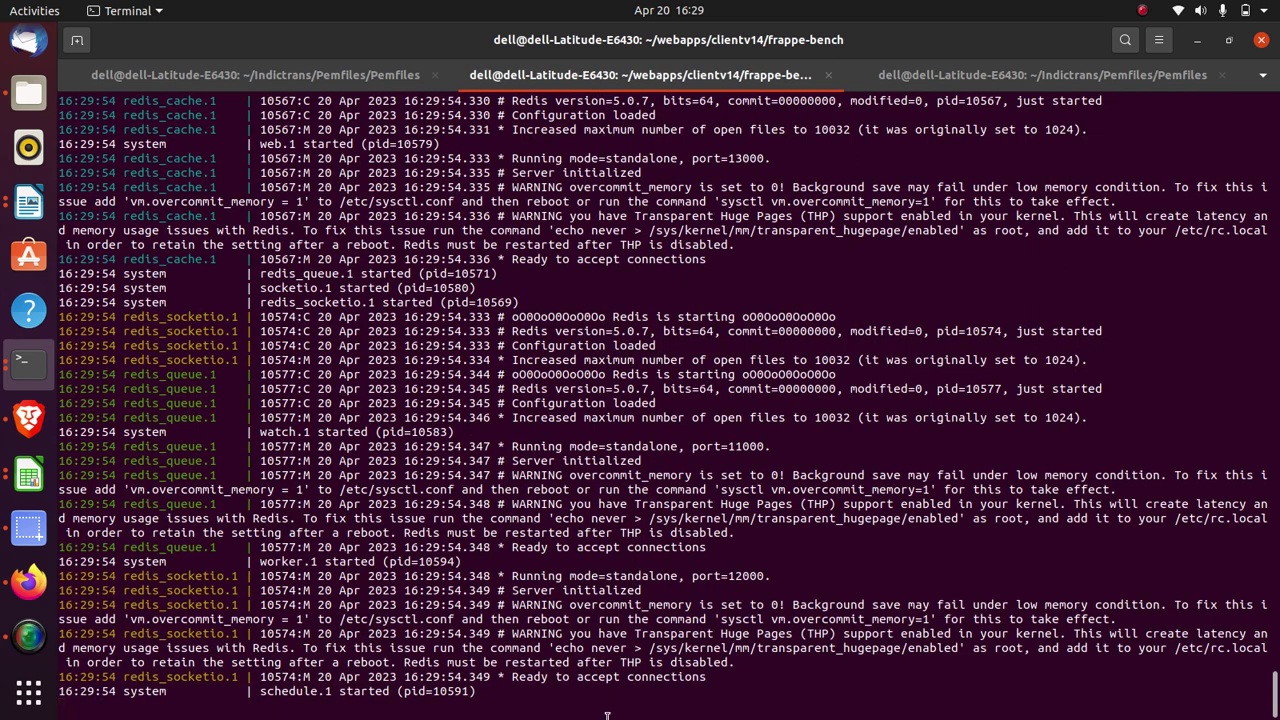
- Reload ERPNext until it loads, see ashok missing from Help > About, and return to the terminal
{"action": "left_click", "coordinate": [28, 418]}
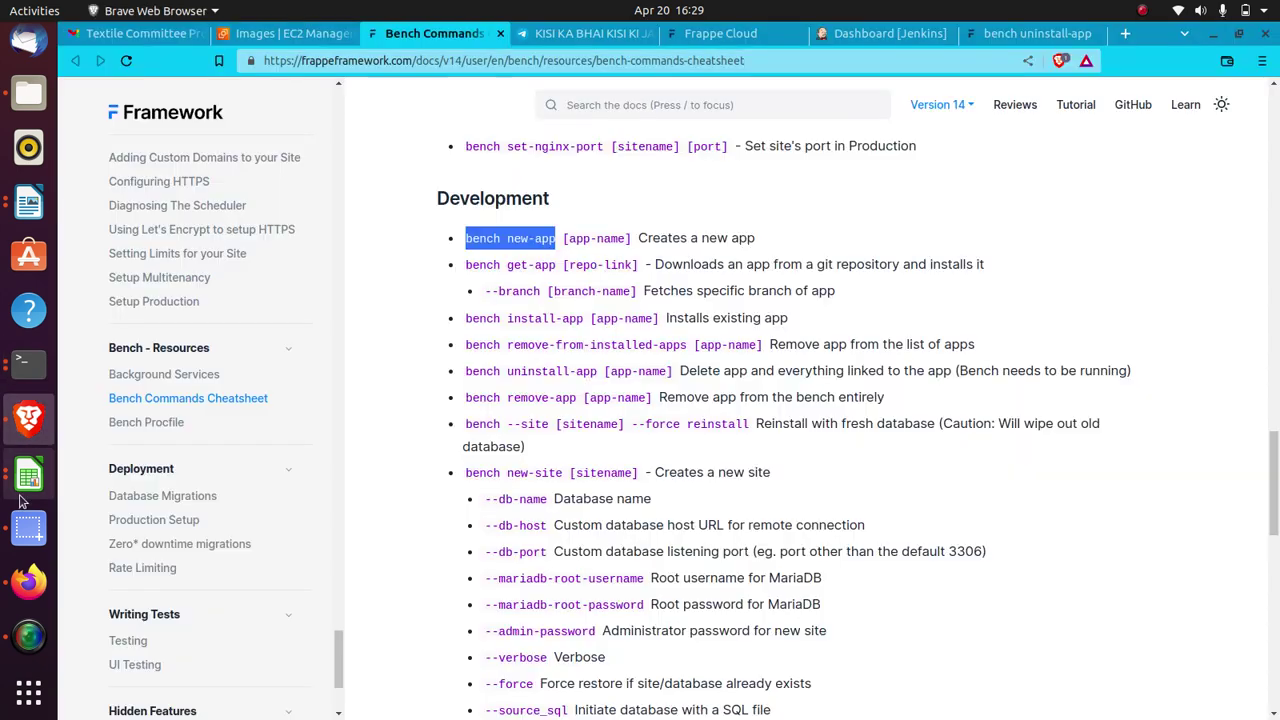
{"action": "left_click", "coordinate": [20, 588]}
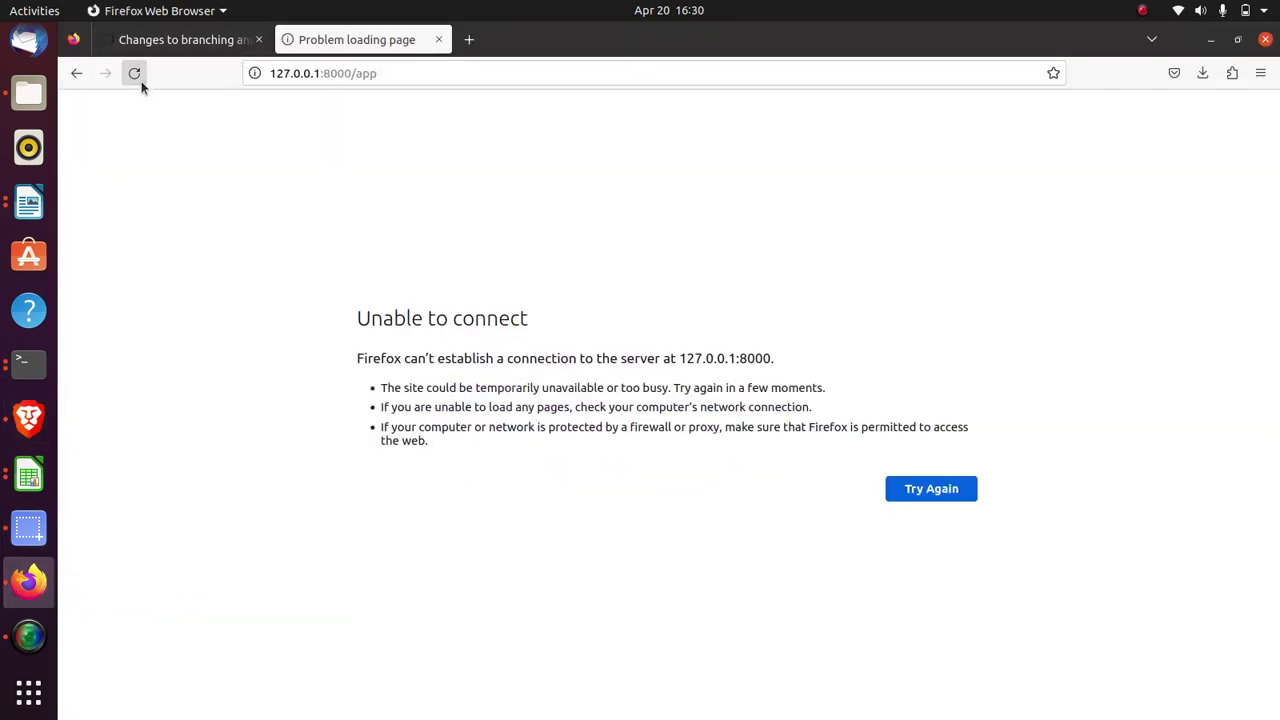
{"action": "left_click", "coordinate": [141, 81]}
{"action": "left_click", "coordinate": [136, 77]}
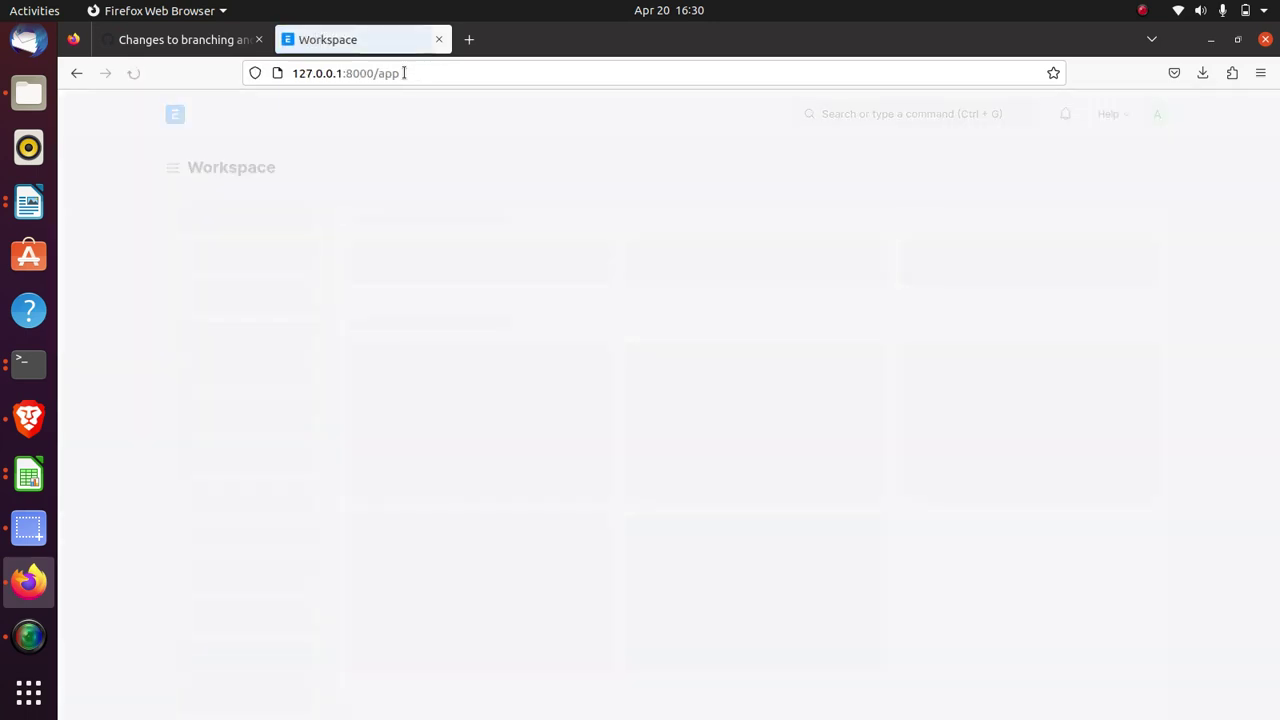
{"action": "left_click", "coordinate": [1110, 114]}
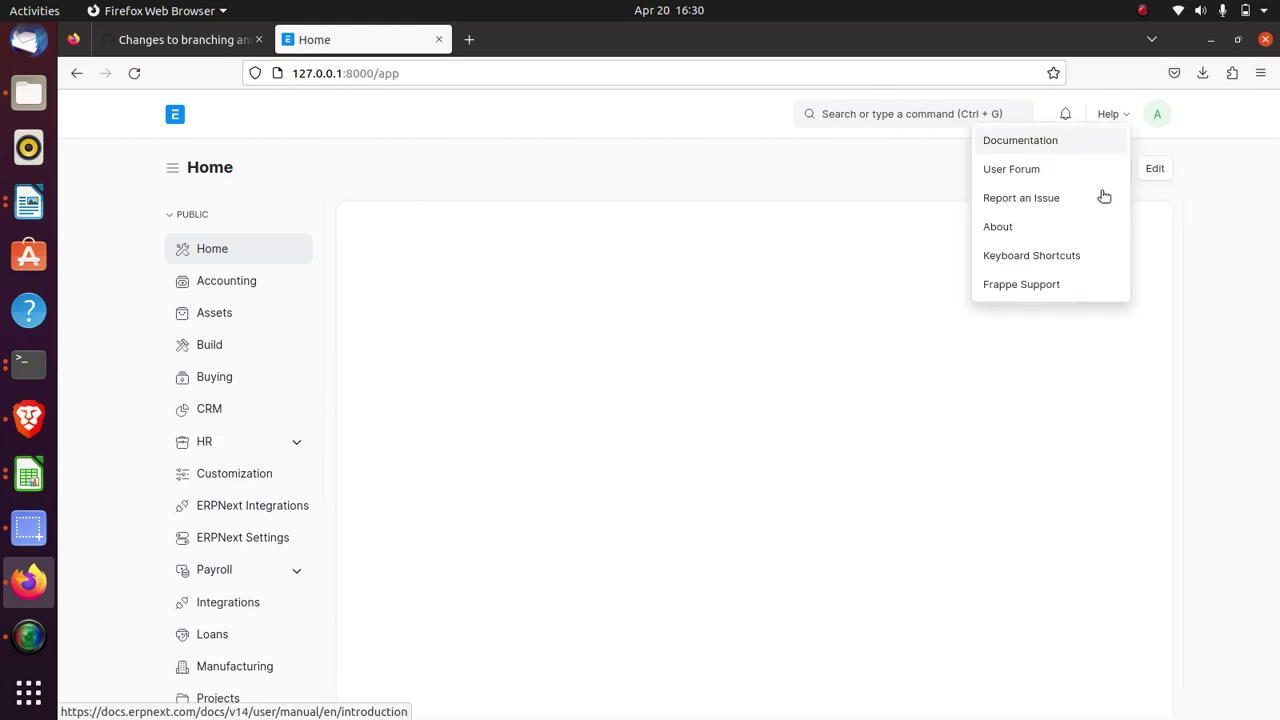
{"action": "left_click", "coordinate": [1042, 235]}
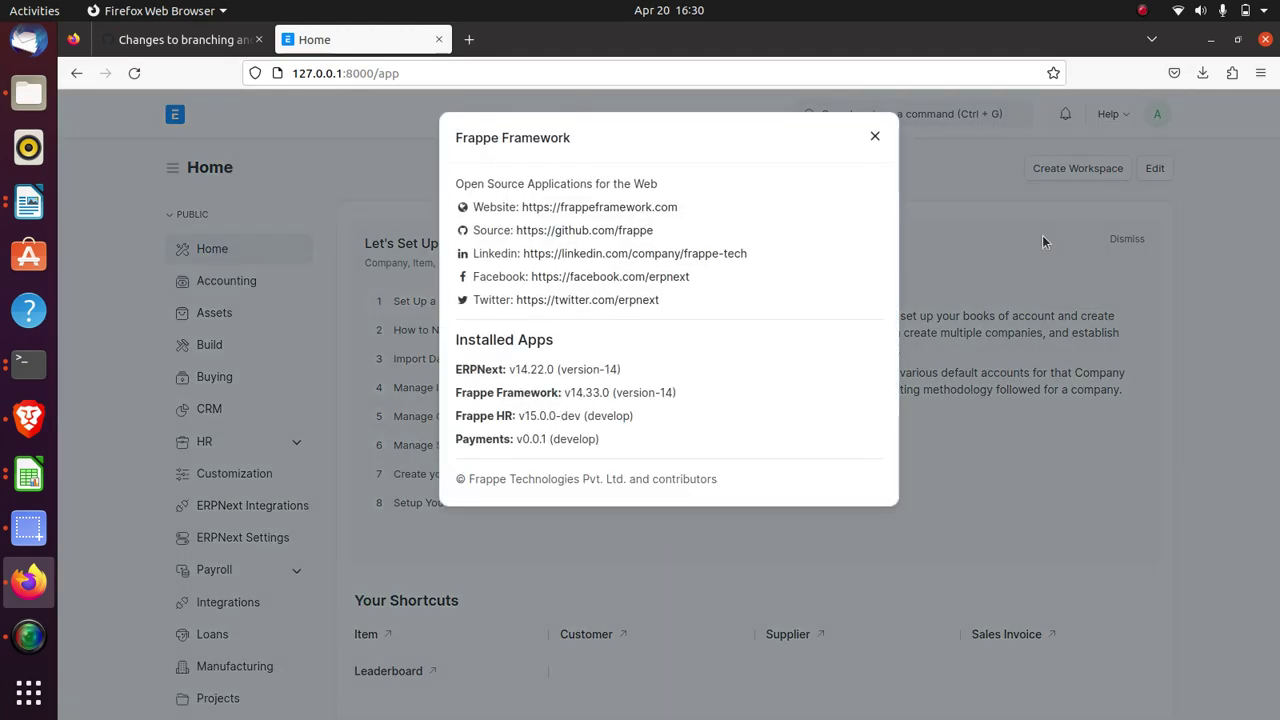
{"action": "left_click", "coordinate": [1142, 473]}
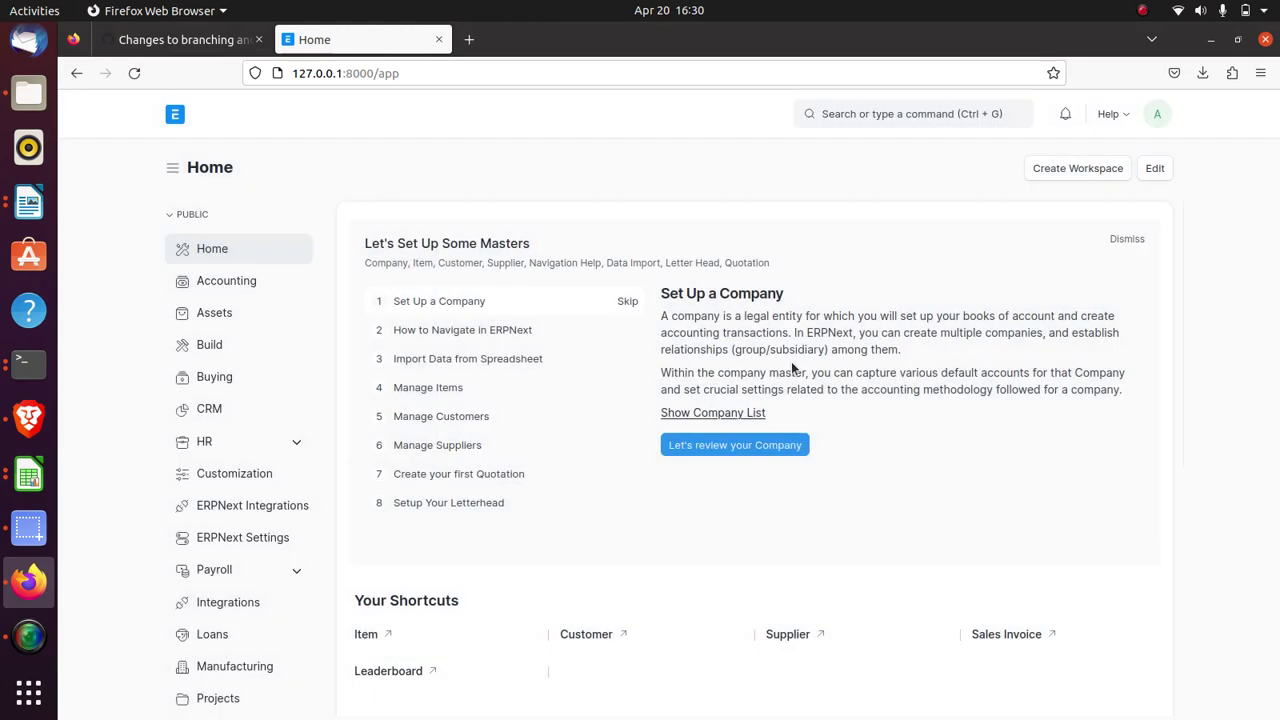
{"action": "left_click", "coordinate": [26, 368]}
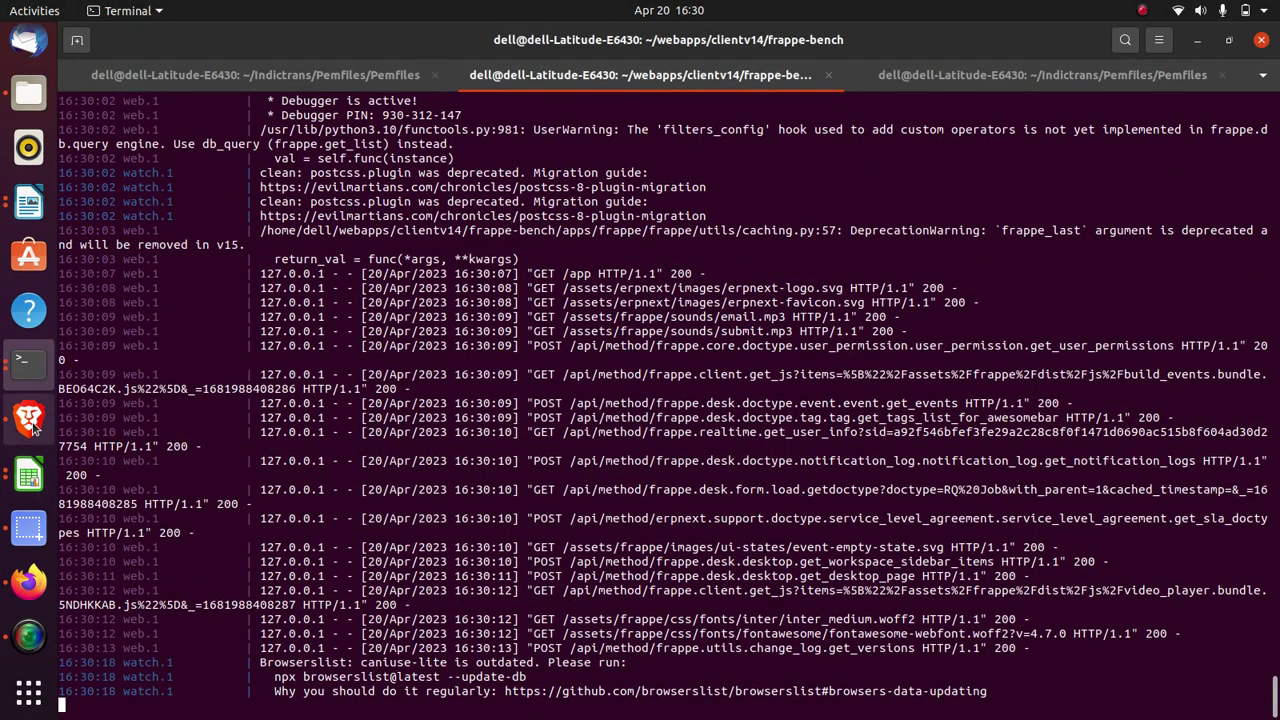
- Bring the apps terminal forward and relist the apps folder, marking the ashok entry
{"action": "left_click", "coordinate": [28, 366]}
{"action": "left_click", "coordinate": [148, 430]}
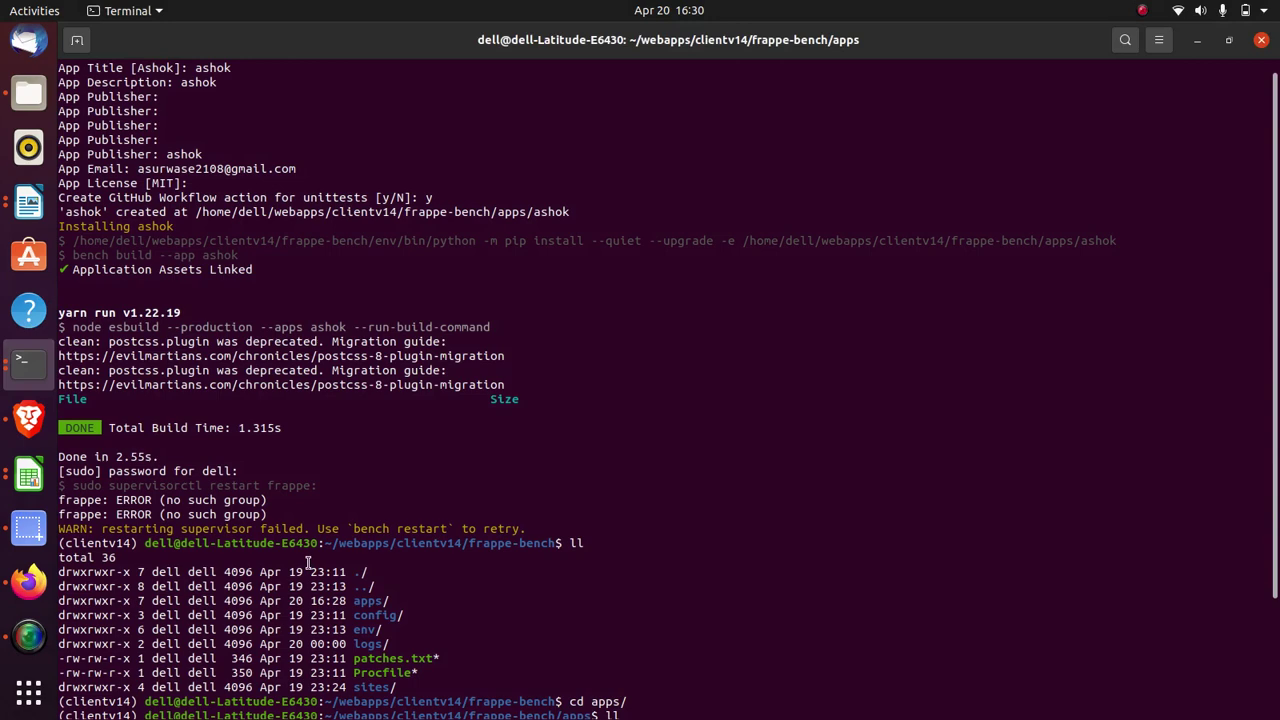
{"action": "key", "text": "Return"}
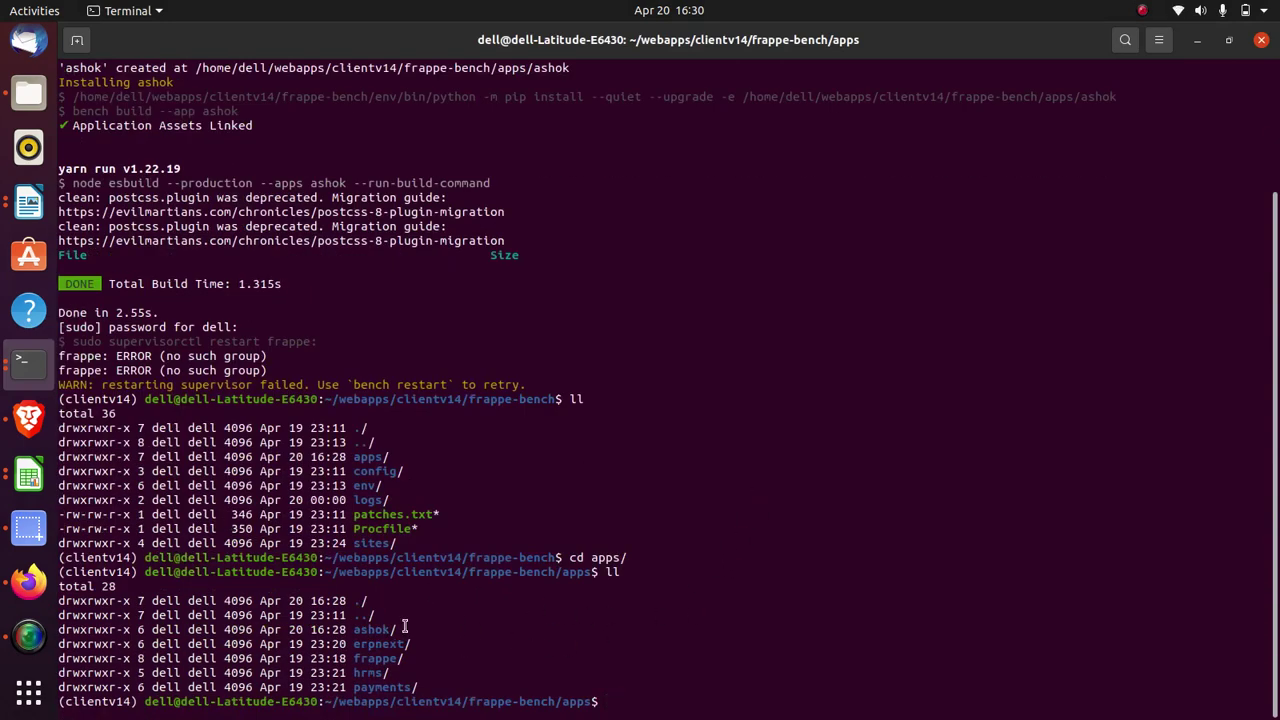
{"action": "left_click_drag", "start_coordinate": [400, 627], "coordinate": [356, 630]}
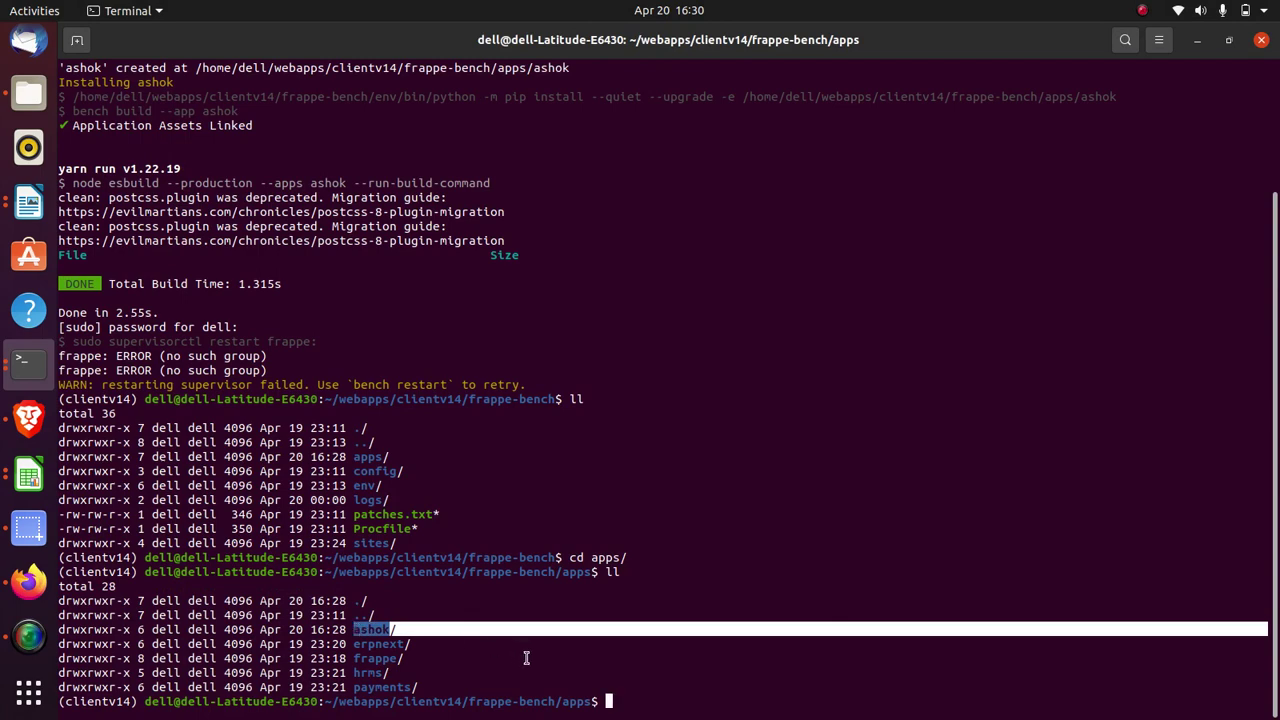
{"action": "left_click", "coordinate": [820, 634]}
- Move to the sites folder, list it, and run 'bench install-app ashok'
{"action": "type", "text": "cd .."}
{"action": "key", "text": "Return"}
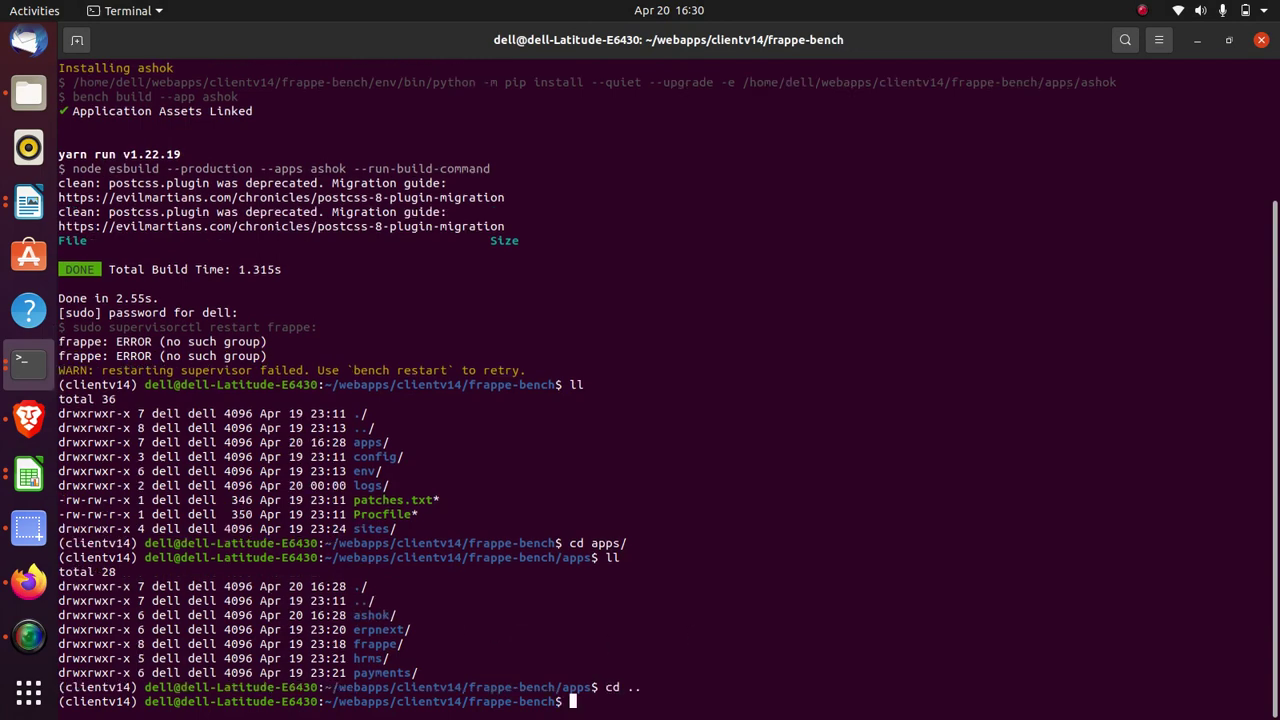
{"action": "type", "text": "d sites/"}
{"action": "key", "text": "Return"}
{"action": "type", "text": "ll"}
{"action": "key", "text": "Return"}
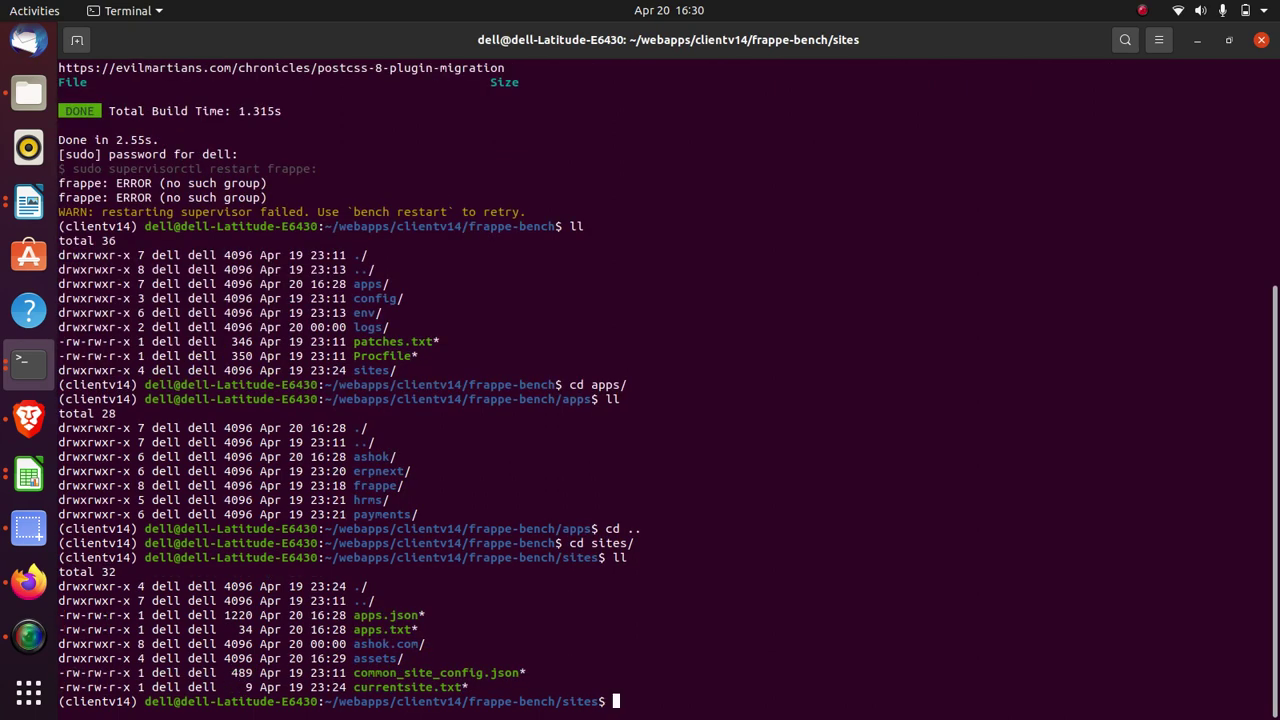
{"action": "type", "text": "ben"}
{"action": "type", "text": "ch in"}
{"action": "type", "text": "stall-"}
{"action": "type", "text": "app "}
{"action": "type", "text": "as"}
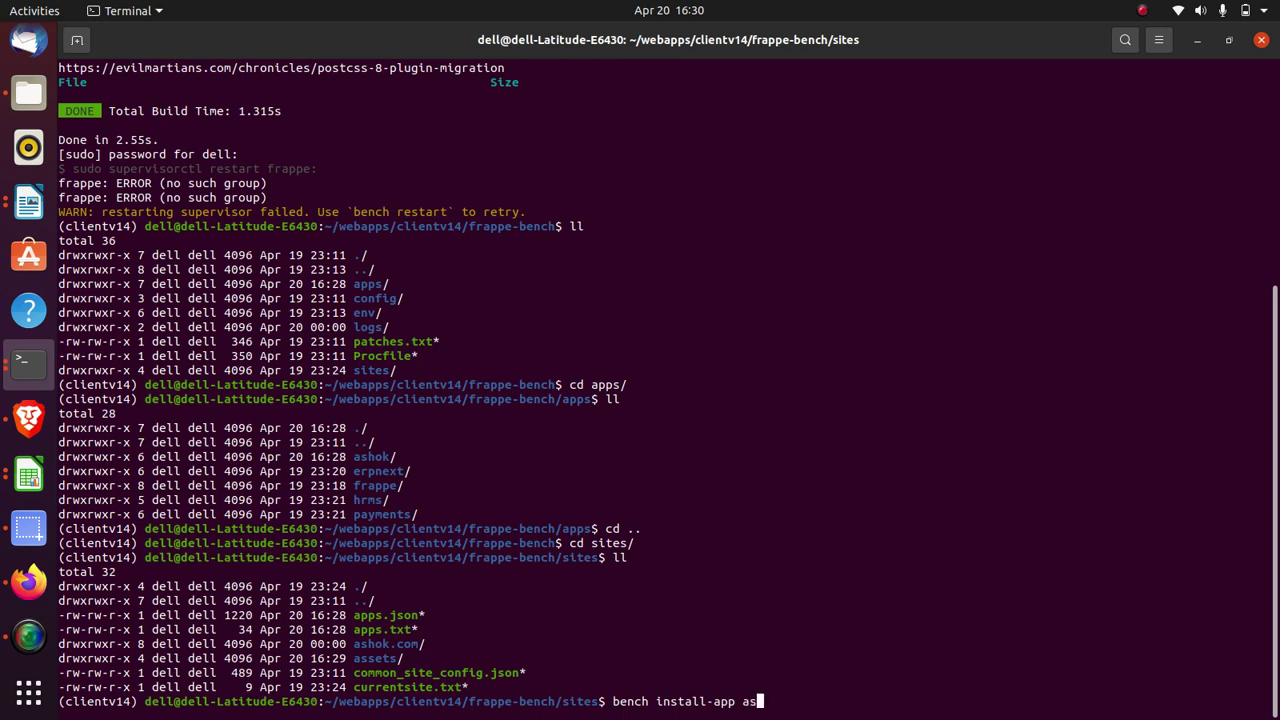
{"action": "type", "text": "hok"}
{"action": "key", "text": "Return"}
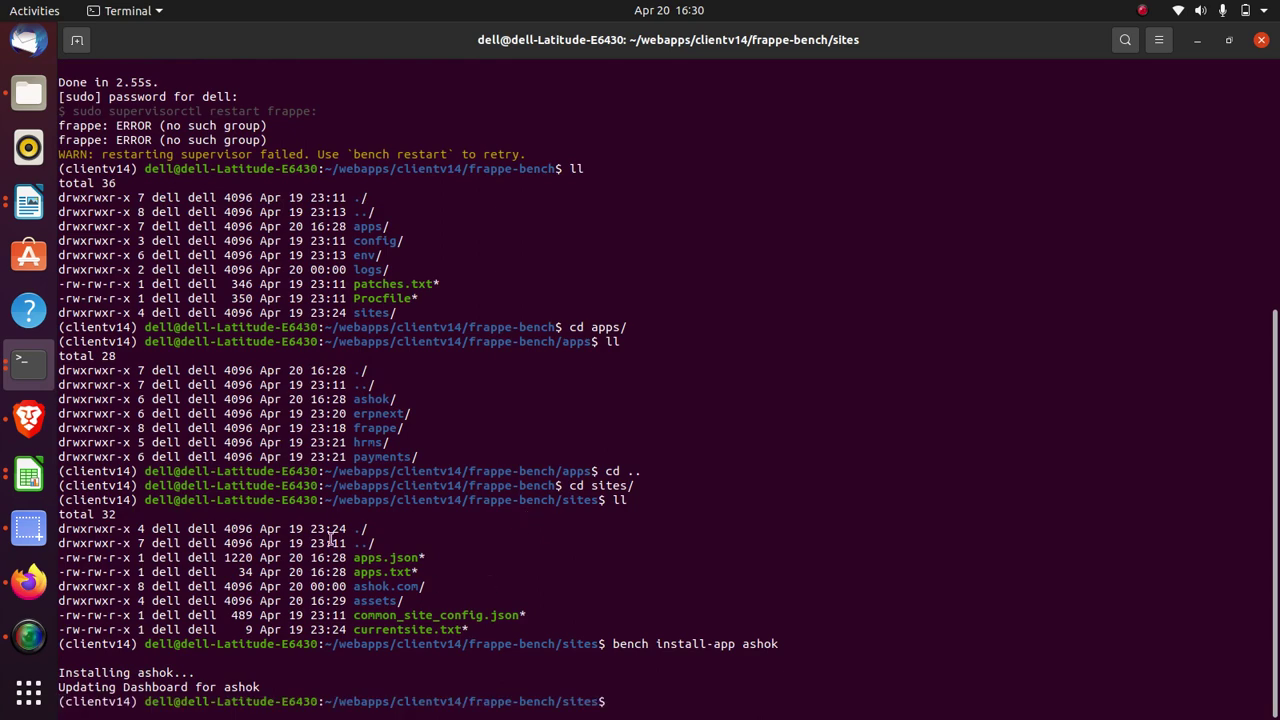
- Reload ERPNext, dismiss the server error, and confirm ashok v0.0.1 in Help > About
{"action": "left_click", "coordinate": [29, 580]}
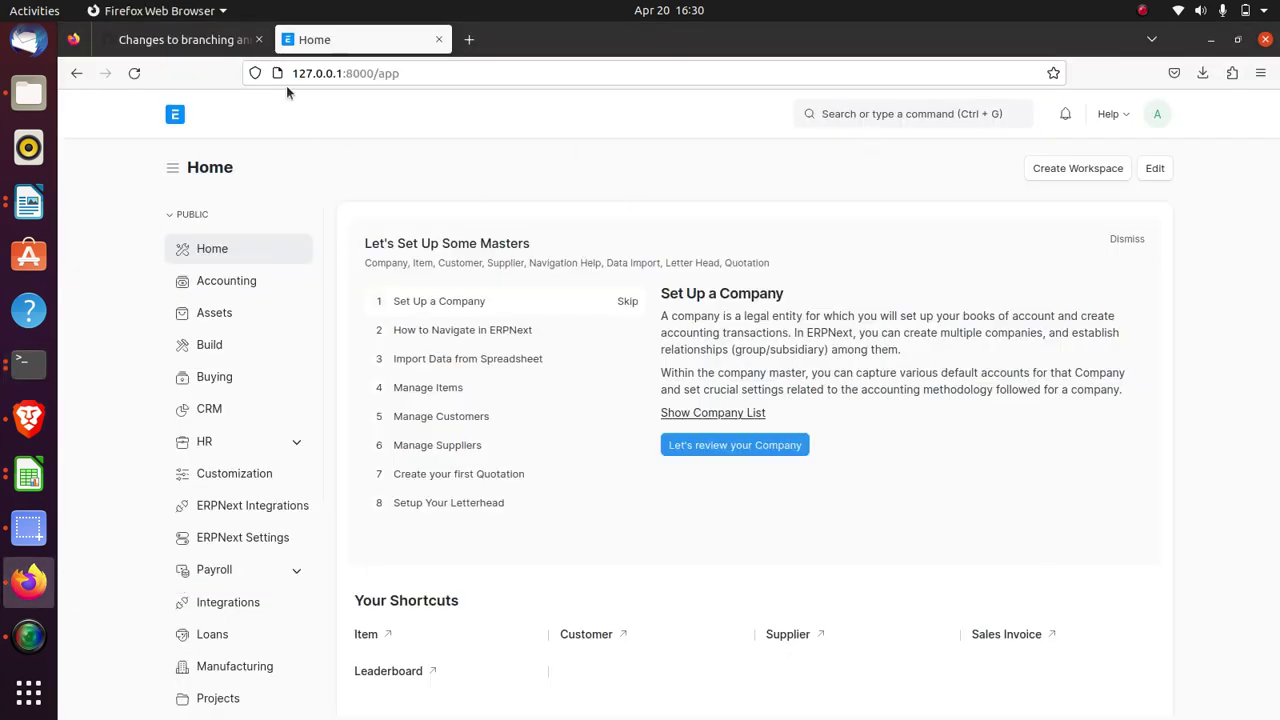
{"action": "left_click", "coordinate": [134, 73]}
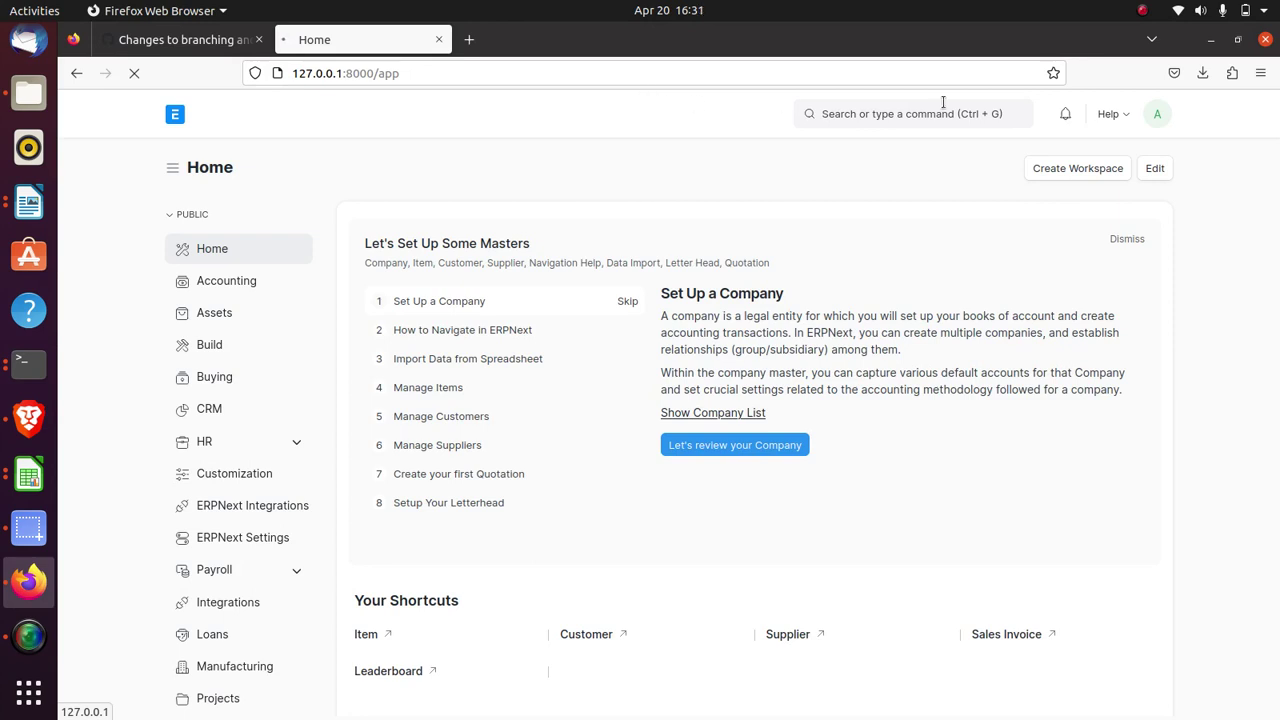
{"action": "left_click", "coordinate": [1124, 118]}
{"action": "left_click", "coordinate": [1020, 226]}
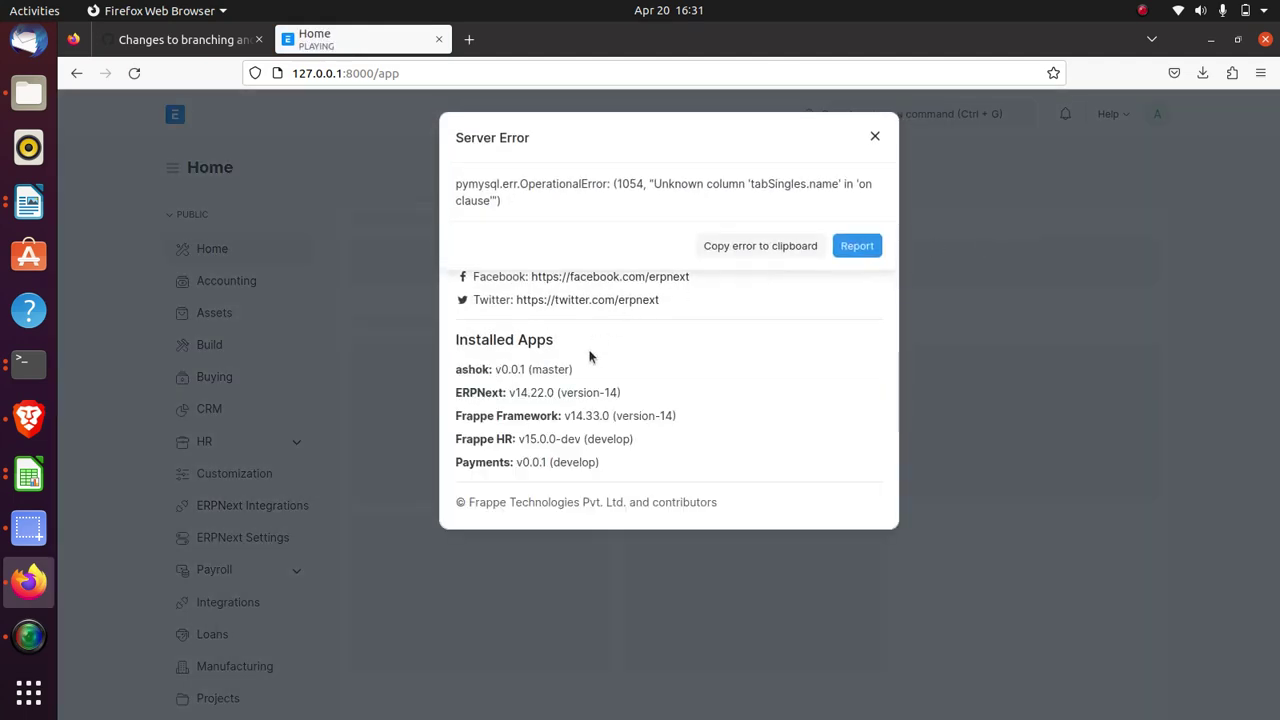
{"action": "left_click", "coordinate": [877, 139]}
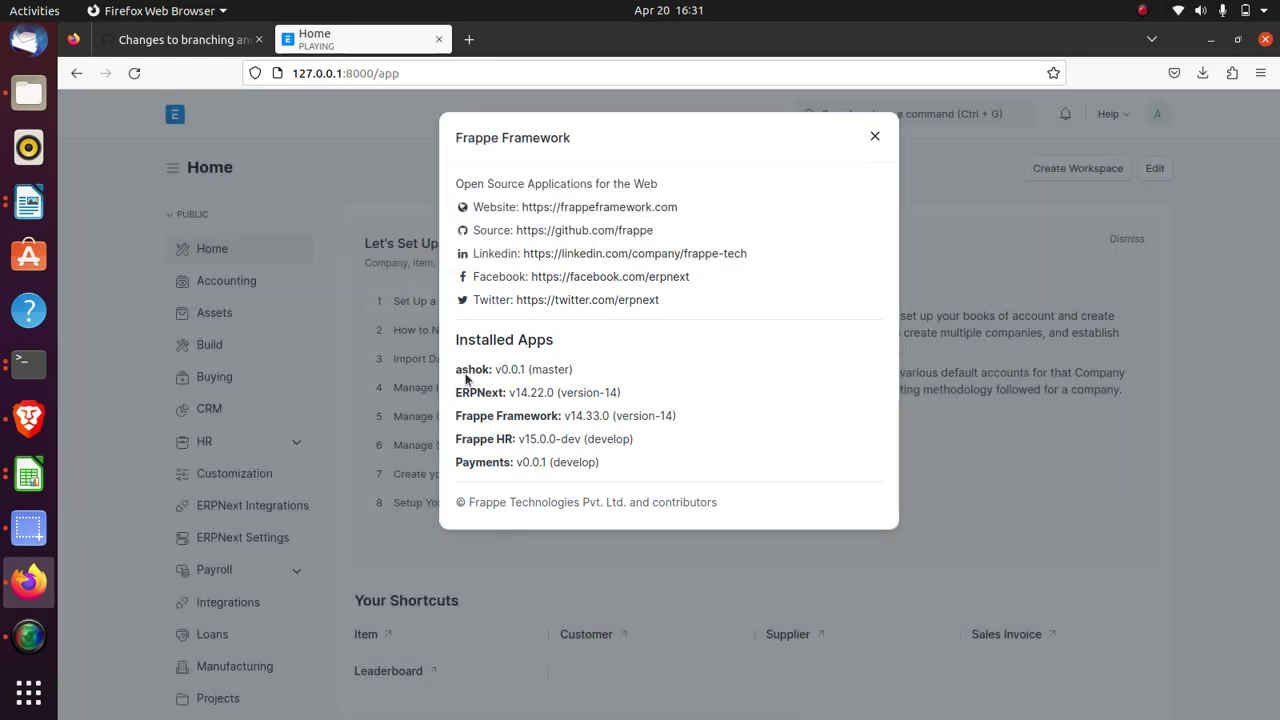
{"action": "left_click_drag", "start_coordinate": [583, 366], "coordinate": [466, 362]}
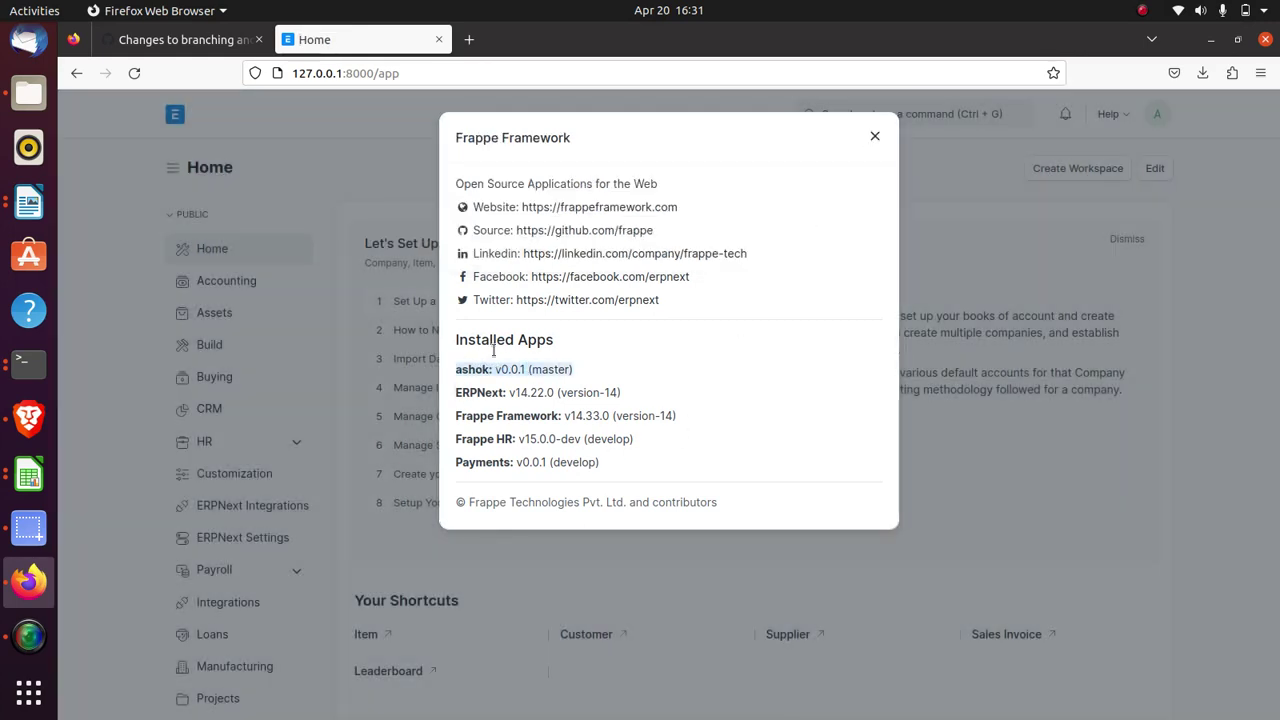
{"action": "left_click", "coordinate": [1005, 493]}
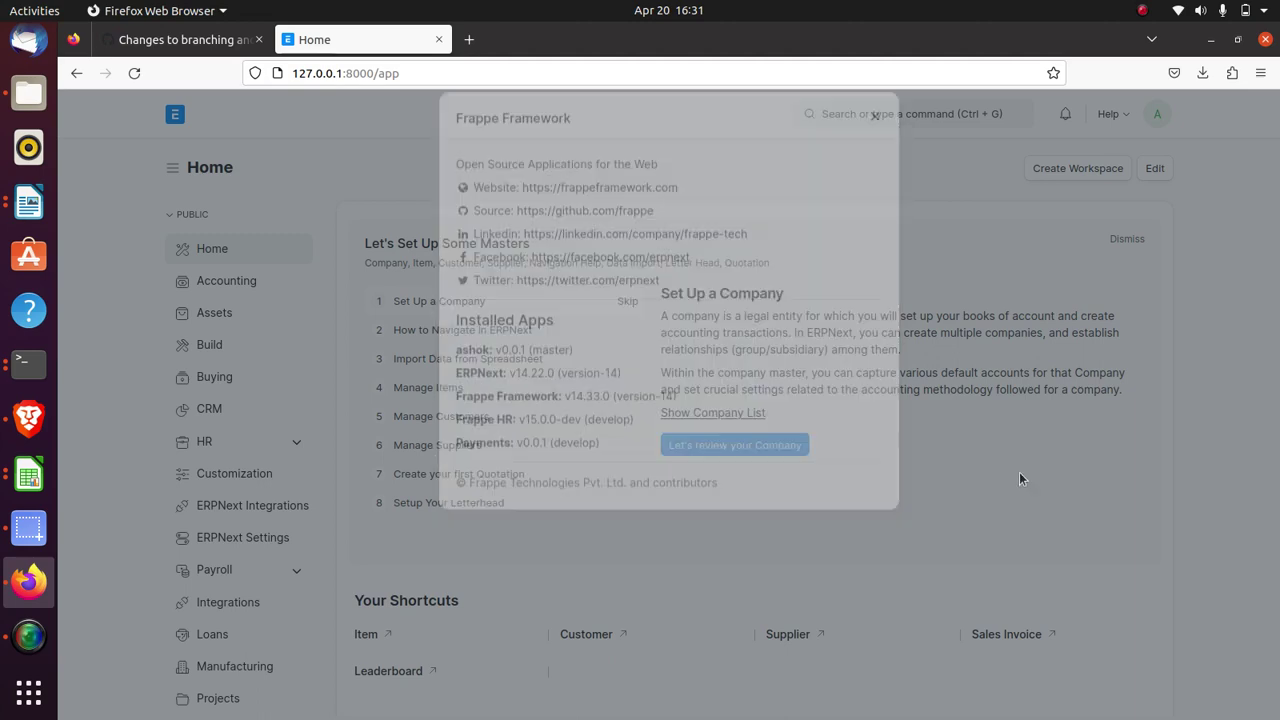
- Scroll the Home workspace and briefly open then close the user account menu
{"action": "scroll", "coordinate": [839, 321], "scroll_direction": "down", "scroll_amount": 5}
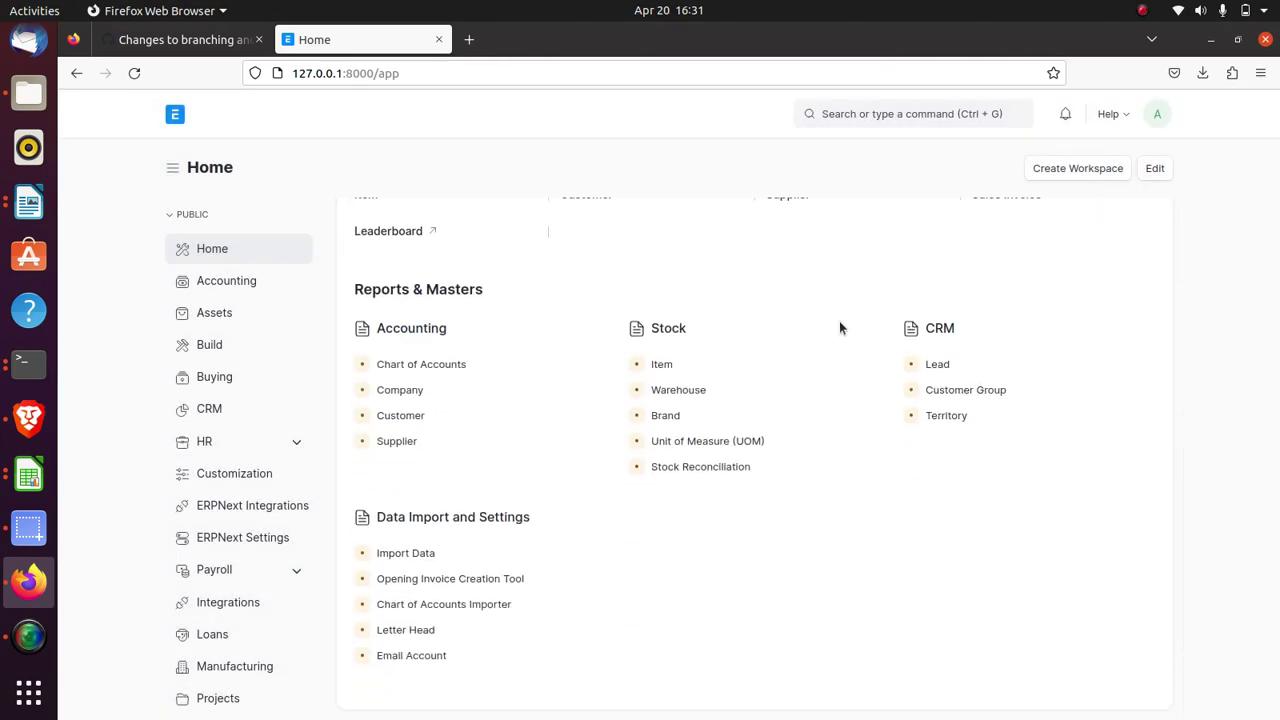
{"action": "scroll", "coordinate": [839, 321], "scroll_direction": "up", "scroll_amount": 5}
{"action": "scroll", "coordinate": [839, 321], "scroll_direction": "up", "scroll_amount": 1}
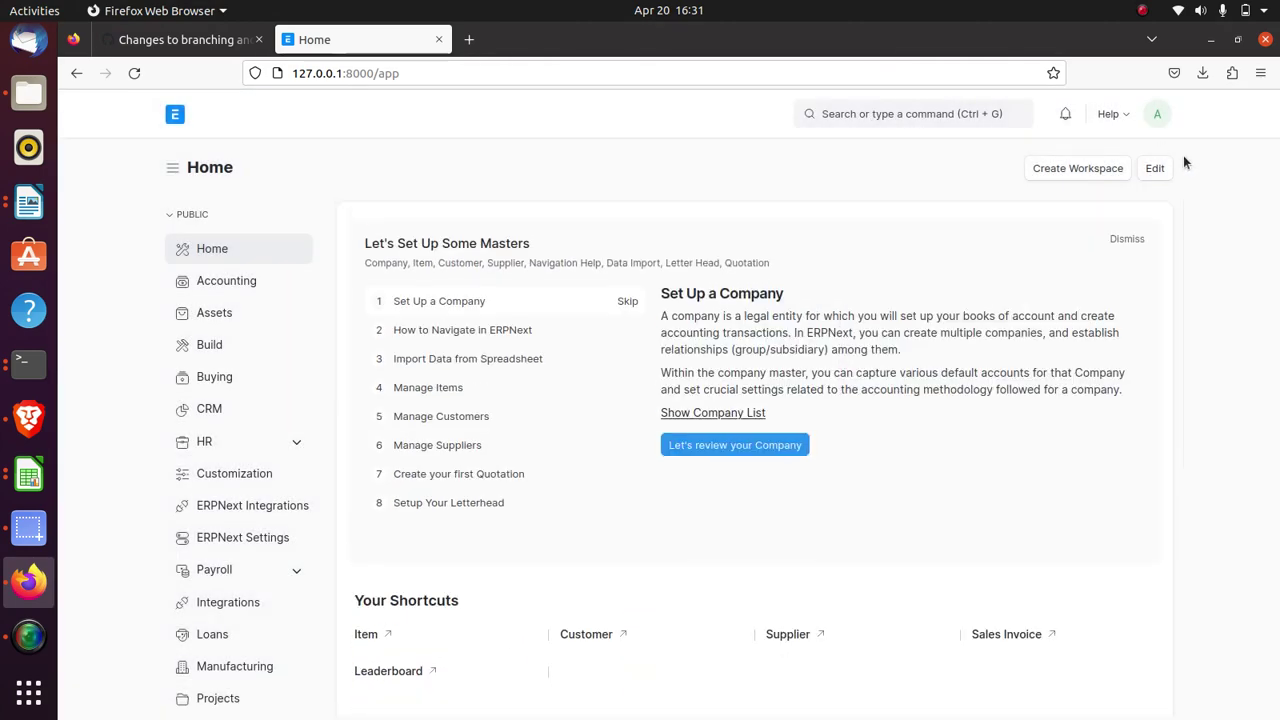
{"action": "left_click", "coordinate": [1158, 115]}
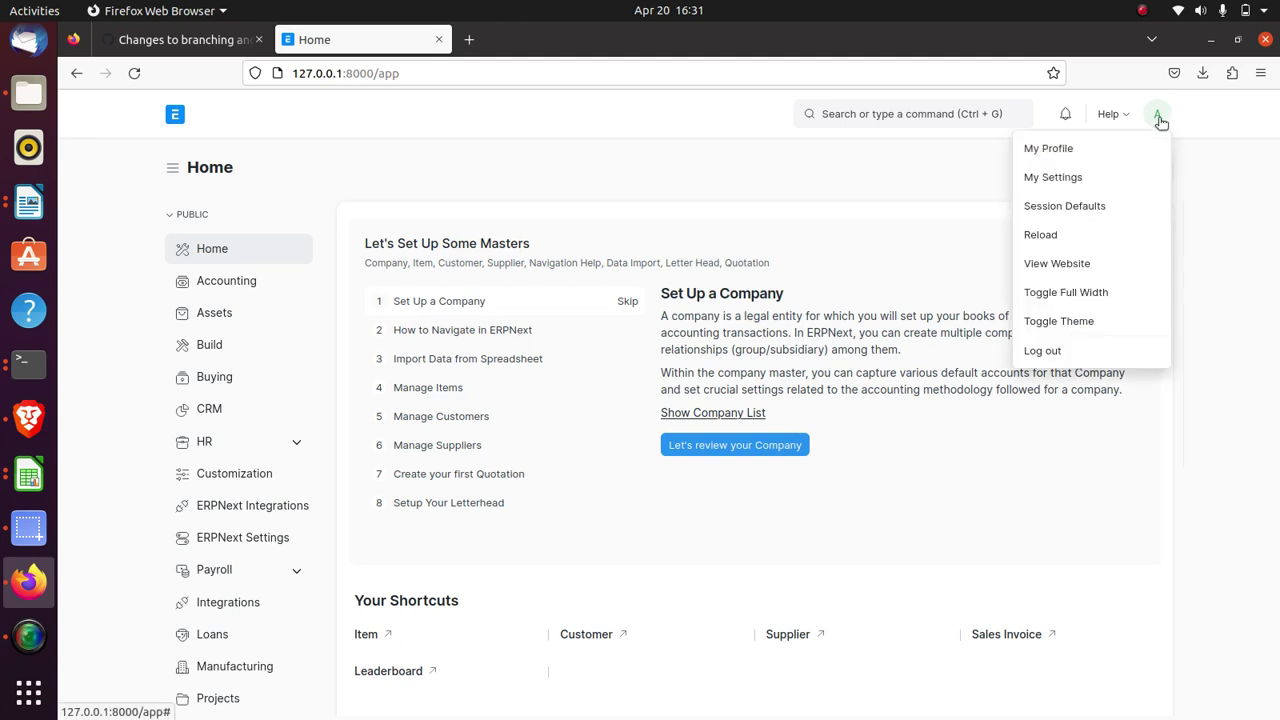
{"action": "left_click", "coordinate": [149, 426]}
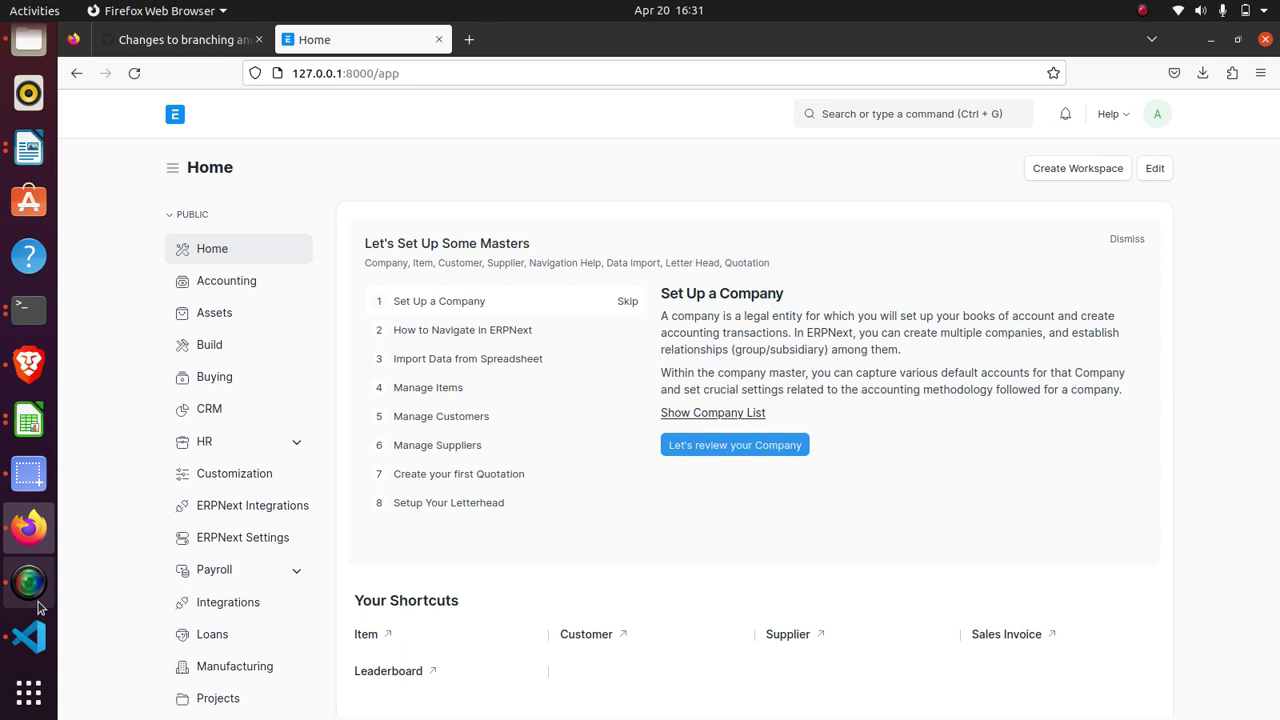
- Switch to VS Code and toggle the bench-repo, frappe-bench and apps folders in the Explorer
{"action": "left_click", "coordinate": [29, 636]}
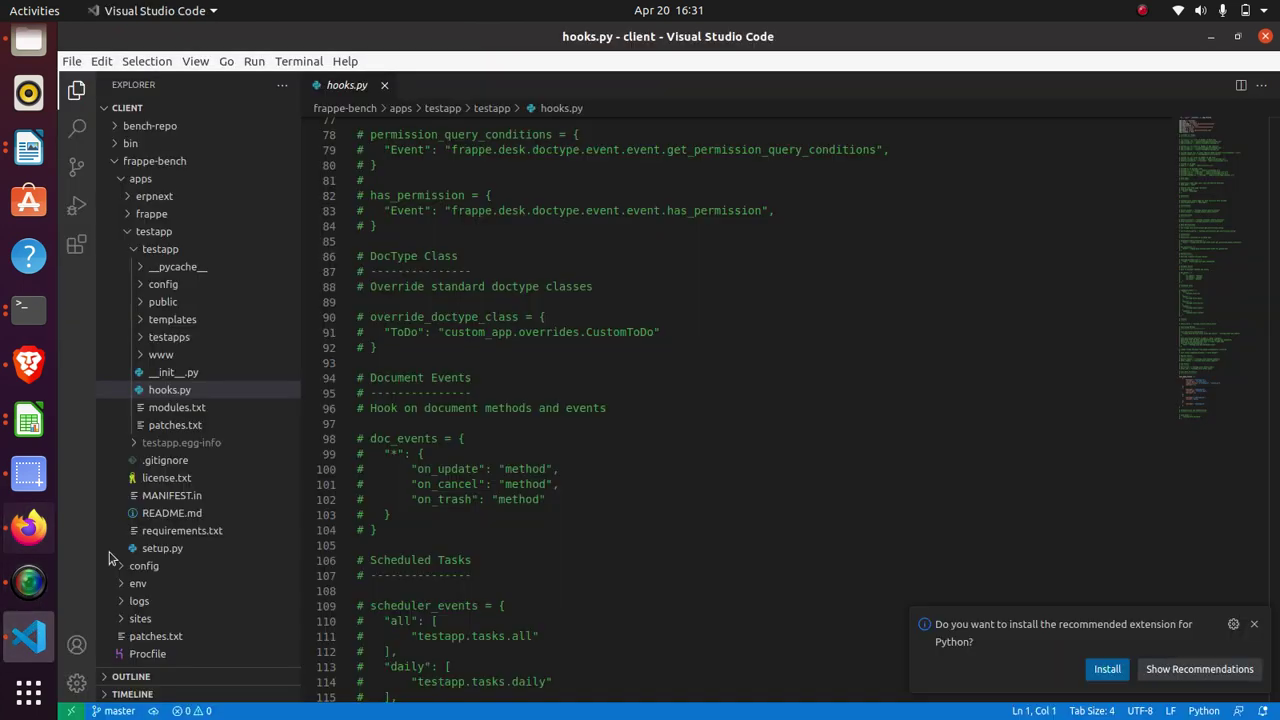
{"action": "left_click", "coordinate": [148, 123]}
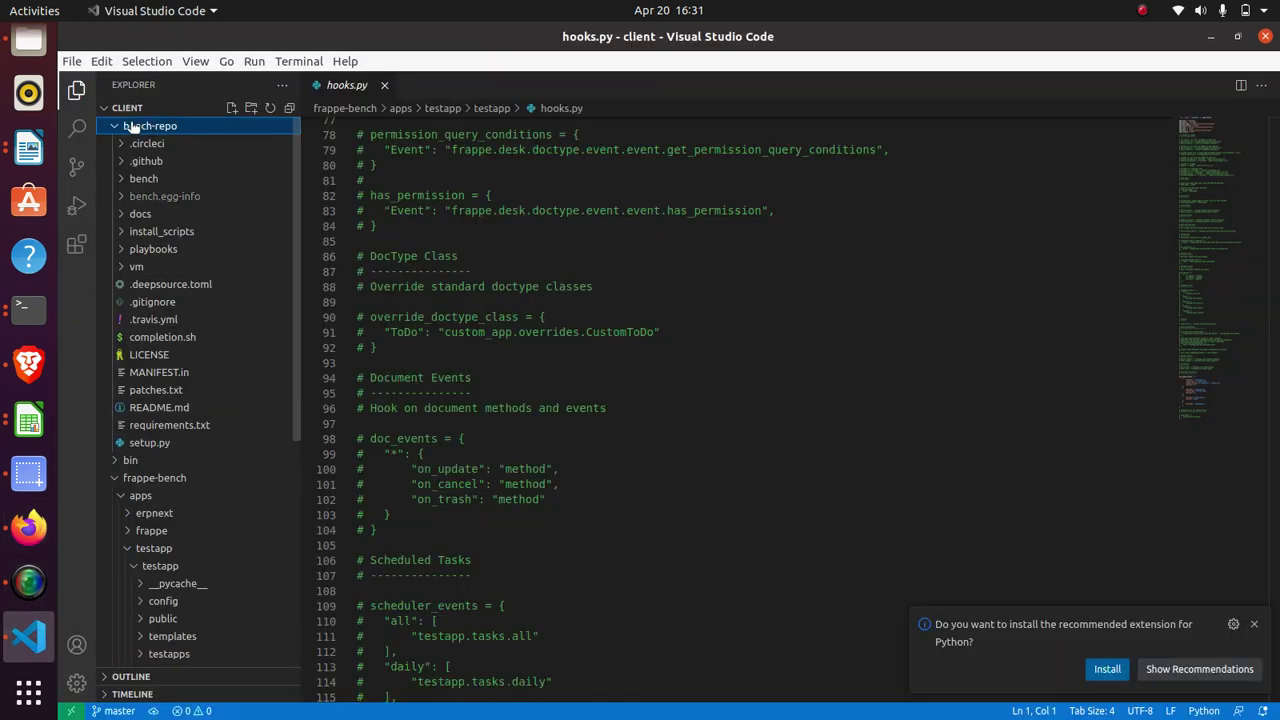
{"action": "left_click", "coordinate": [115, 126]}
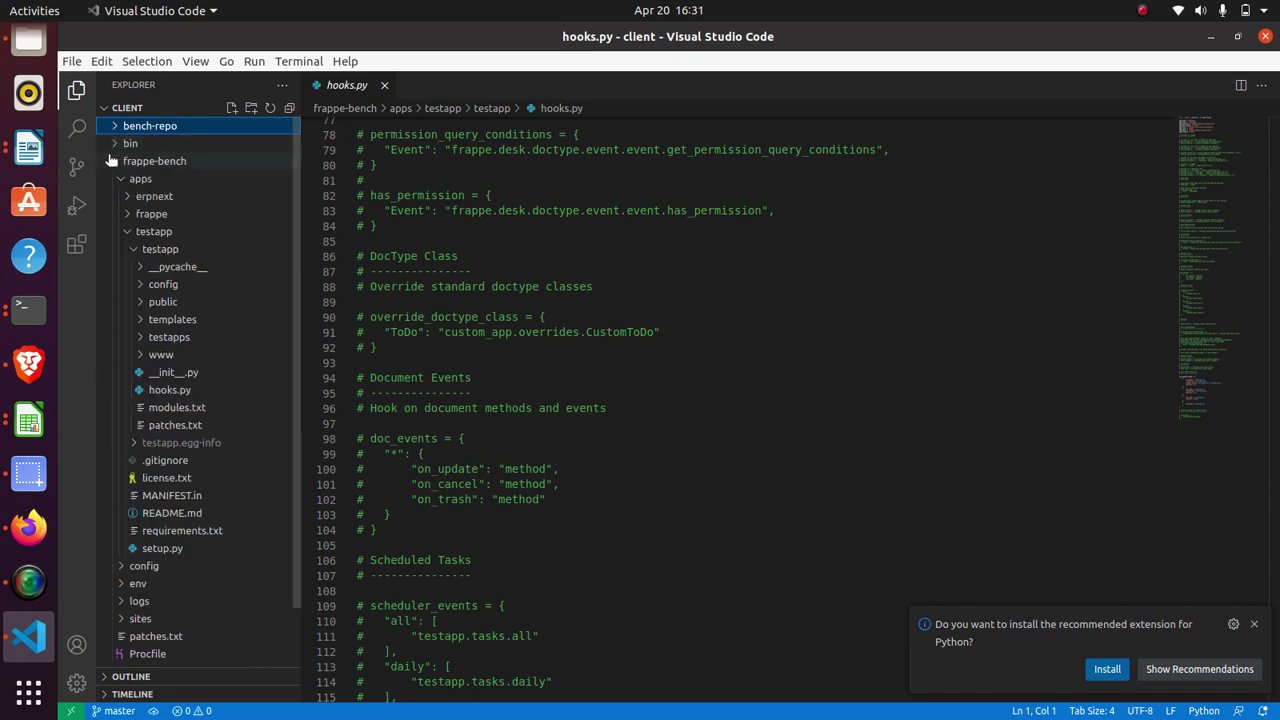
{"action": "left_click", "coordinate": [112, 161]}
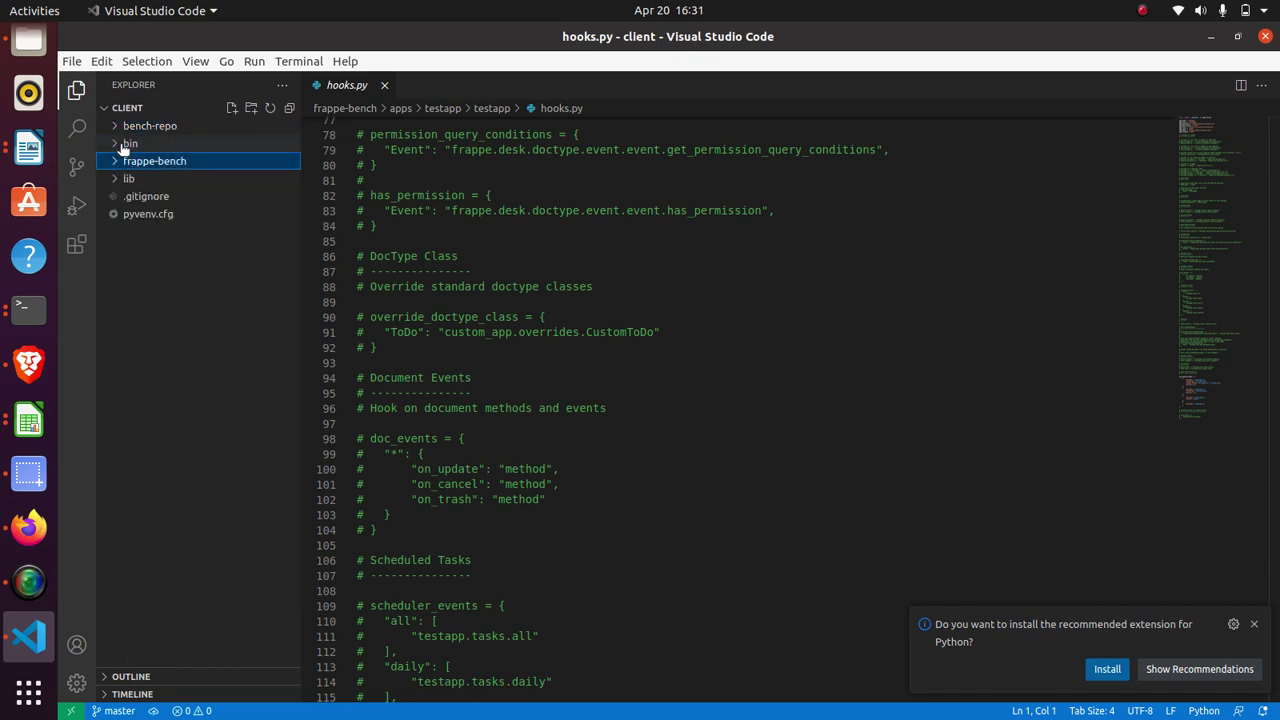
{"action": "left_click", "coordinate": [140, 164]}
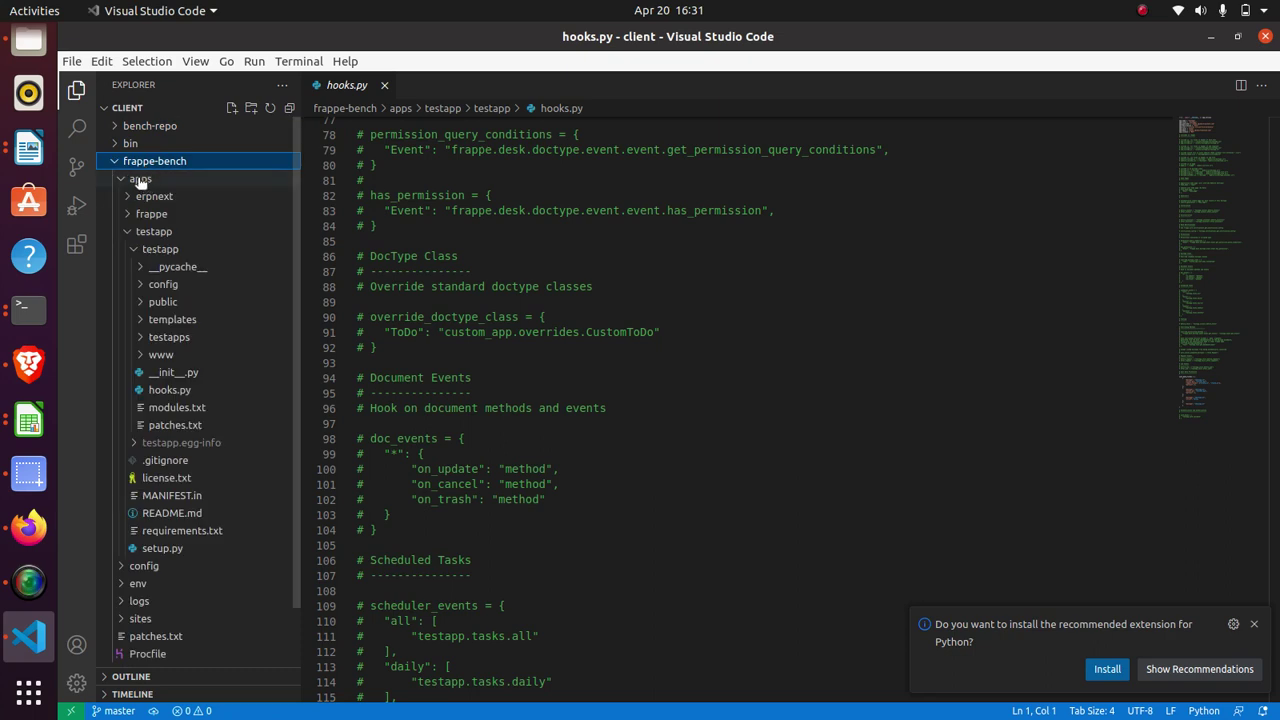
{"action": "left_click", "coordinate": [140, 180]}
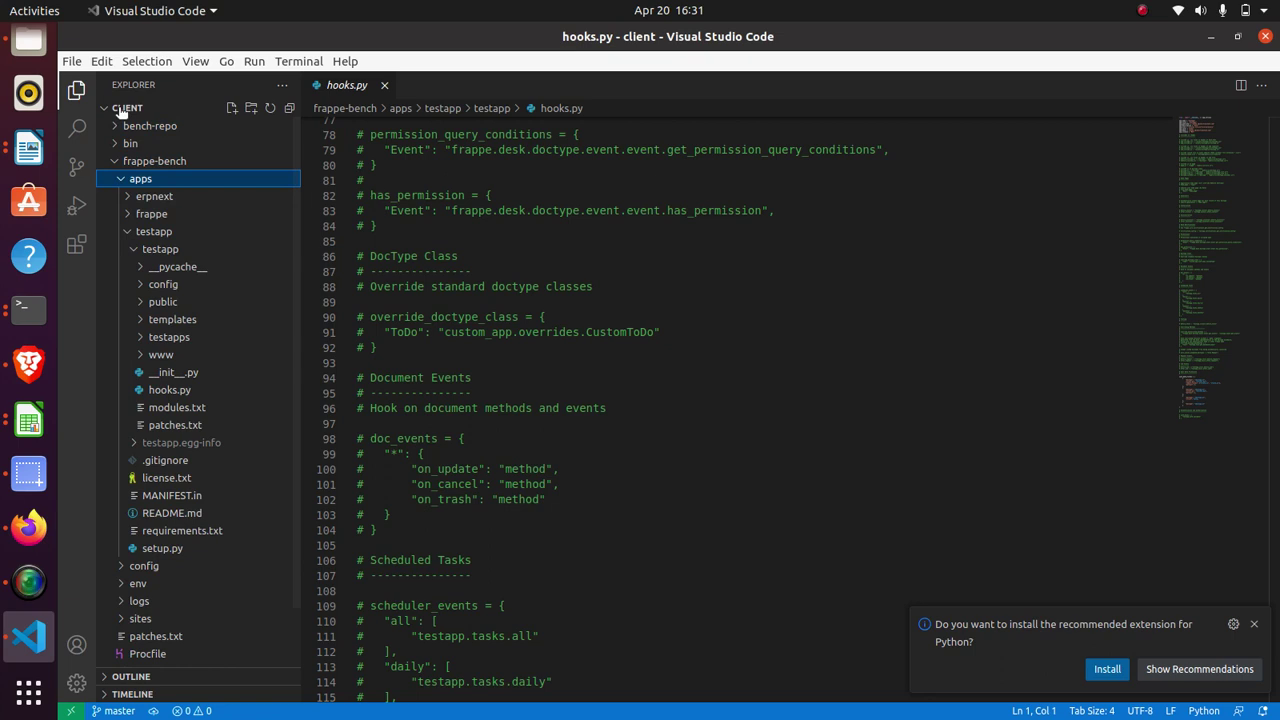
- Refresh the Explorer, collapse testapp, apps and the whole tree, and show the File menu
{"action": "left_click", "coordinate": [270, 108]}
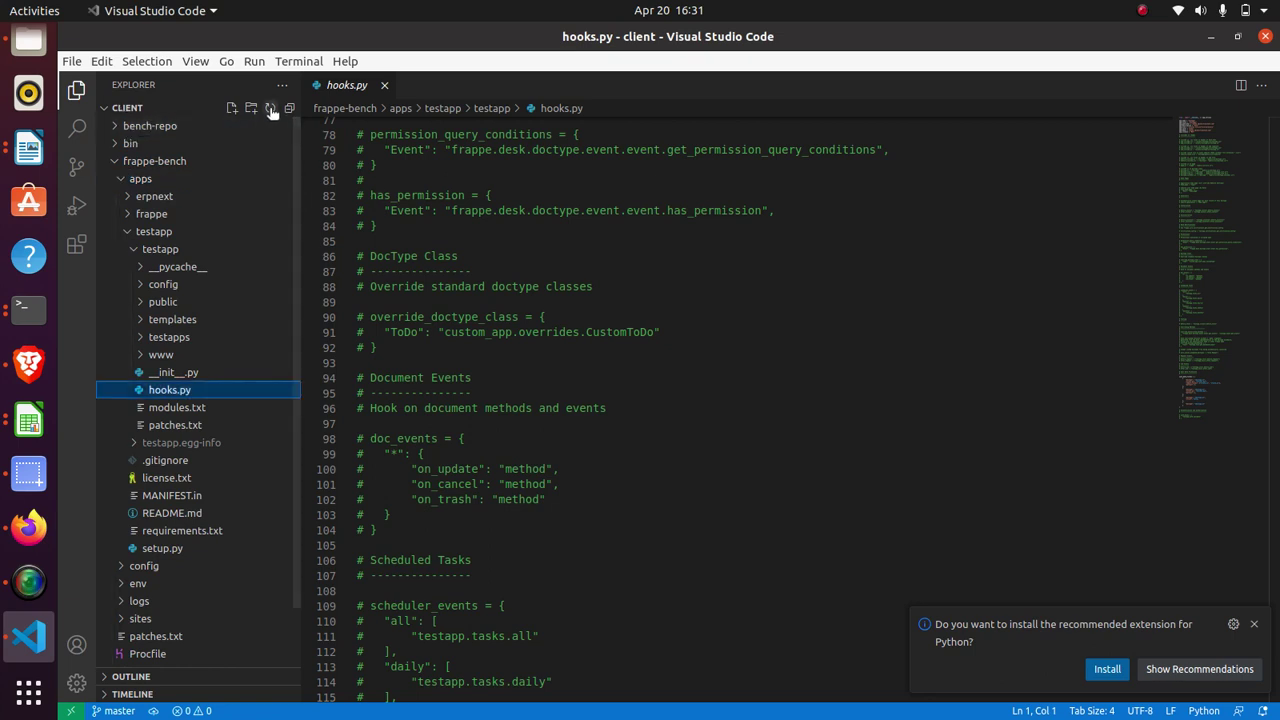
{"action": "left_click", "coordinate": [141, 233]}
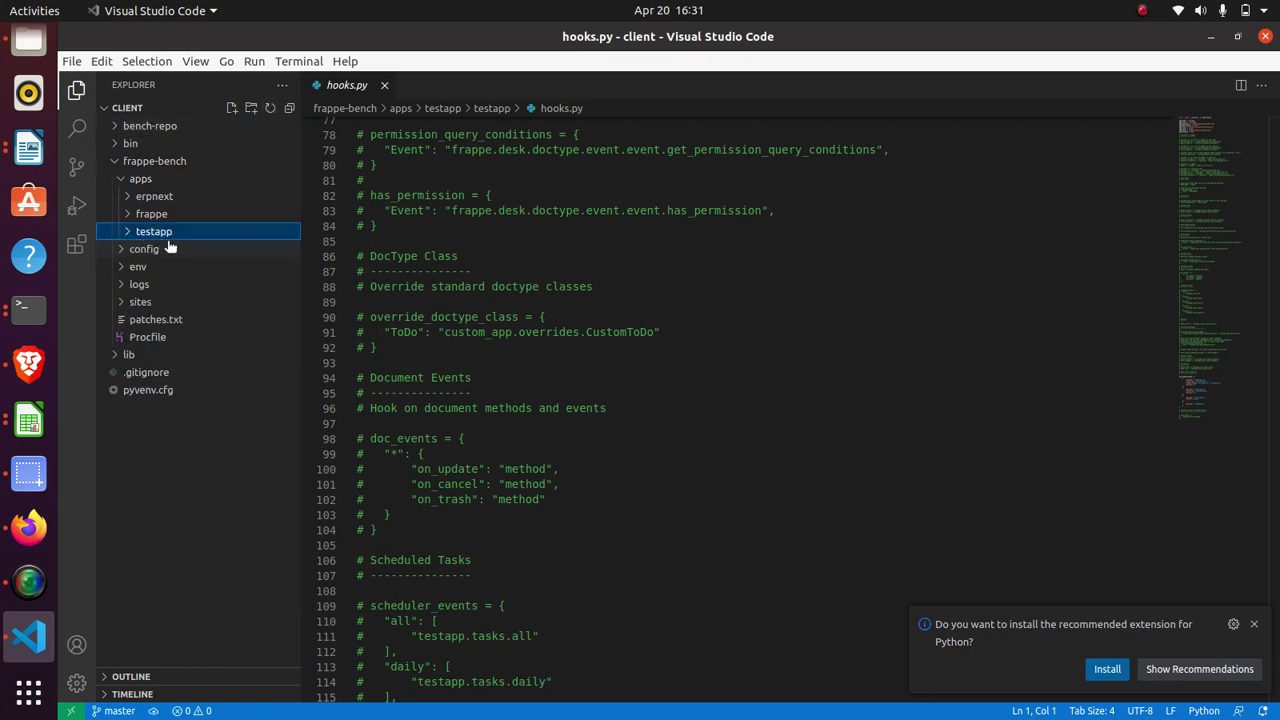
{"action": "left_click", "coordinate": [141, 180]}
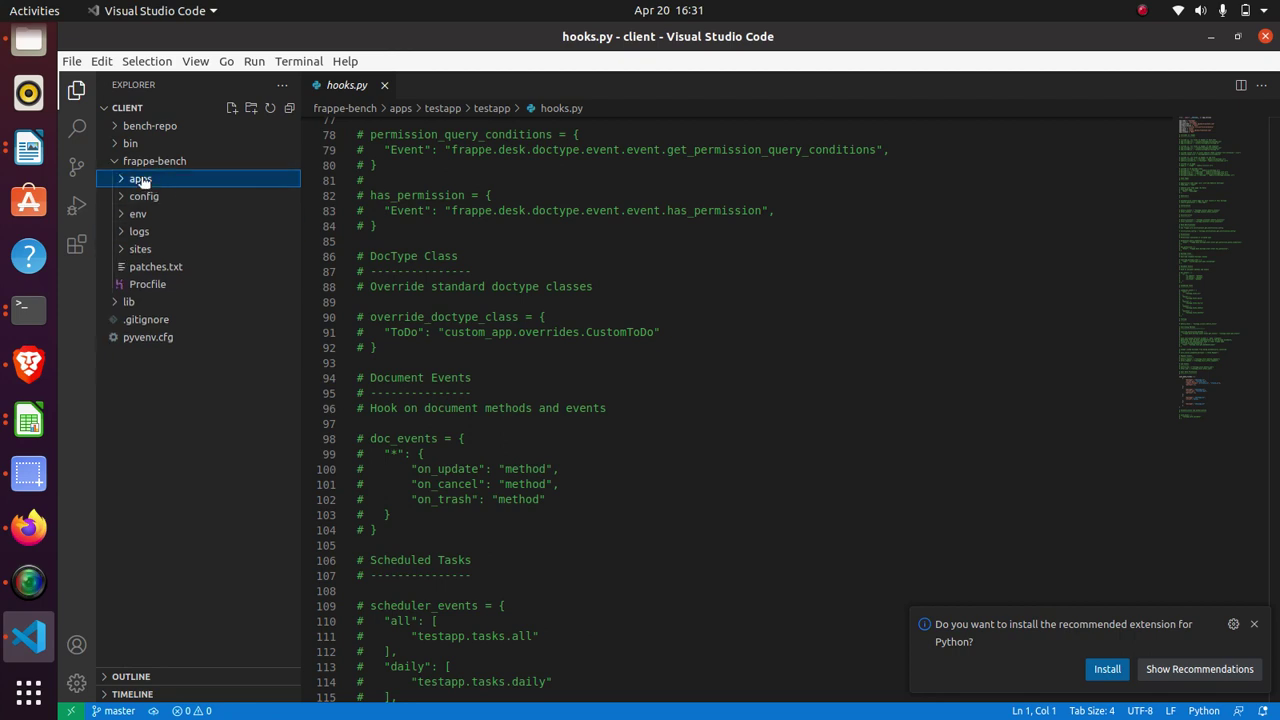
{"action": "left_click", "coordinate": [124, 109]}
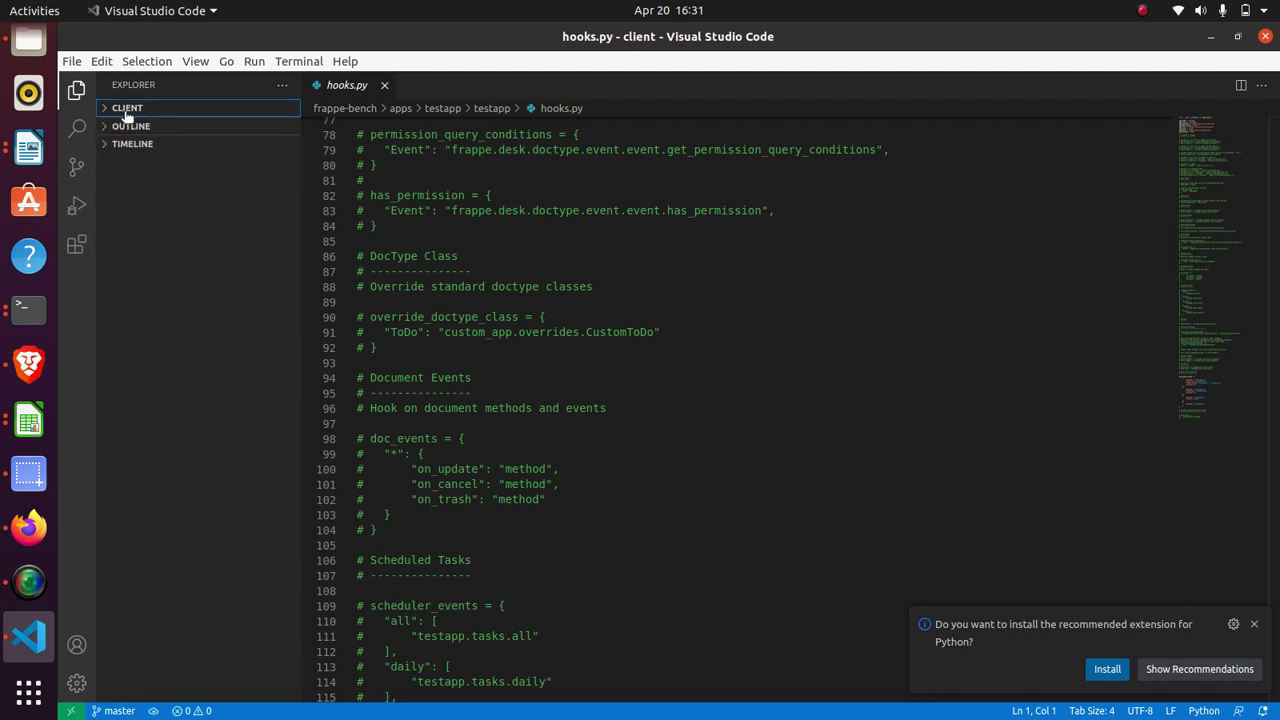
{"action": "left_click", "coordinate": [74, 62]}
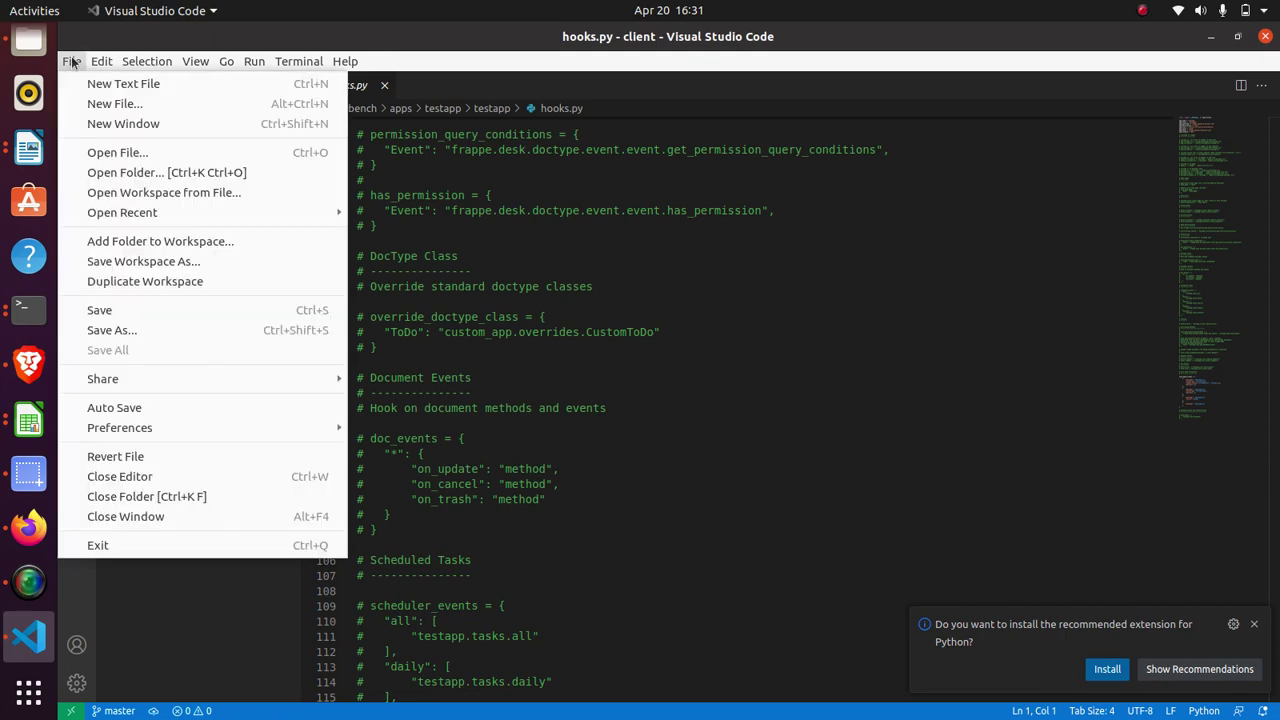
- Browse webapps, clientv14 and bench-repo in the Open File dialog, then cancel it
{"action": "left_click", "coordinate": [112, 152]}
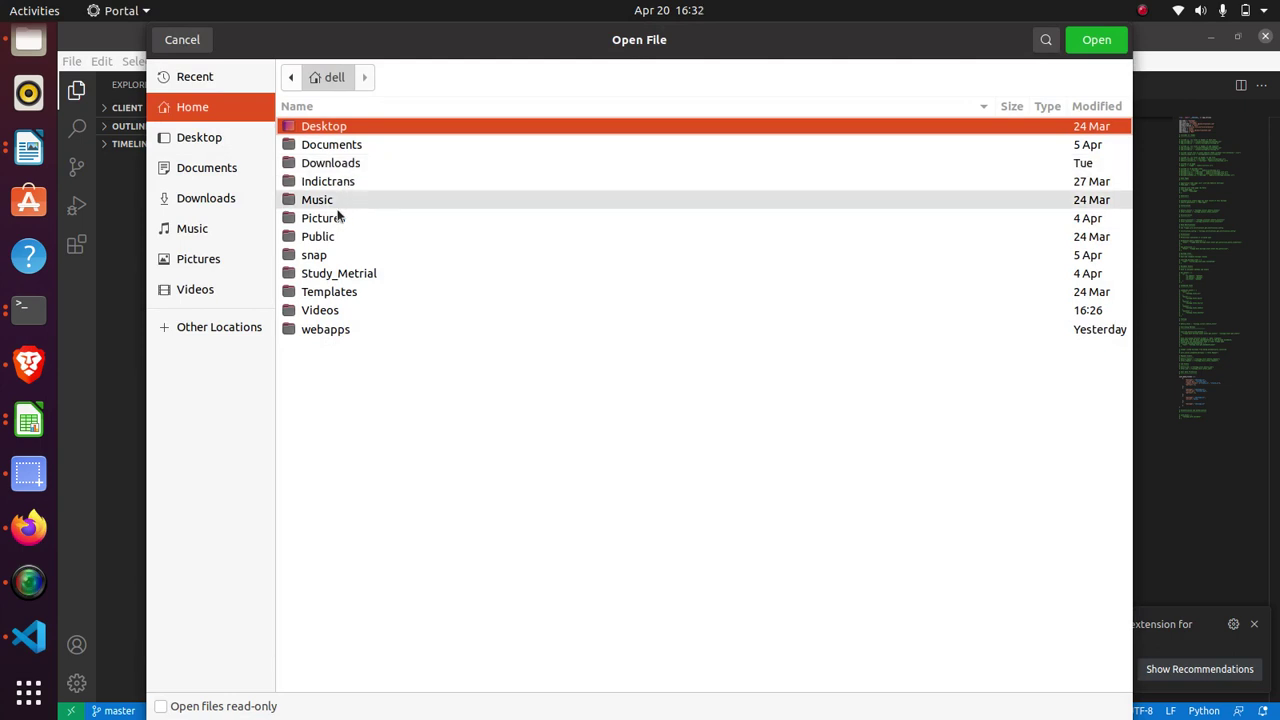
{"action": "double_click", "coordinate": [324, 330]}
{"action": "left_click", "coordinate": [332, 145]}
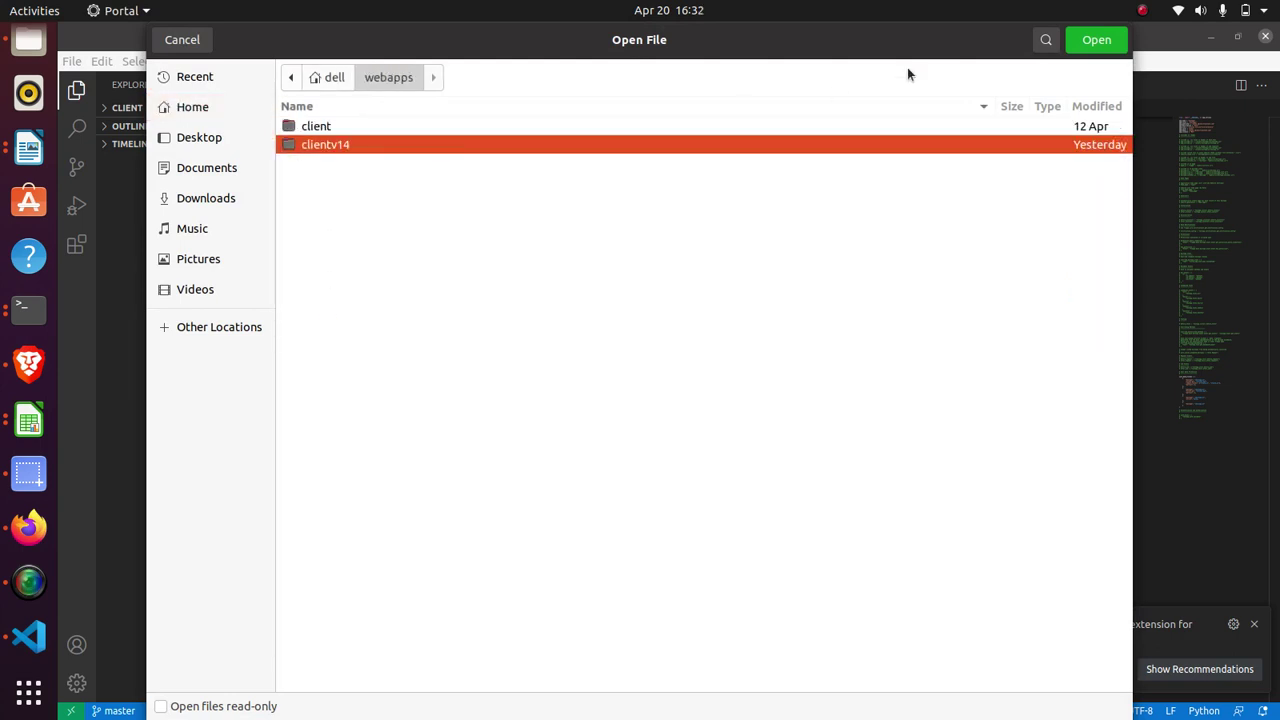
{"action": "left_click", "coordinate": [1094, 40]}
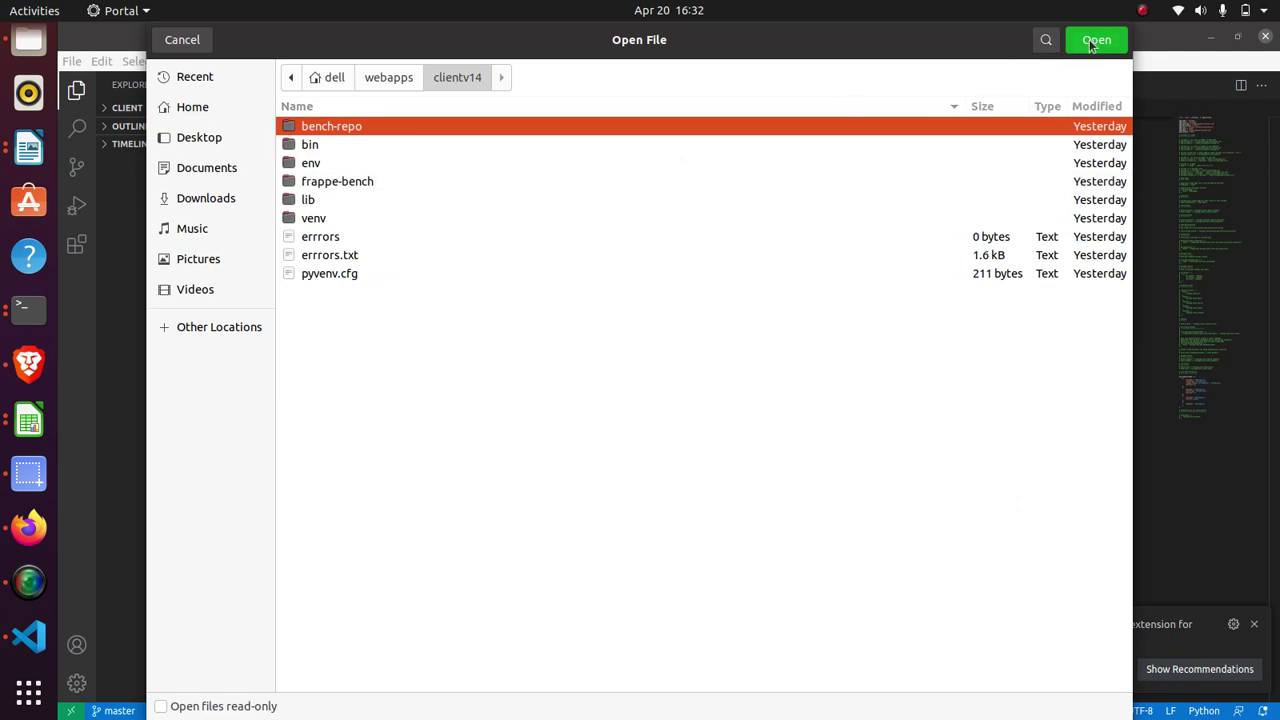
{"action": "left_click", "coordinate": [1094, 46]}
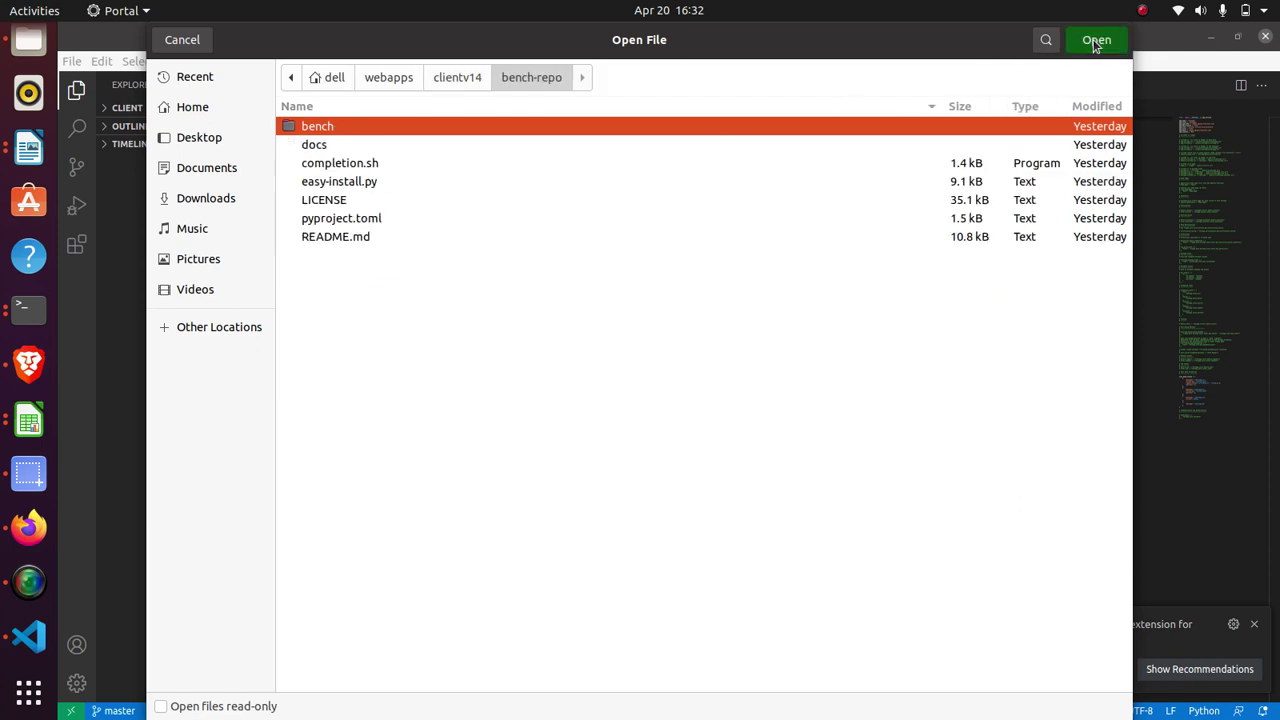
{"action": "left_click", "coordinate": [460, 80]}
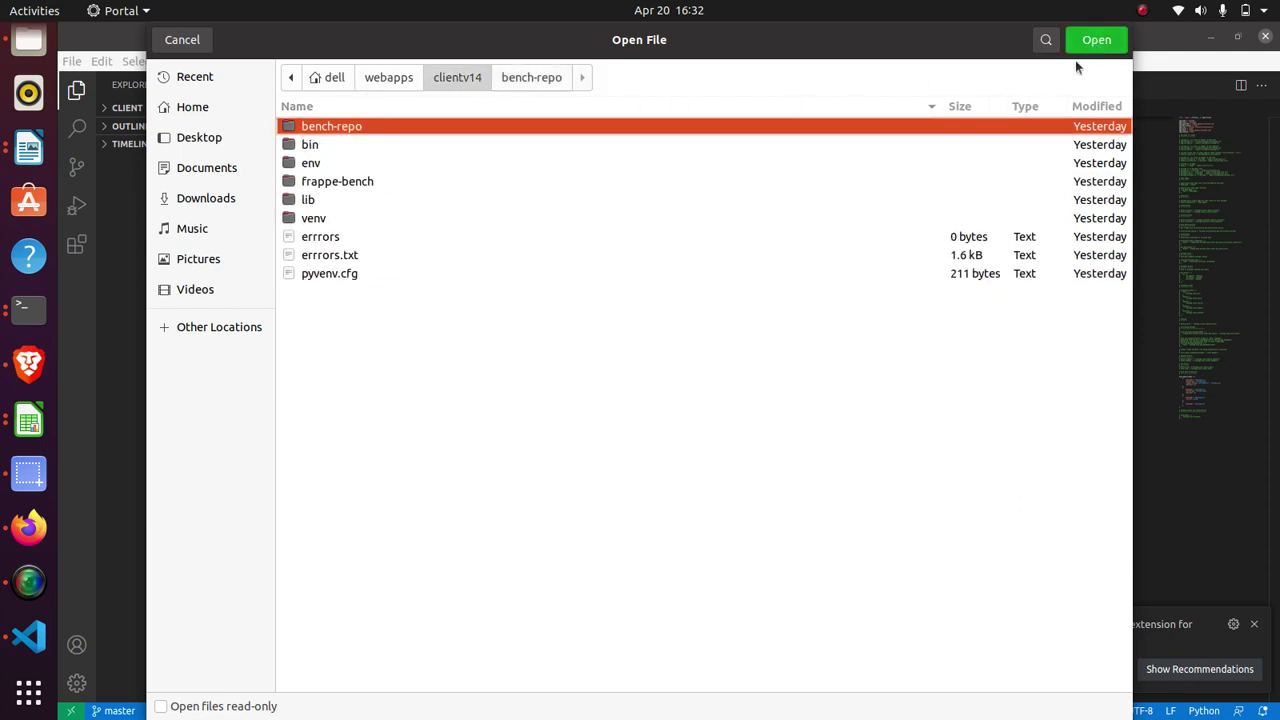
{"action": "left_click", "coordinate": [1096, 43]}
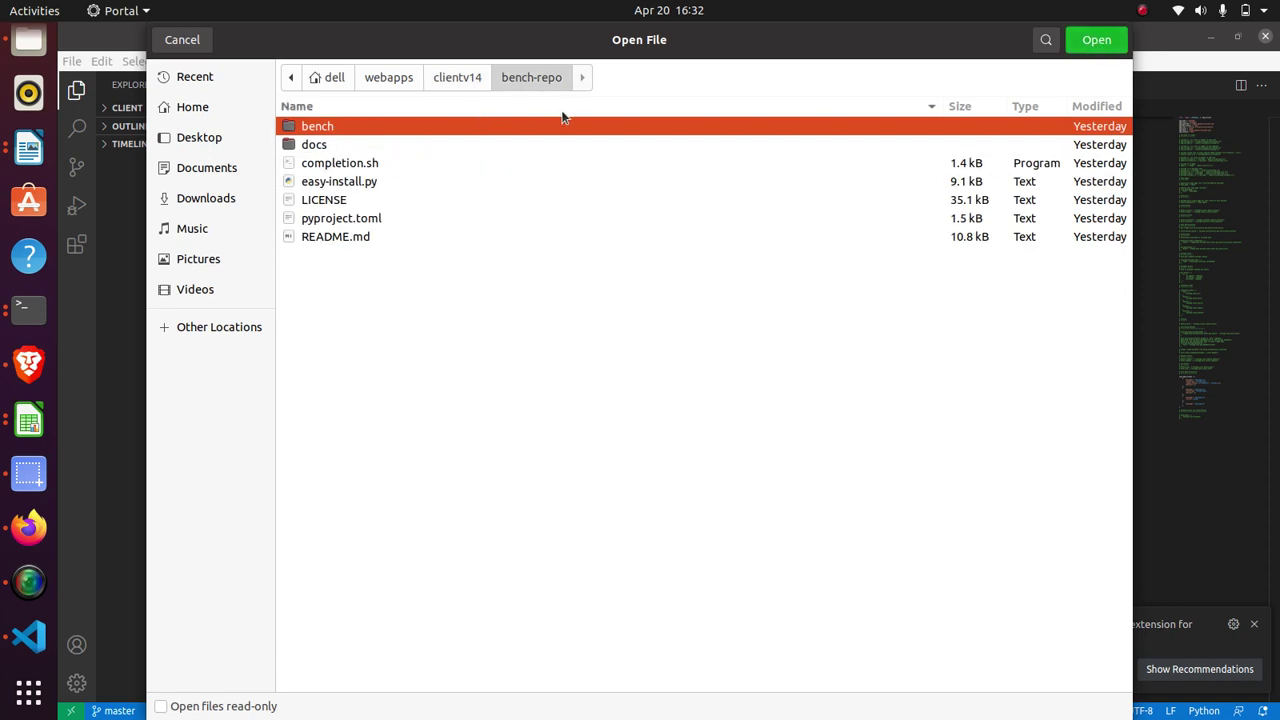
{"action": "left_click", "coordinate": [183, 40]}
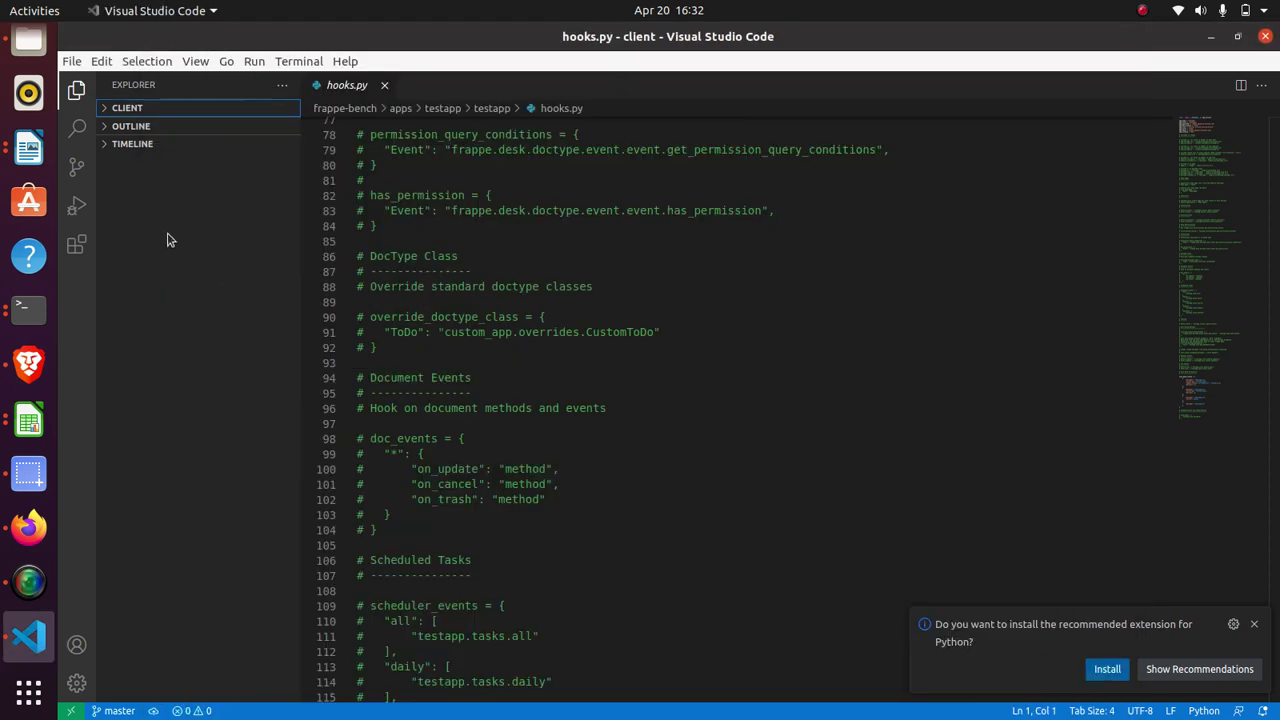
- Close hooks.py and open the clientv14 folder as the workspace via File > Open Folder
{"action": "scroll", "coordinate": [325, 253], "scroll_direction": "up", "scroll_amount": 1}
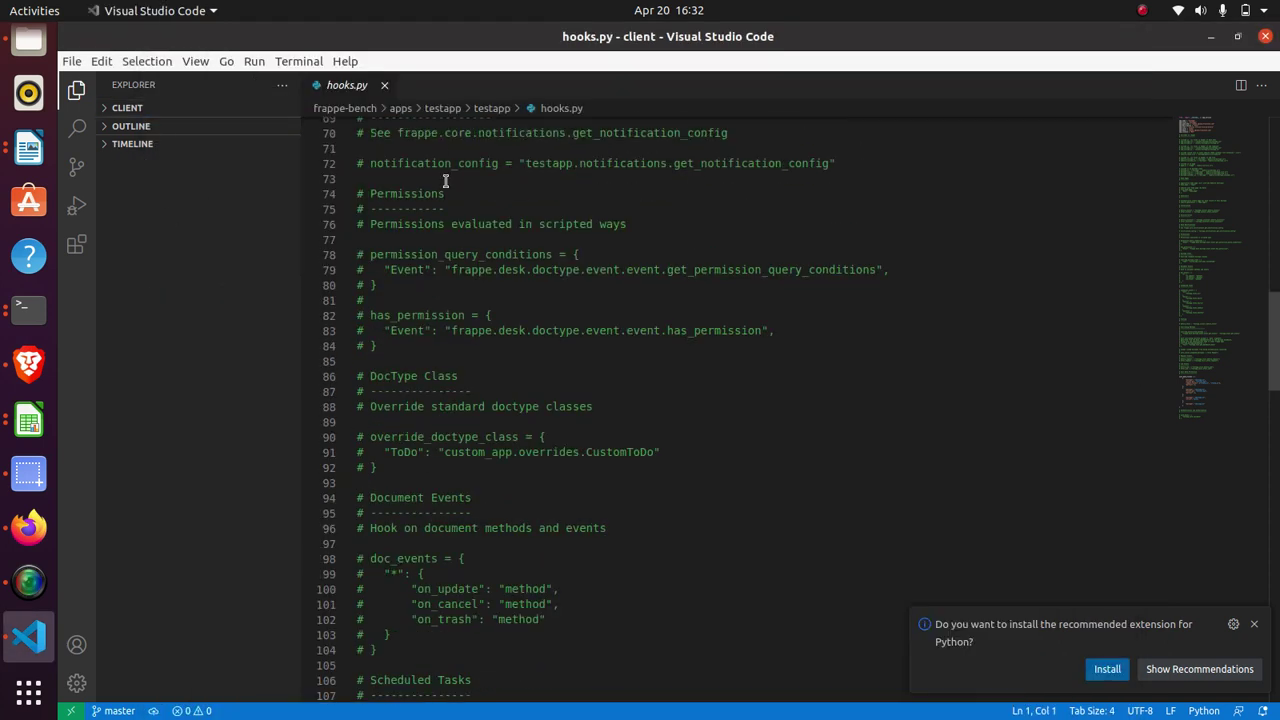
{"action": "left_click", "coordinate": [384, 85]}
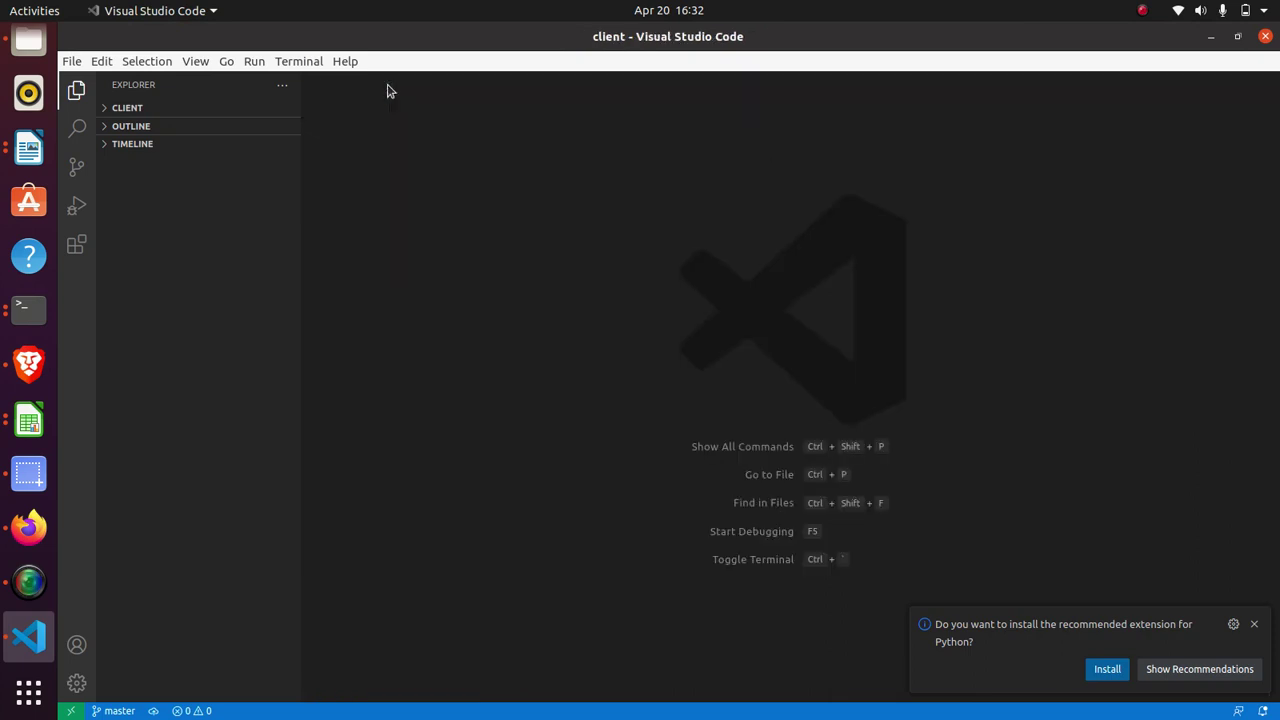
{"action": "left_click", "coordinate": [70, 60]}
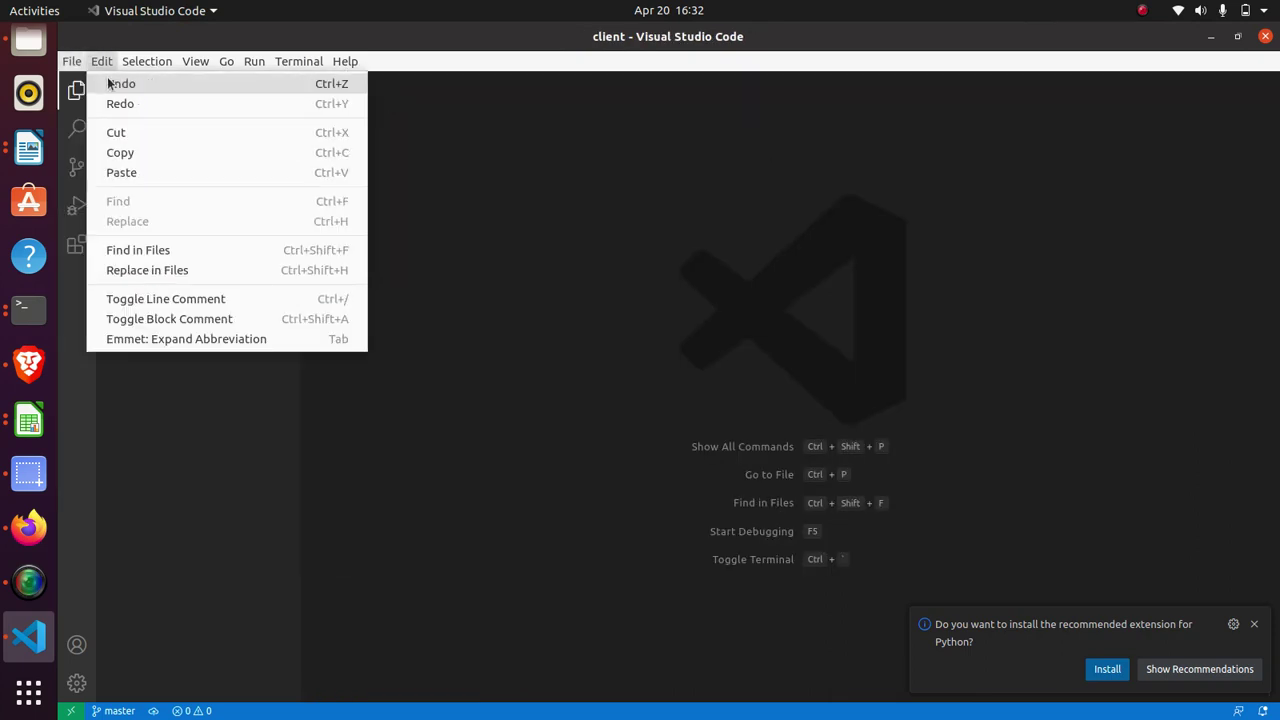
{"action": "mouse_move", "coordinate": [72, 61]}
{"action": "left_click", "coordinate": [123, 171]}
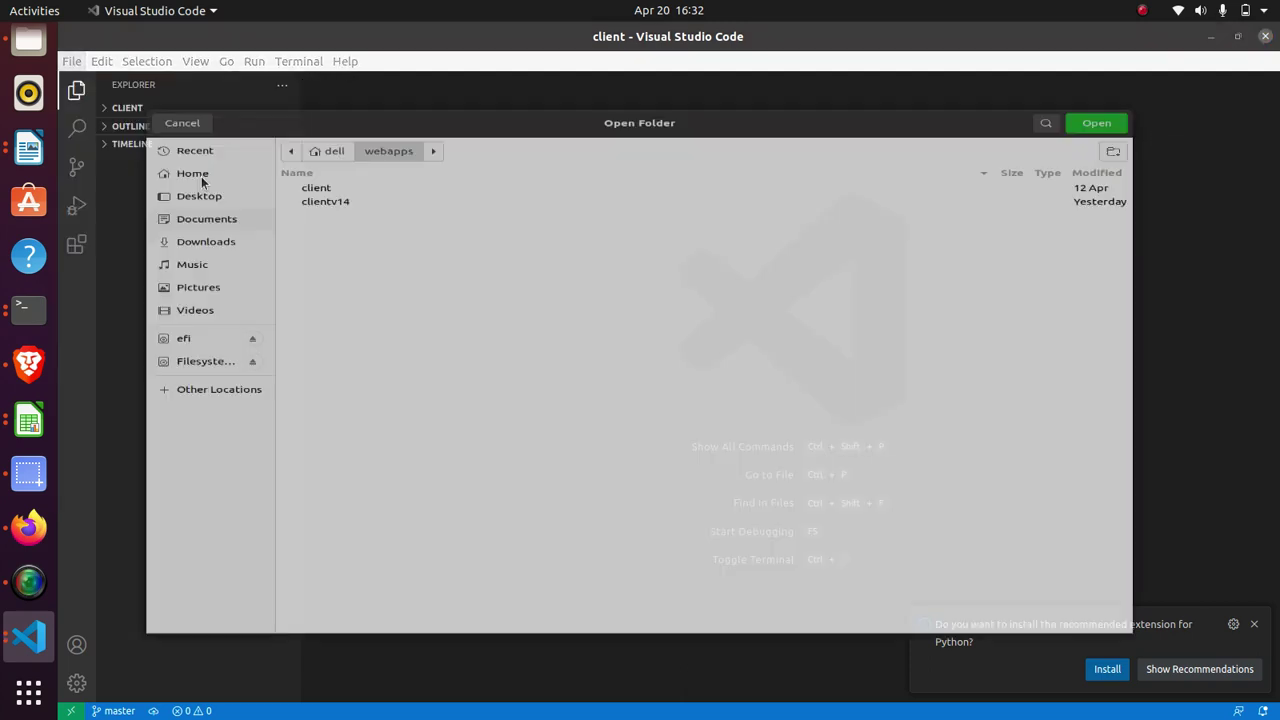
{"action": "left_click", "coordinate": [325, 145]}
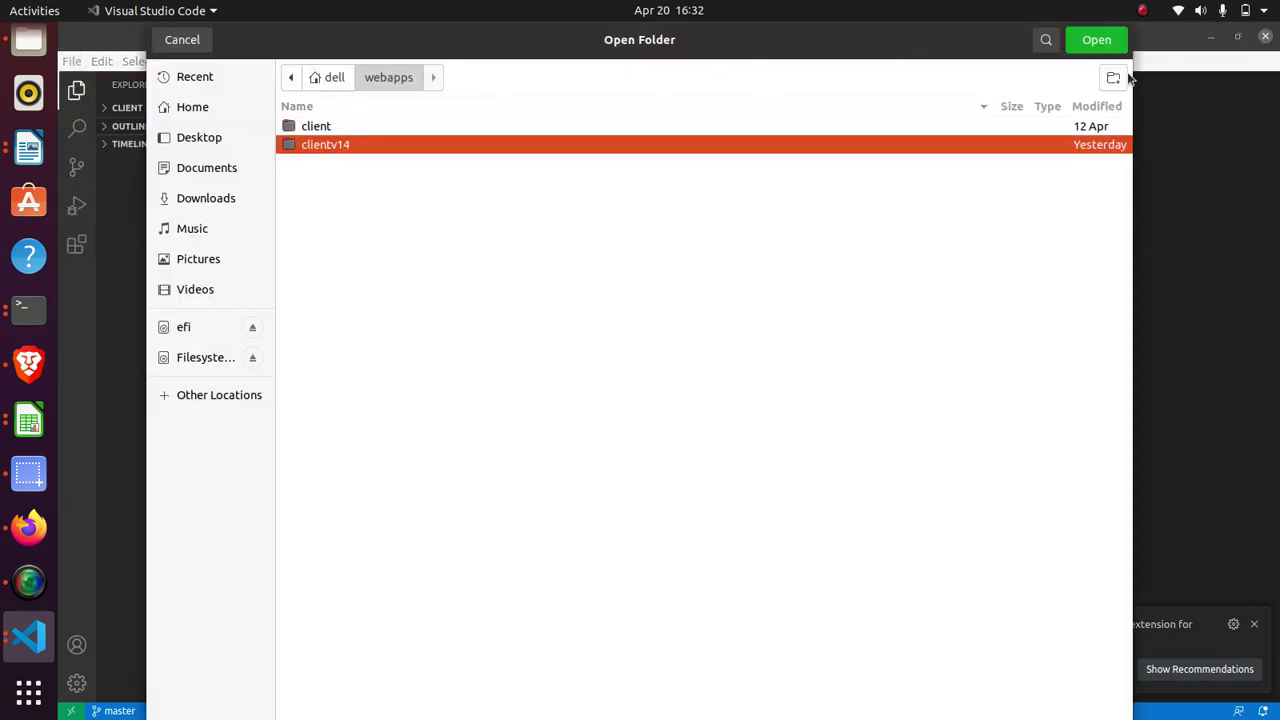
{"action": "left_click", "coordinate": [1097, 40]}
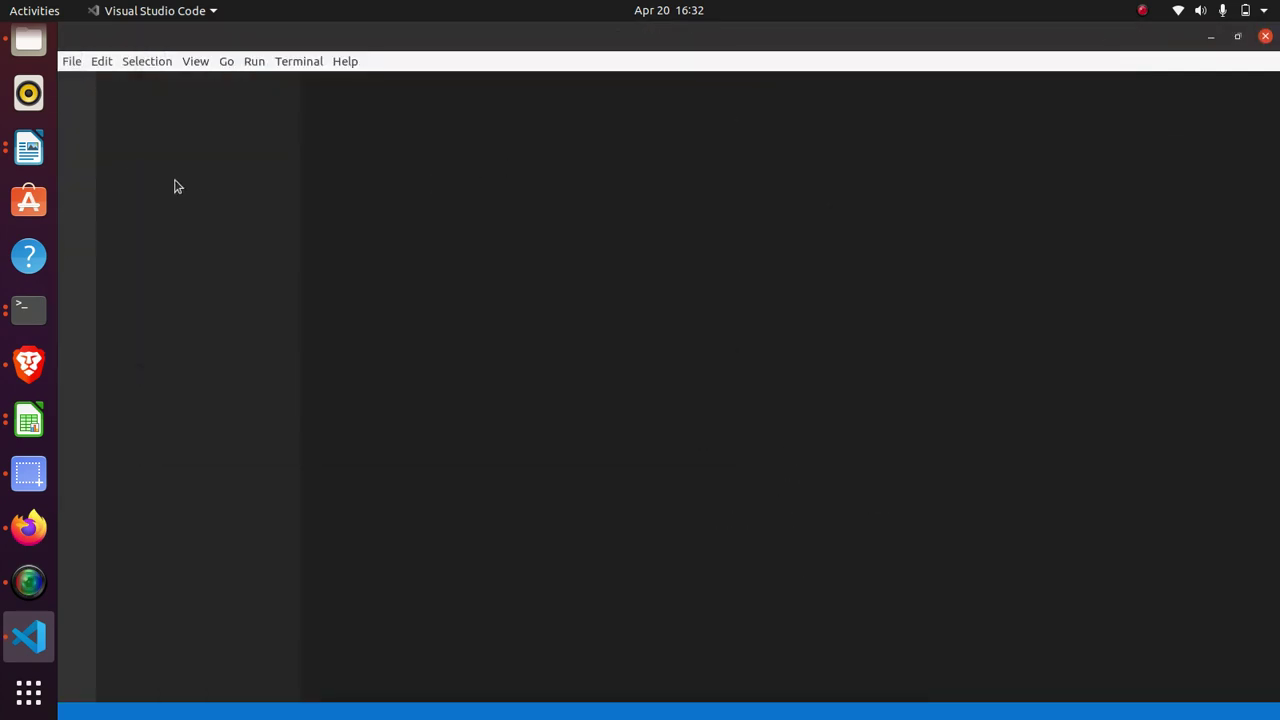
- Expand frappe-bench, apps and the ashok app folder to list its files
{"action": "left_click", "coordinate": [146, 130]}
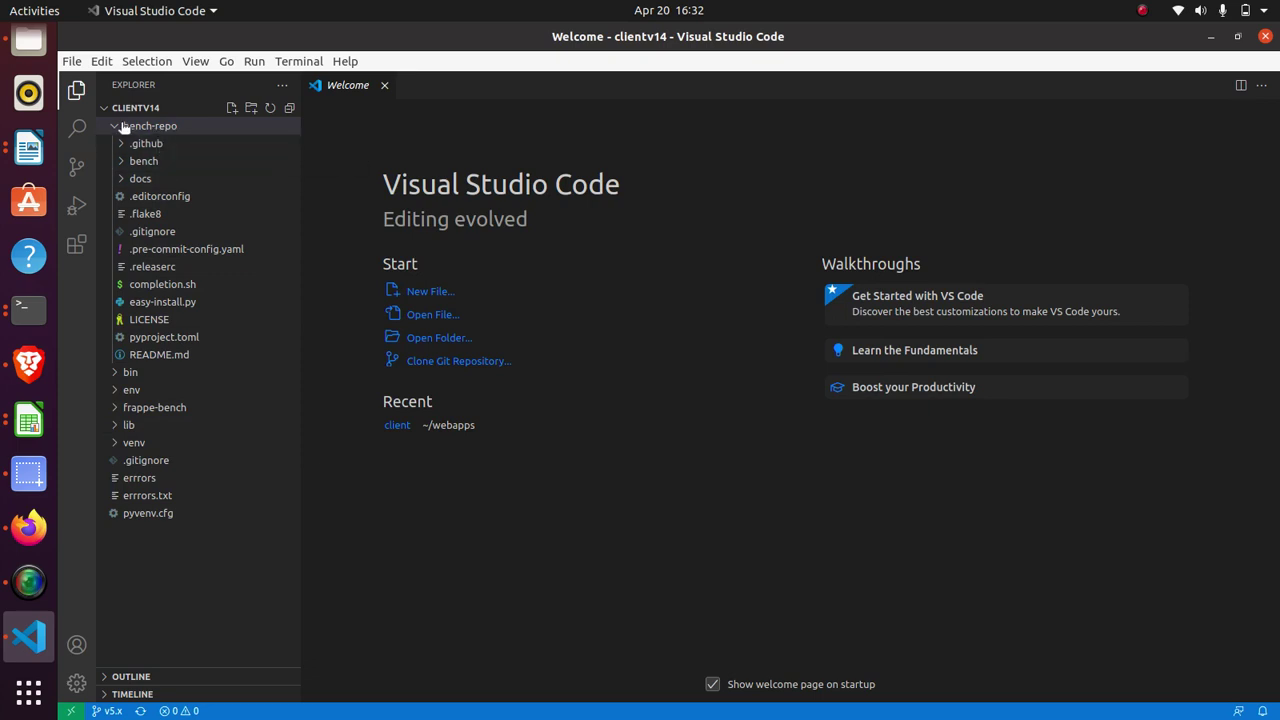
{"action": "left_click", "coordinate": [160, 128]}
{"action": "left_click", "coordinate": [160, 178]}
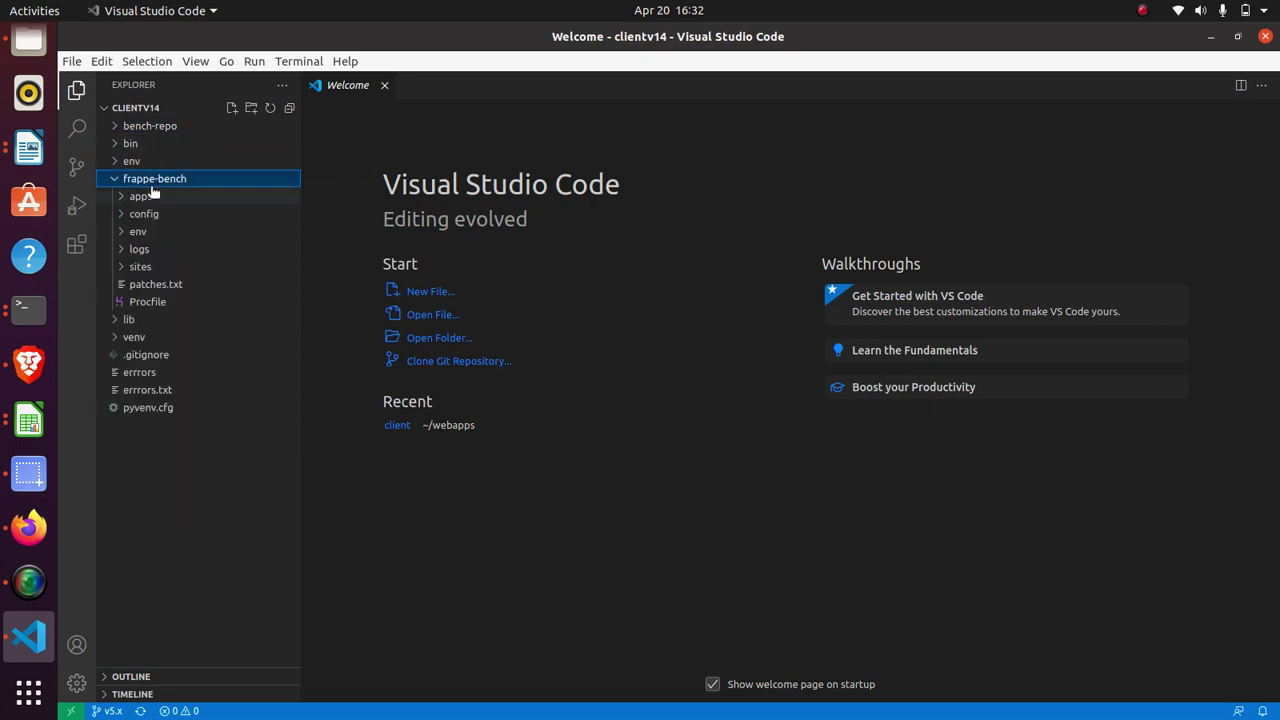
{"action": "left_click", "coordinate": [150, 196]}
{"action": "left_click", "coordinate": [150, 214]}
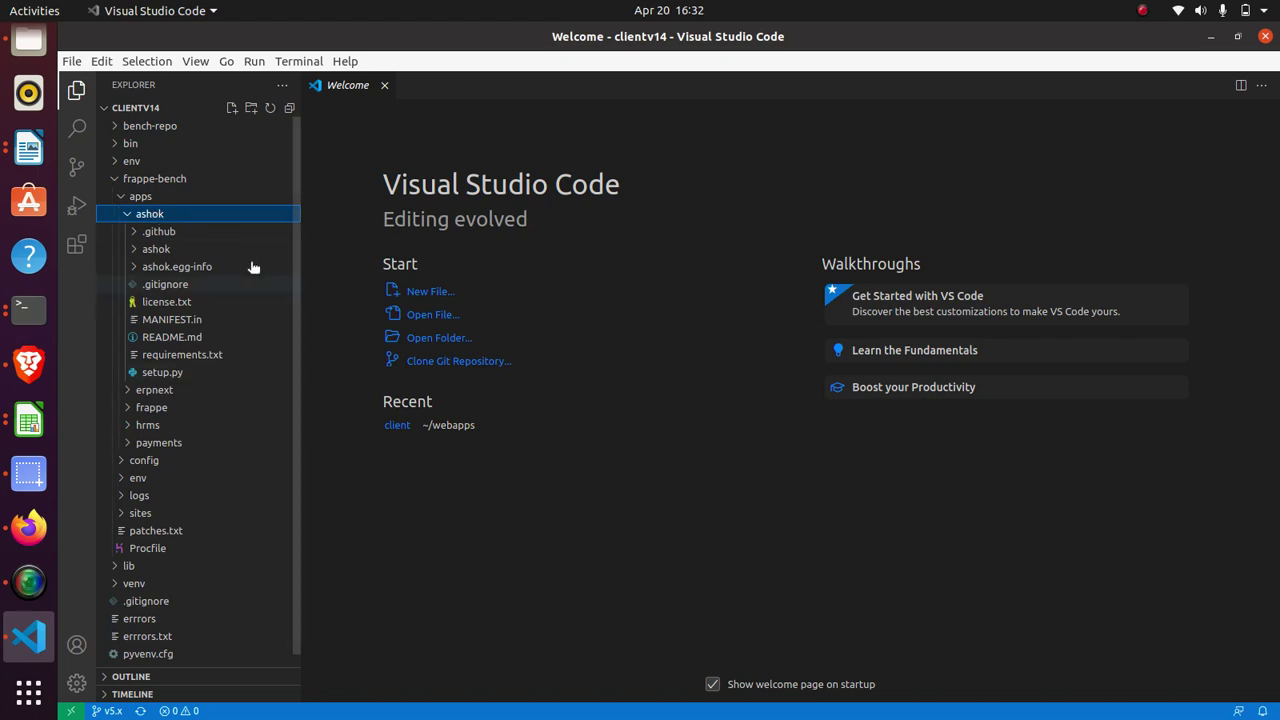
{"action": "scroll", "coordinate": [184, 290], "scroll_direction": "down", "scroll_amount": 1}
{"action": "scroll", "coordinate": [184, 292], "scroll_direction": "up", "scroll_amount": 1}
- Switch to Brave and bring the cheatsheet's Development commands, including bench new-app, into view
{"action": "left_click", "coordinate": [29, 365]}
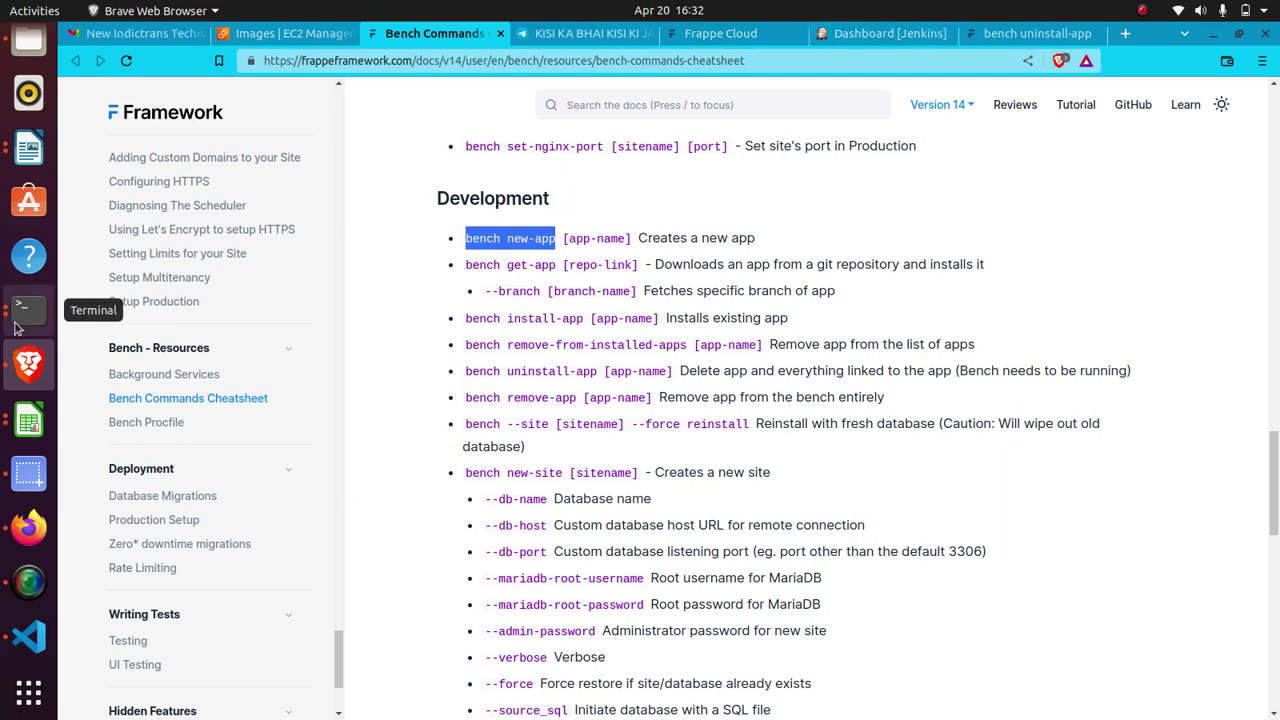
{"action": "scroll", "coordinate": [560, 360], "scroll_direction": "up", "scroll_amount": 2}
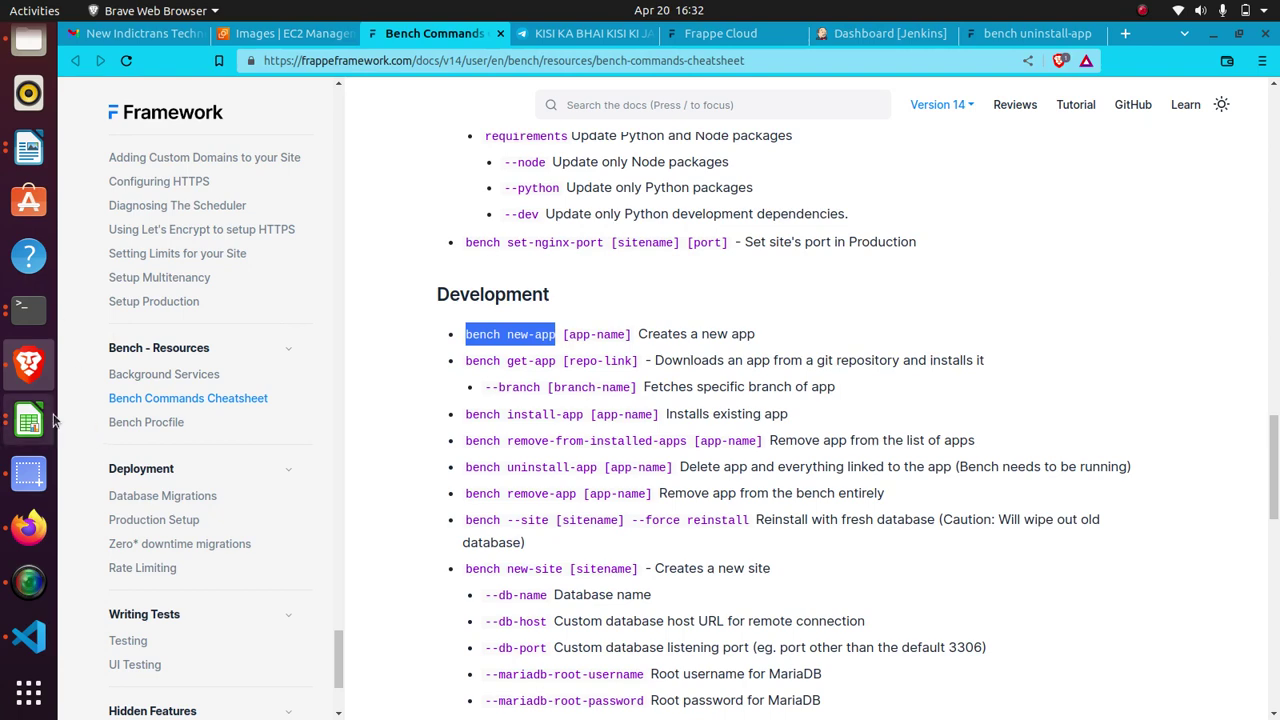
- Switch to Firefox, search 'doc' in the ERPNext awesome bar, and open the DocType List
{"action": "left_click", "coordinate": [30, 528]}
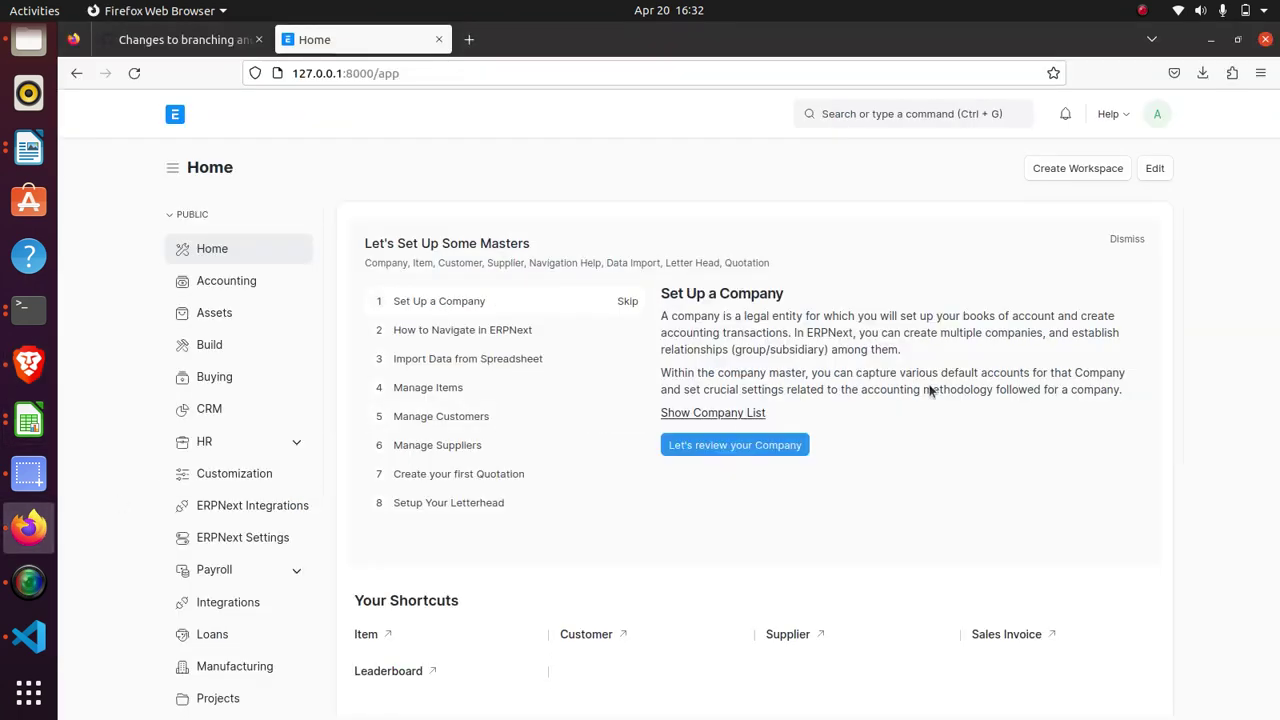
{"action": "left_click", "coordinate": [1157, 116]}
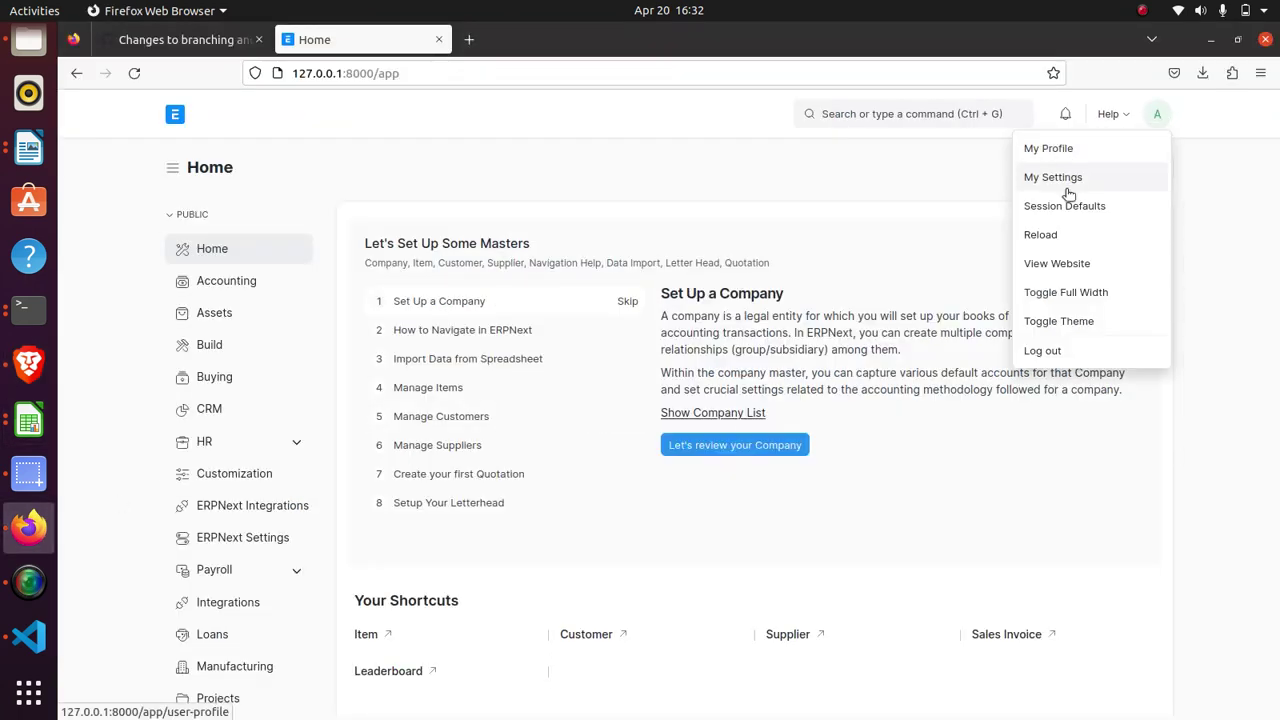
{"action": "left_click", "coordinate": [855, 115]}
{"action": "type", "text": "do"}
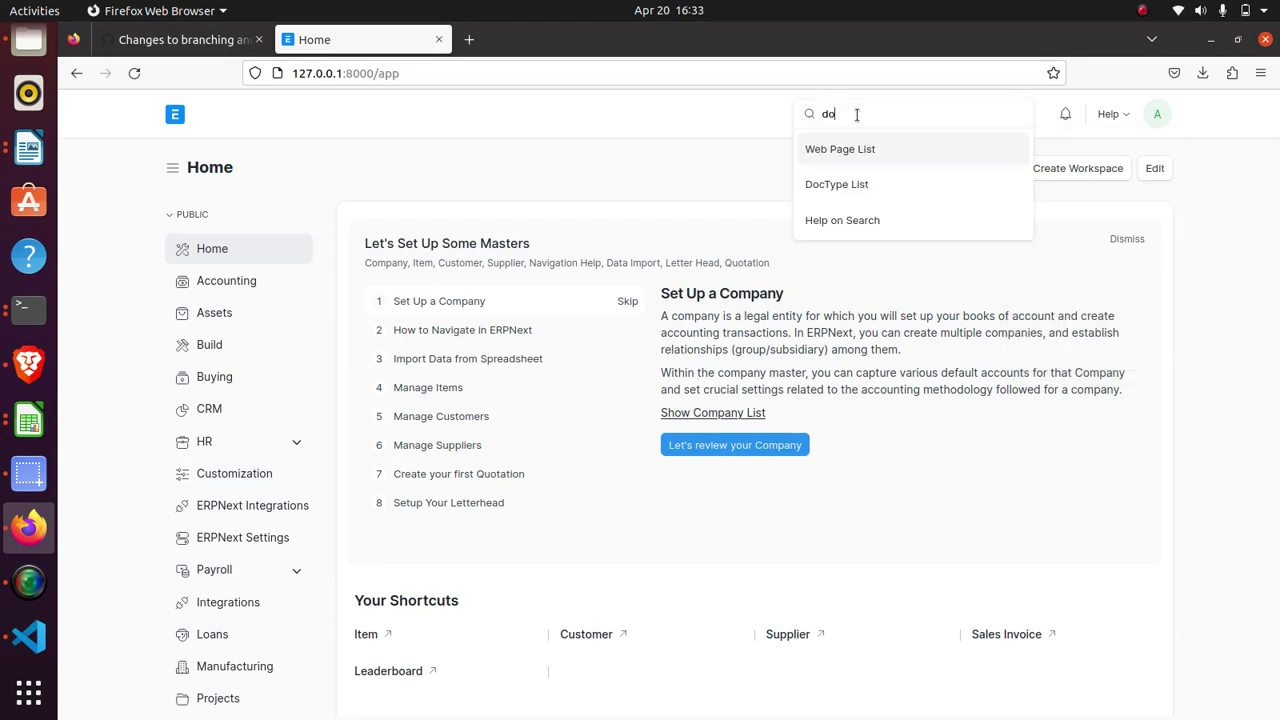
{"action": "type", "text": "ck"}
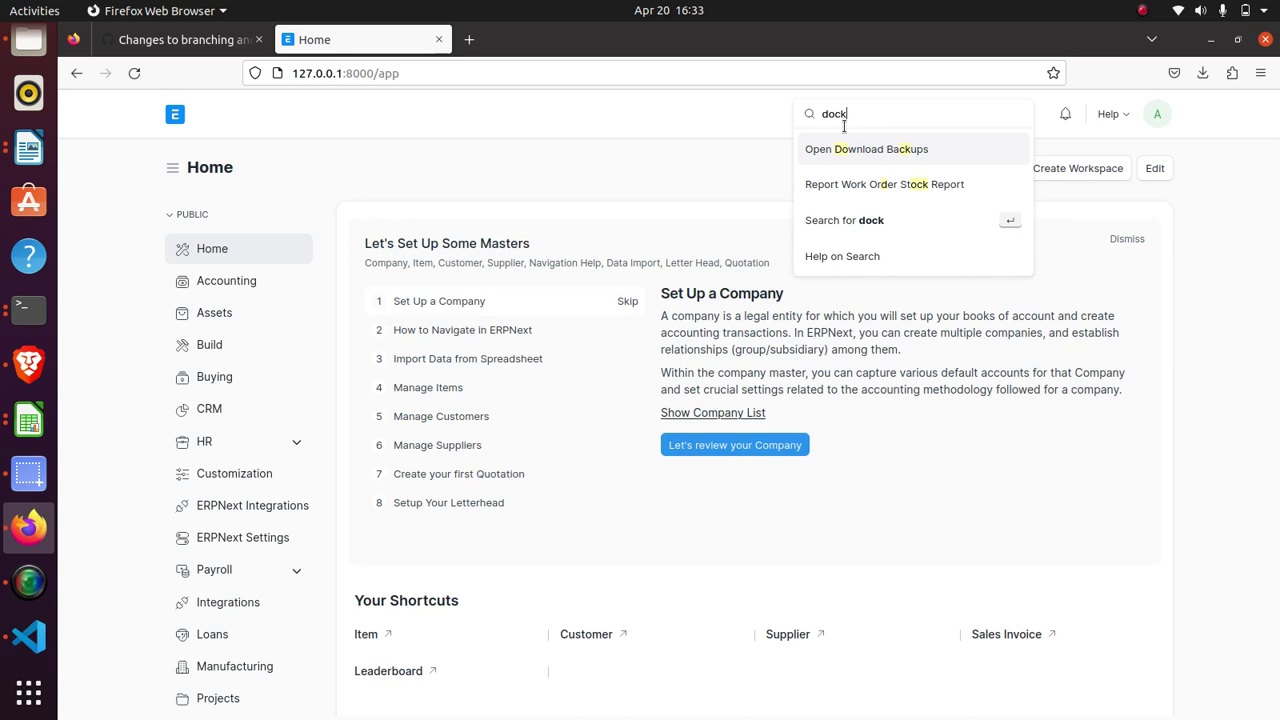
{"action": "key", "text": "BackSpace"}
{"action": "left_click", "coordinate": [836, 149]}
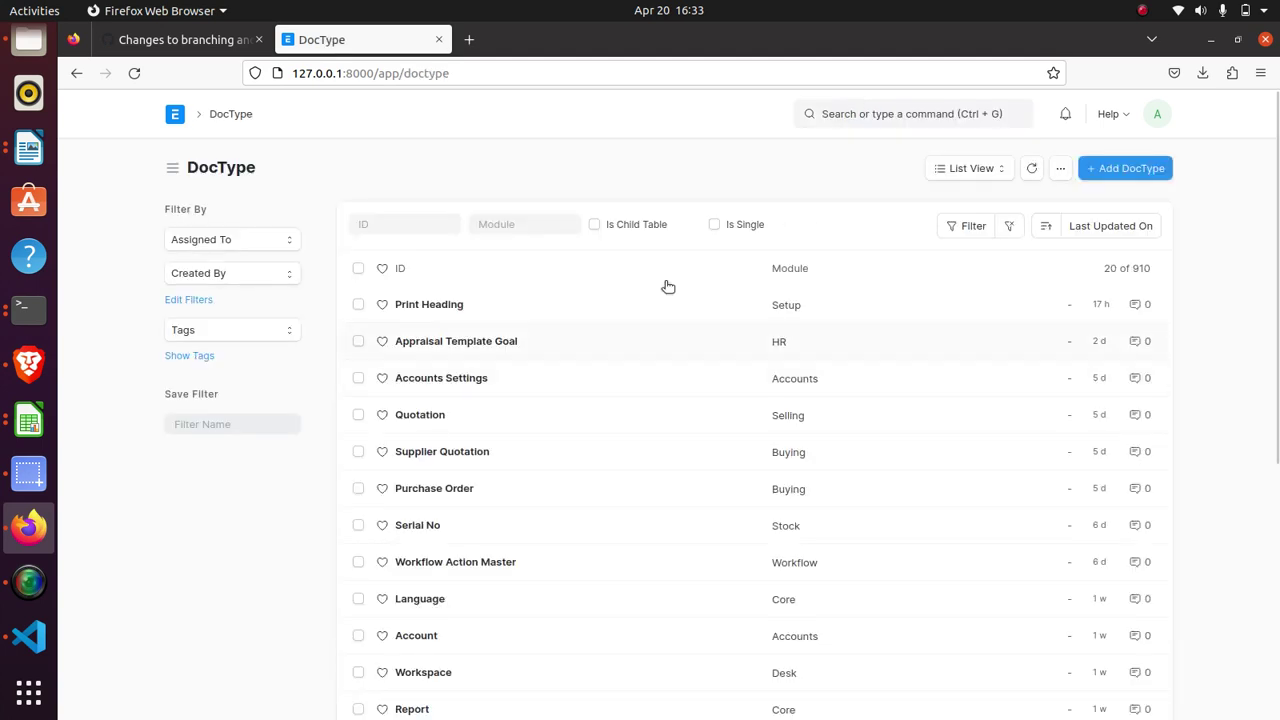
- Start a new DocType named onetwo and set its Module to ashok
{"action": "left_click", "coordinate": [1108, 172]}
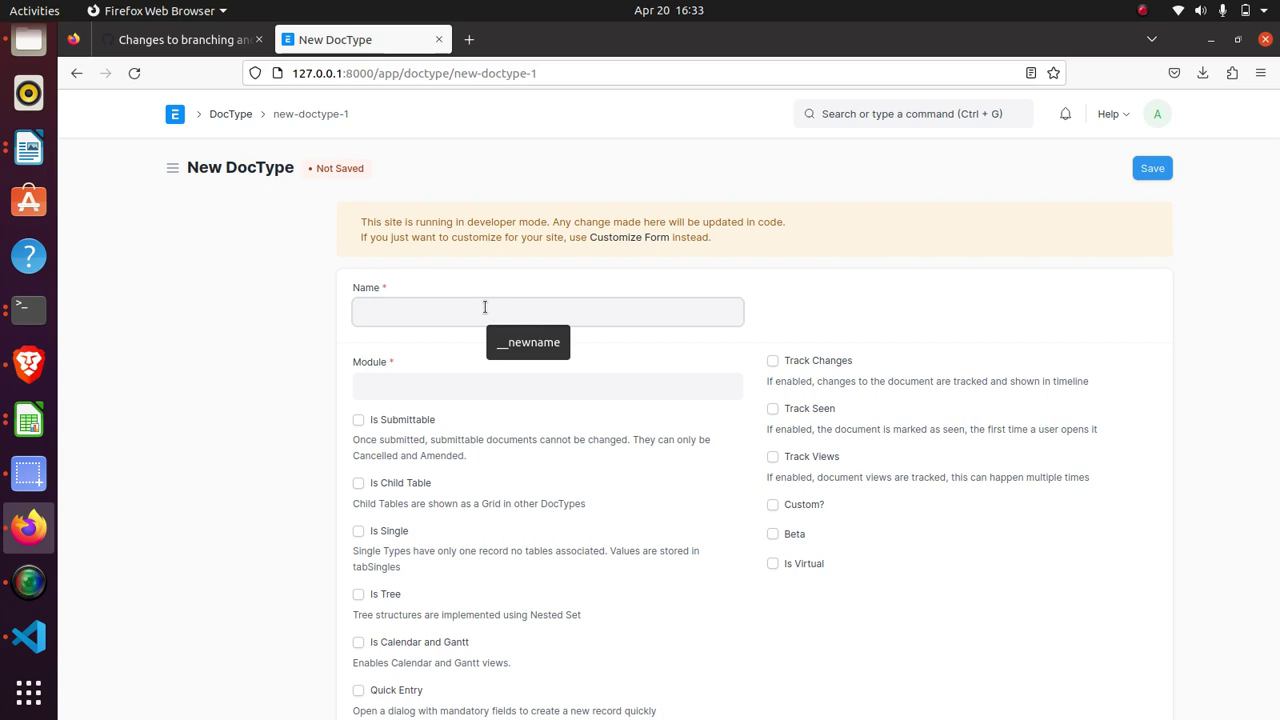
{"action": "type", "text": "onetwo"}
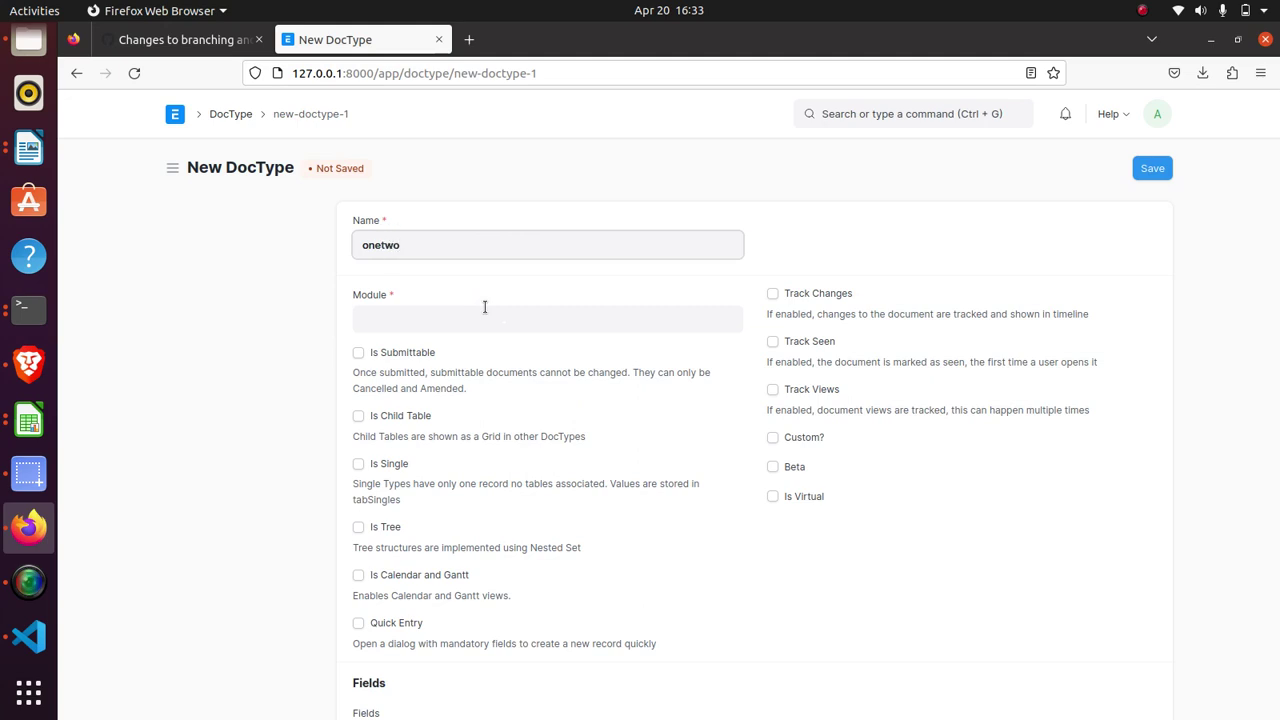
{"action": "left_click", "coordinate": [393, 318]}
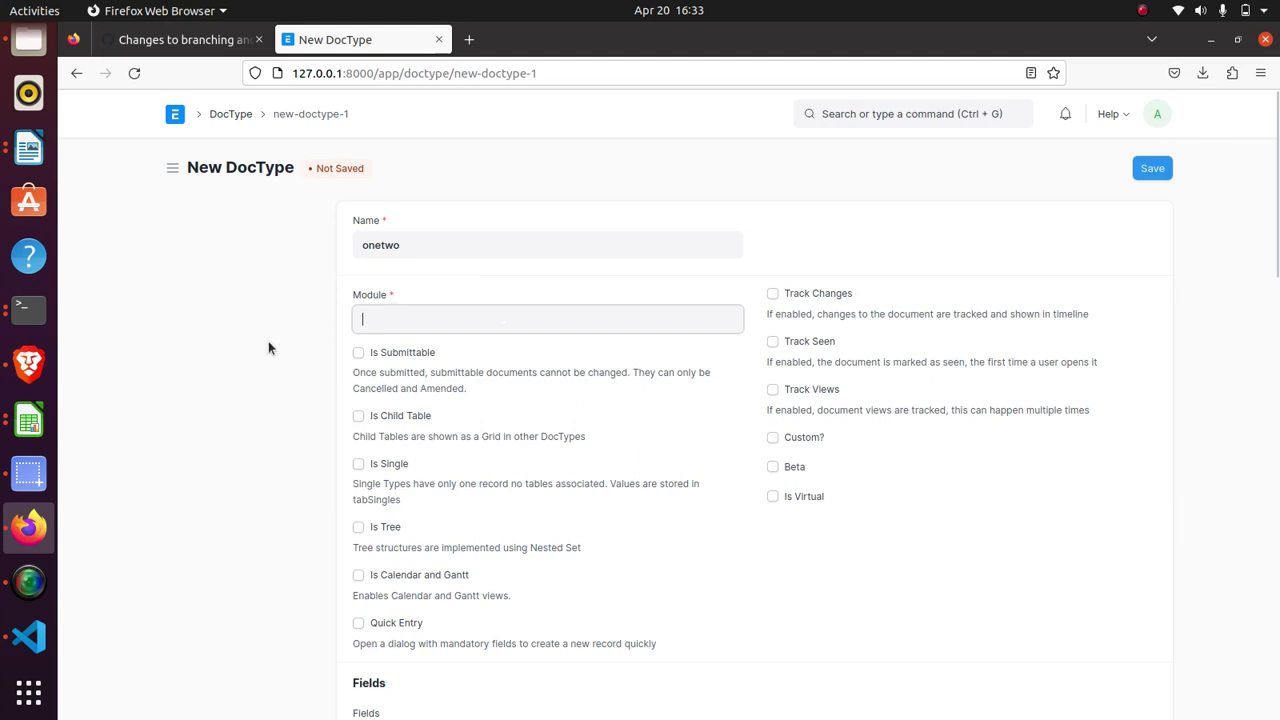
{"action": "left_click", "coordinate": [263, 454]}
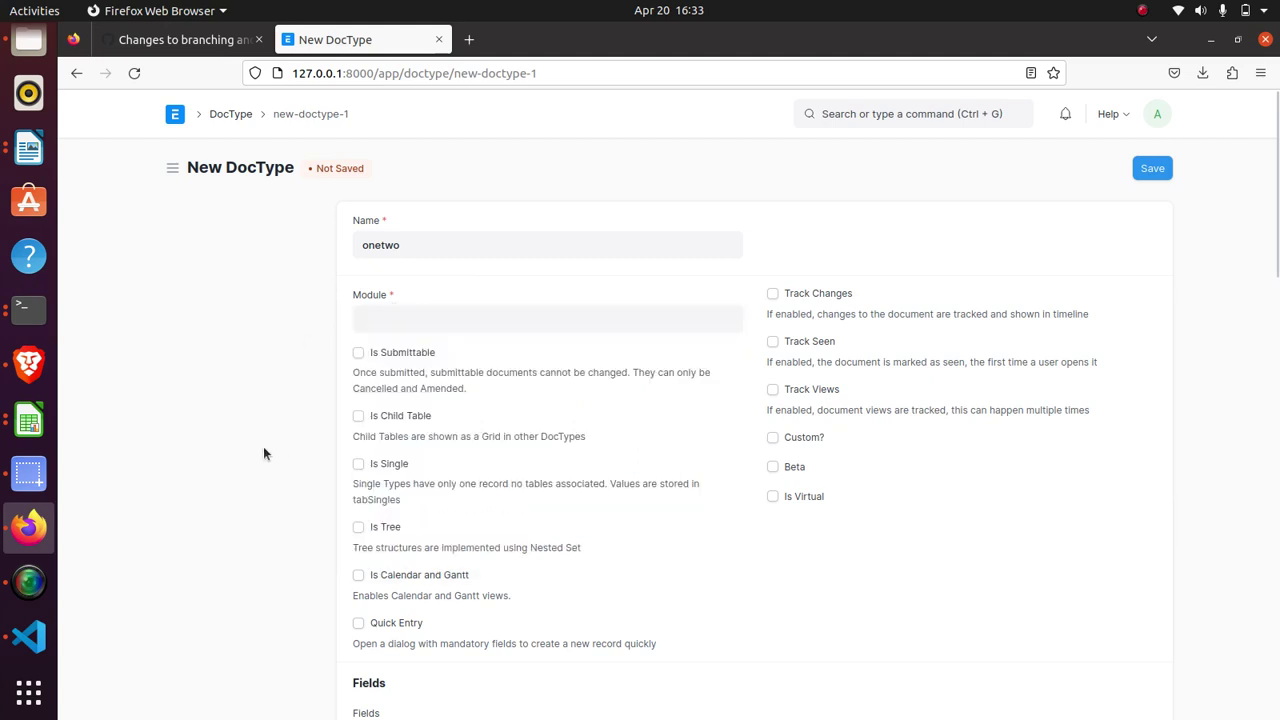
{"action": "left_click", "coordinate": [416, 320]}
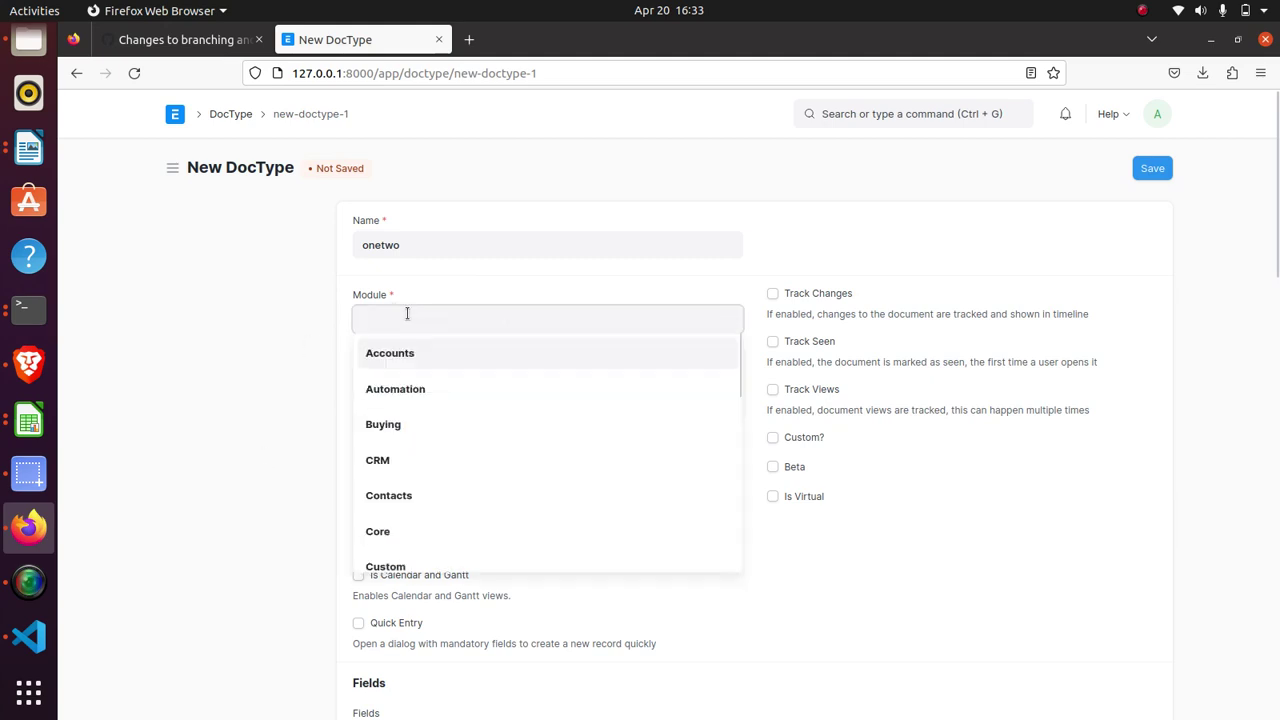
{"action": "type", "text": "ashok"}
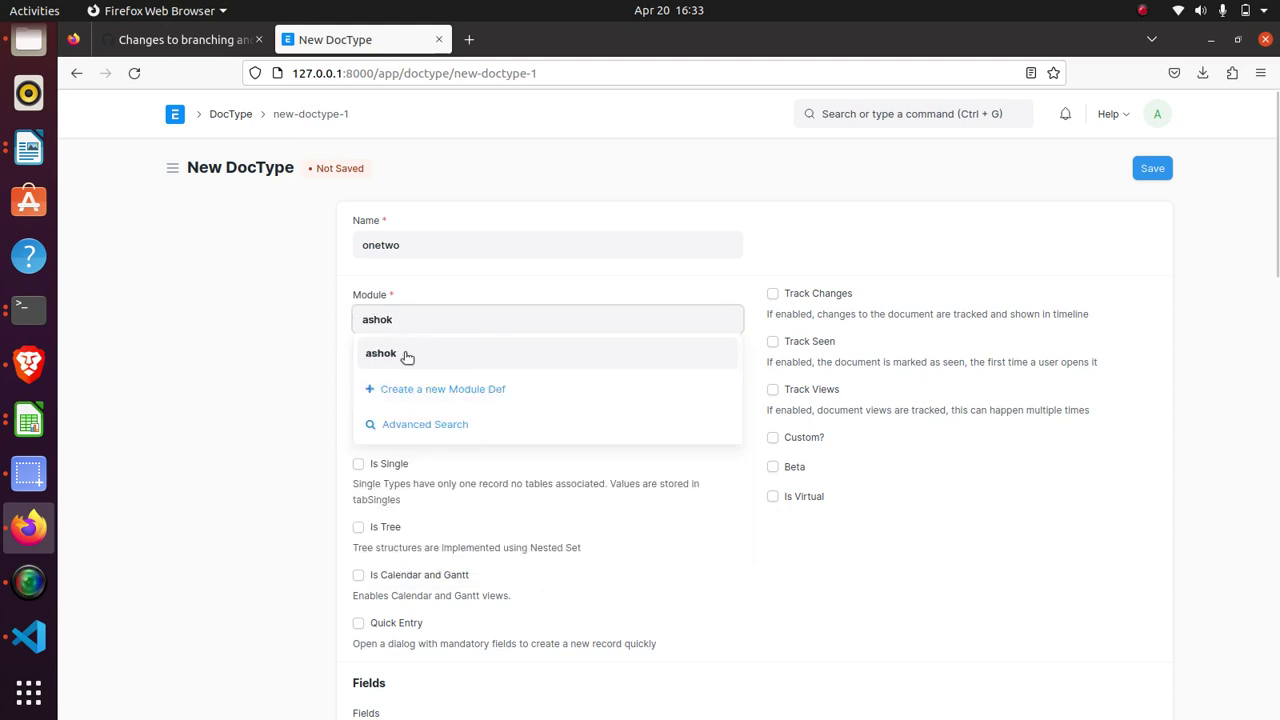
{"action": "left_click", "coordinate": [404, 355]}
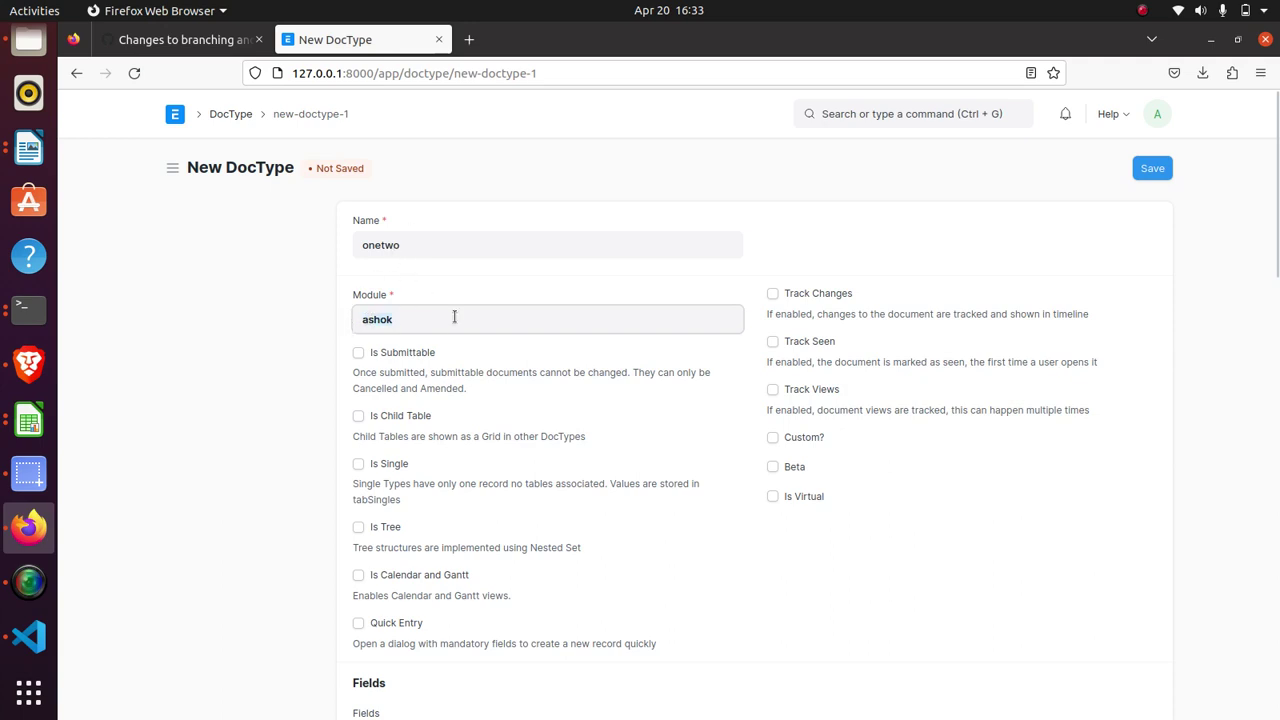
- Add a 'first name' field row to onetwo, save the DocType, and return to VS Code
{"action": "scroll", "coordinate": [420, 380], "scroll_direction": "down", "scroll_amount": 5}
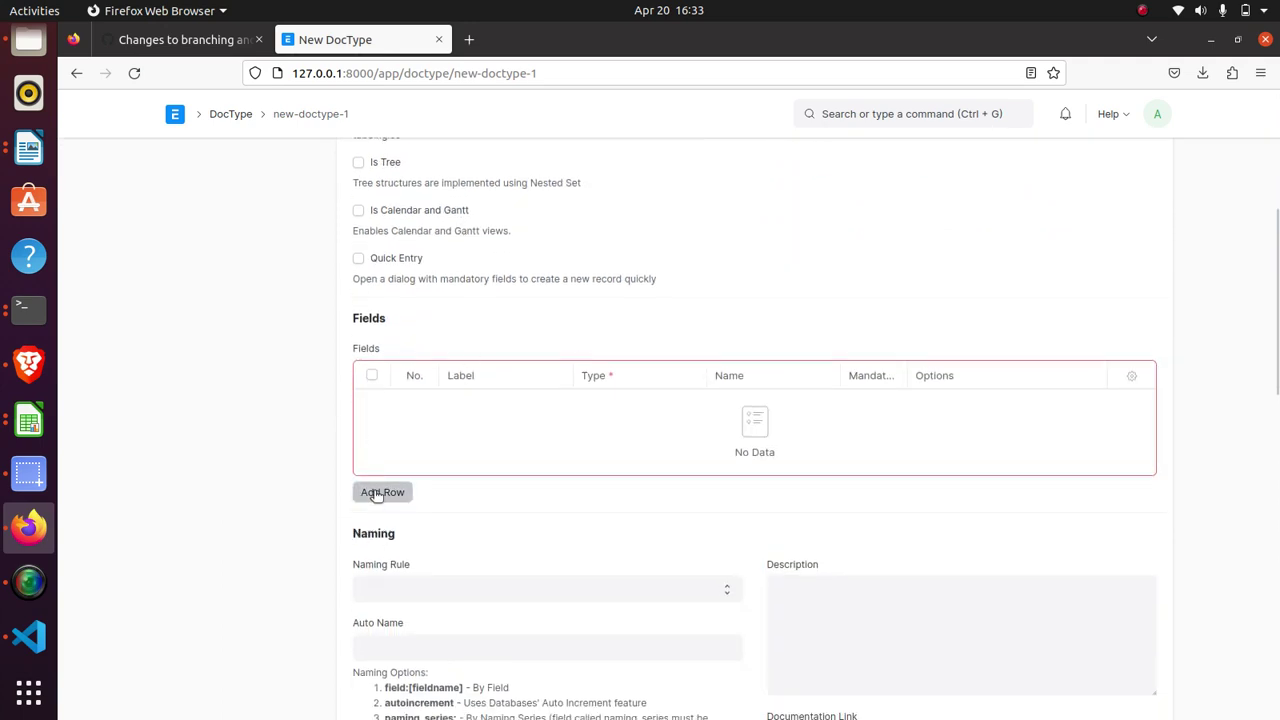
{"action": "left_click", "coordinate": [375, 492]}
{"action": "left_click", "coordinate": [482, 260]}
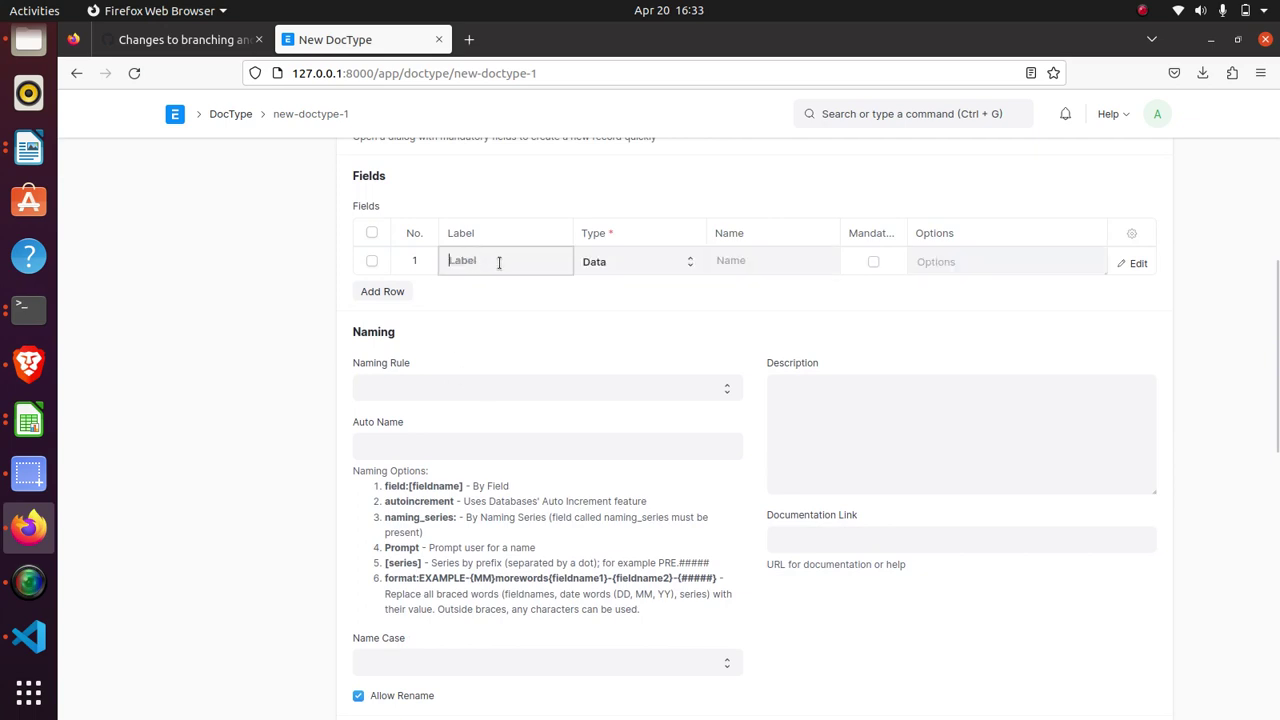
{"action": "type", "text": "first name"}
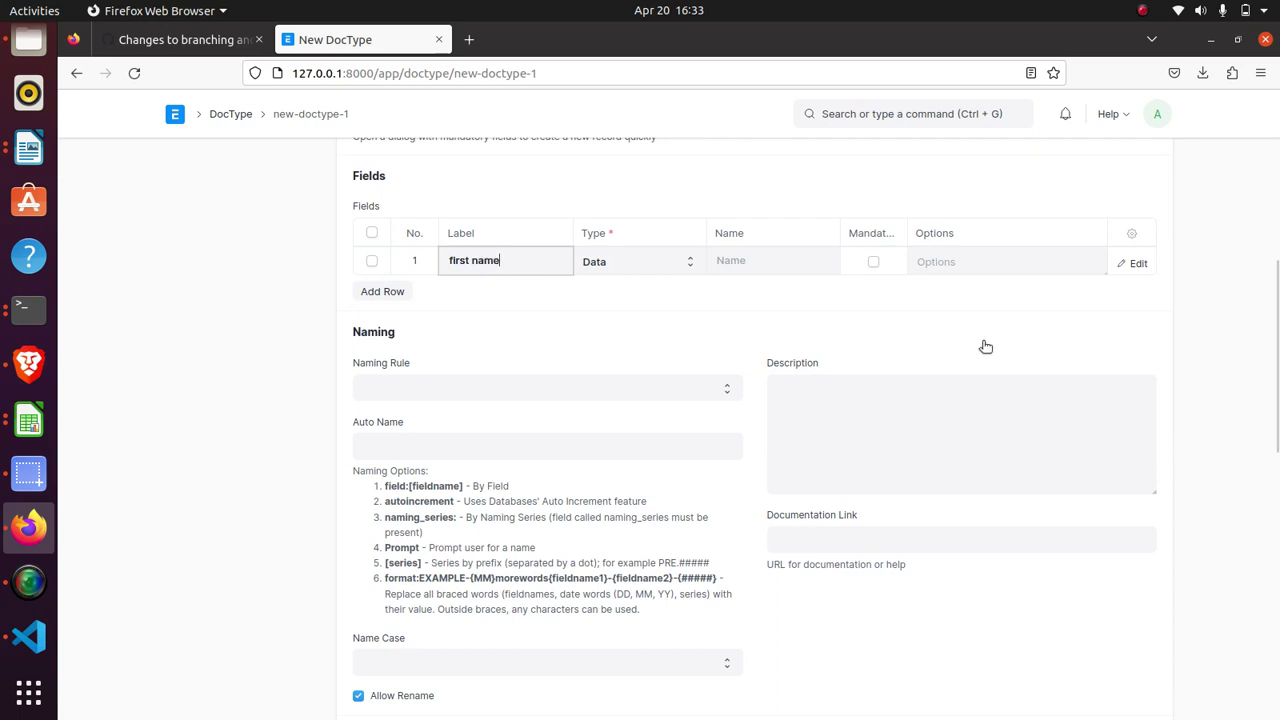
{"action": "scroll", "coordinate": [1100, 330], "scroll_direction": "up", "scroll_amount": 3}
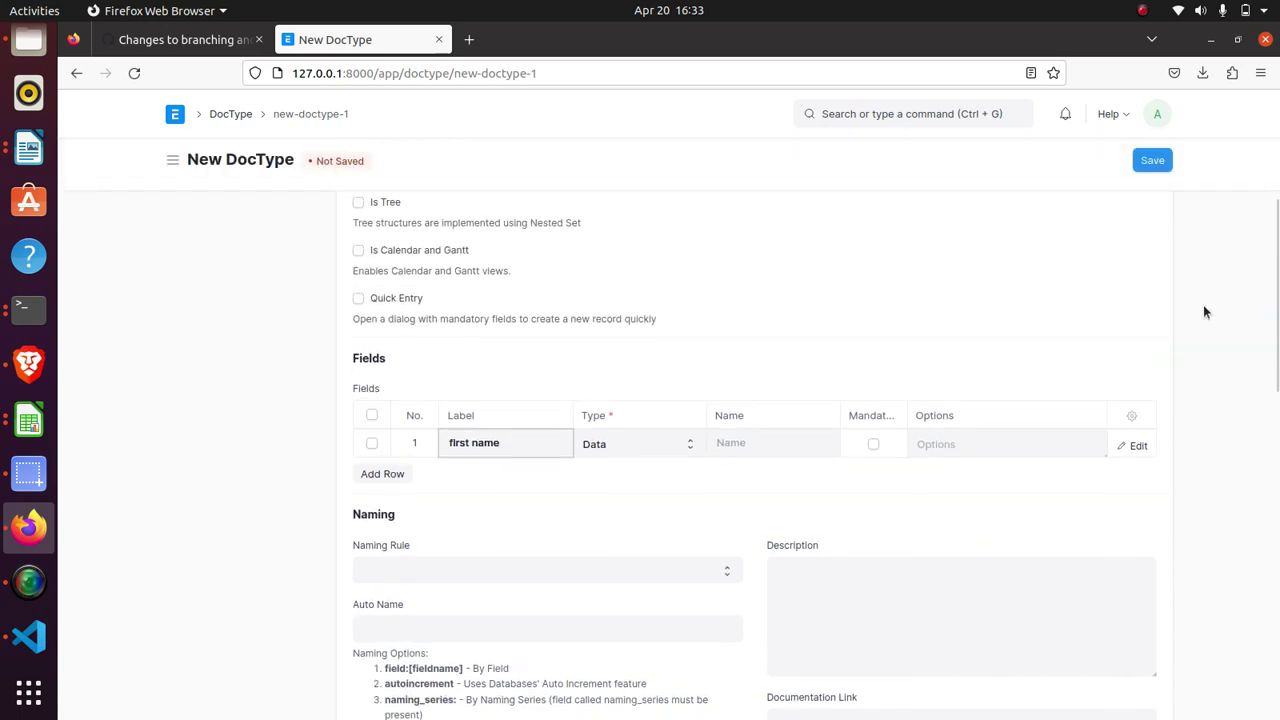
{"action": "left_click", "coordinate": [1168, 176]}
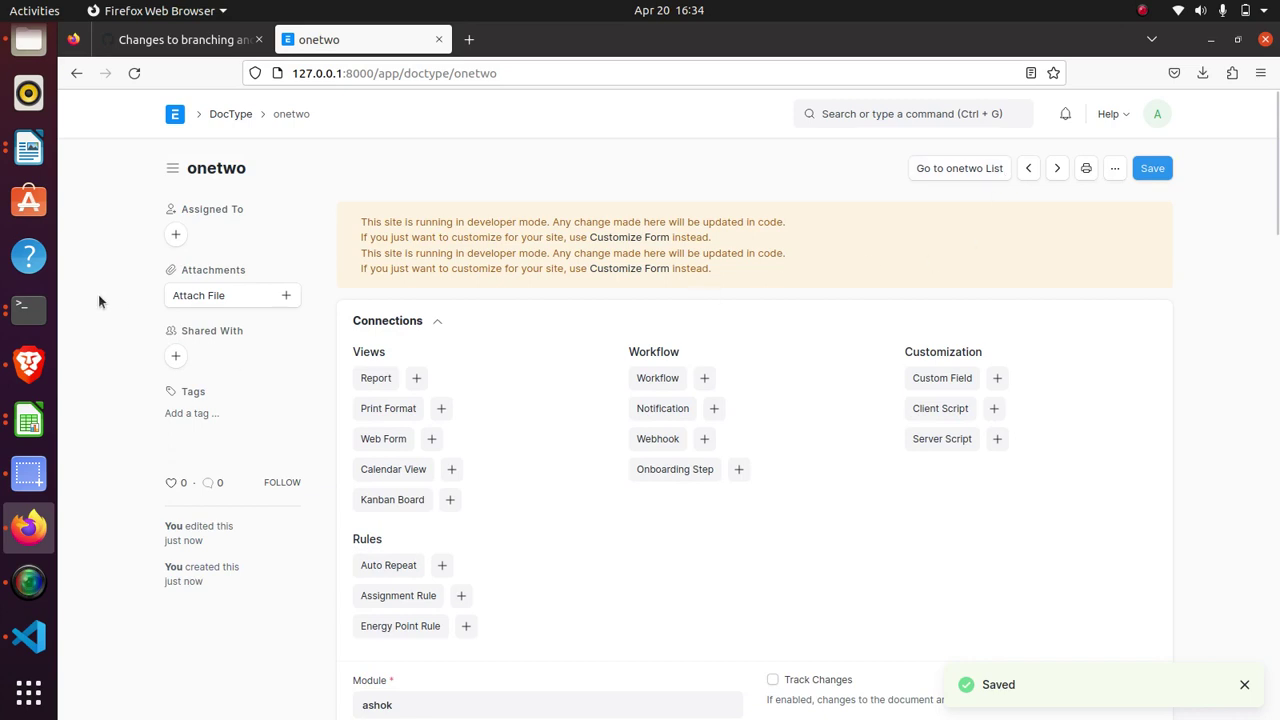
{"action": "left_click", "coordinate": [33, 628]}
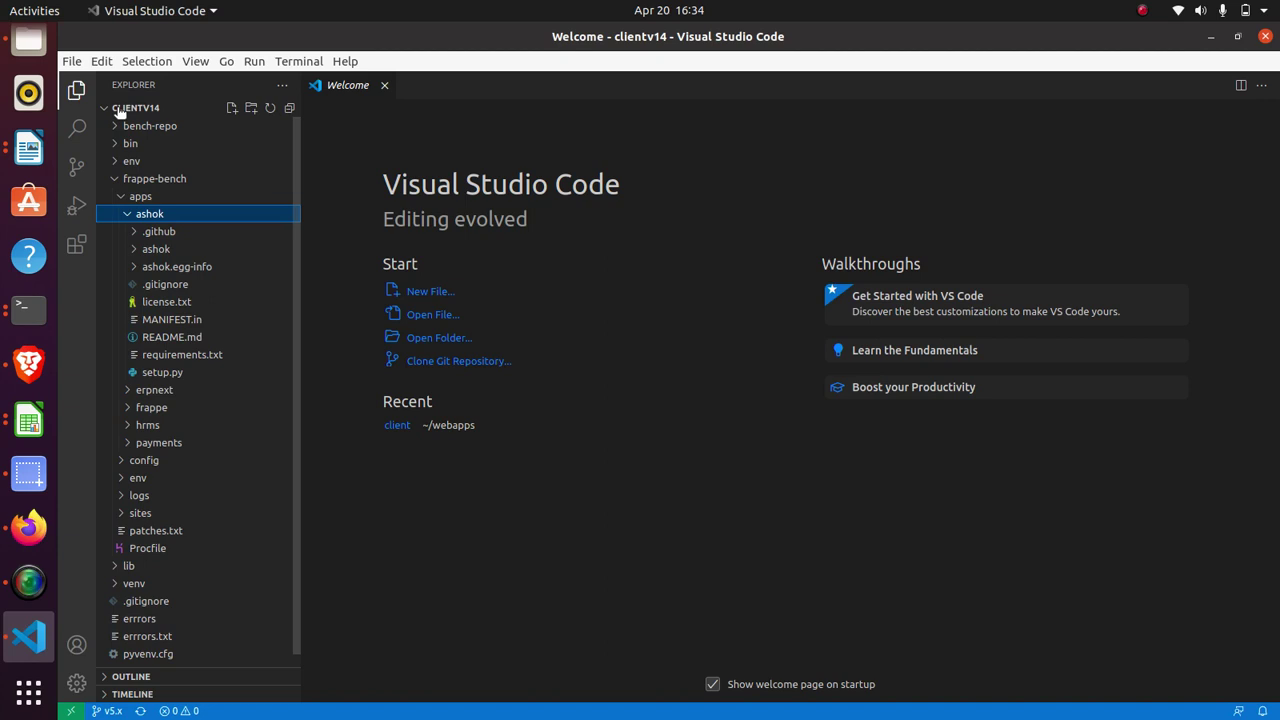
- Re-expand frappe-bench, apps and the ashok package folders to refresh the file tree
{"action": "left_click", "coordinate": [143, 180]}
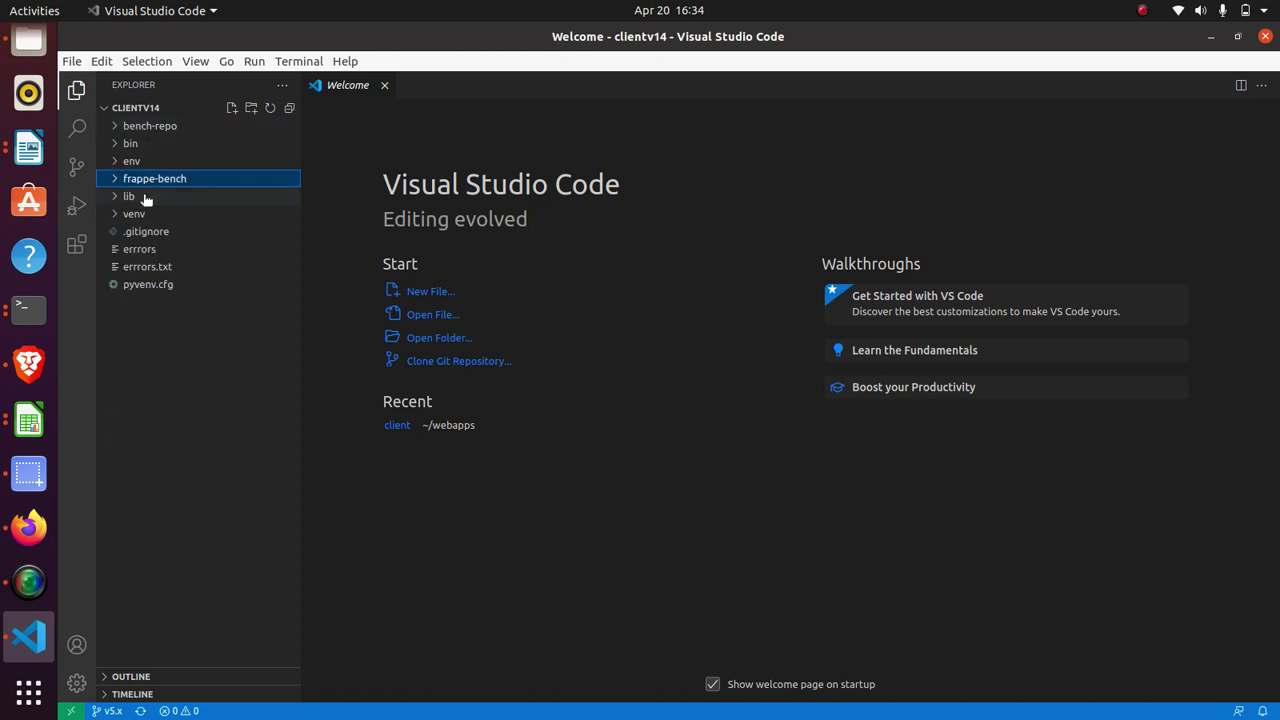
{"action": "left_click", "coordinate": [120, 184]}
{"action": "left_click", "coordinate": [124, 198]}
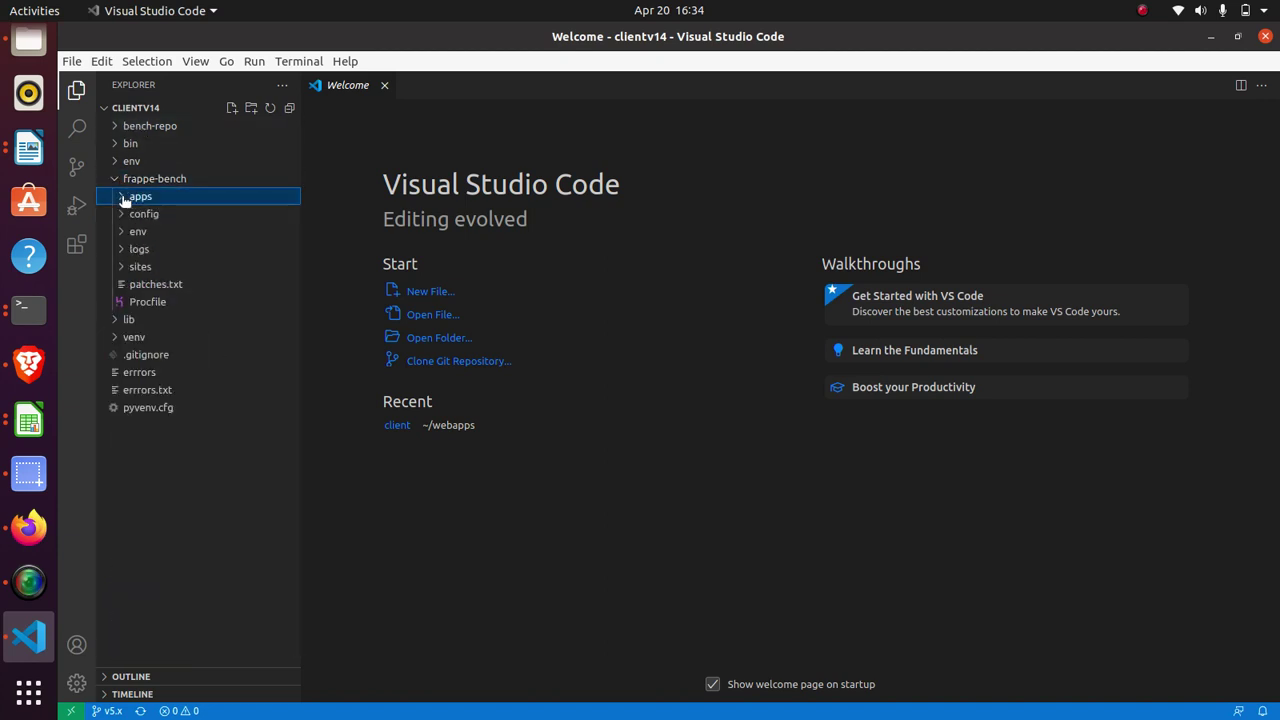
{"action": "left_click", "coordinate": [129, 199]}
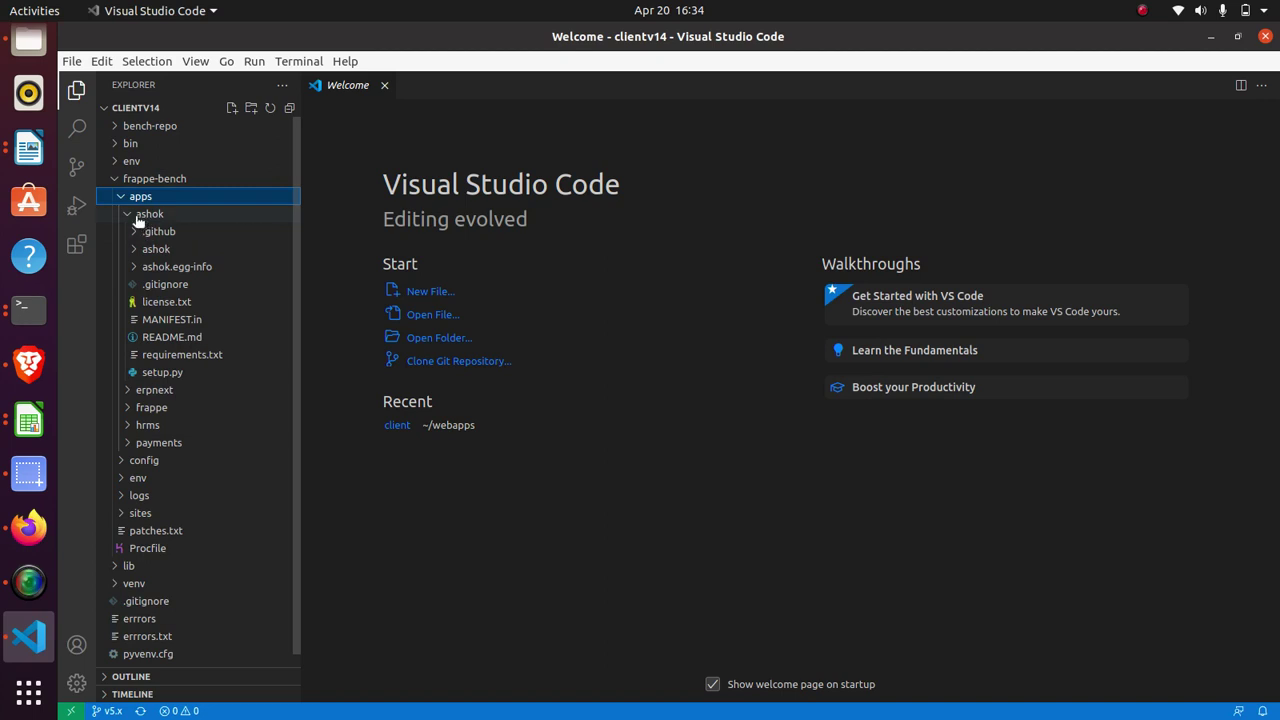
{"action": "left_click", "coordinate": [139, 218]}
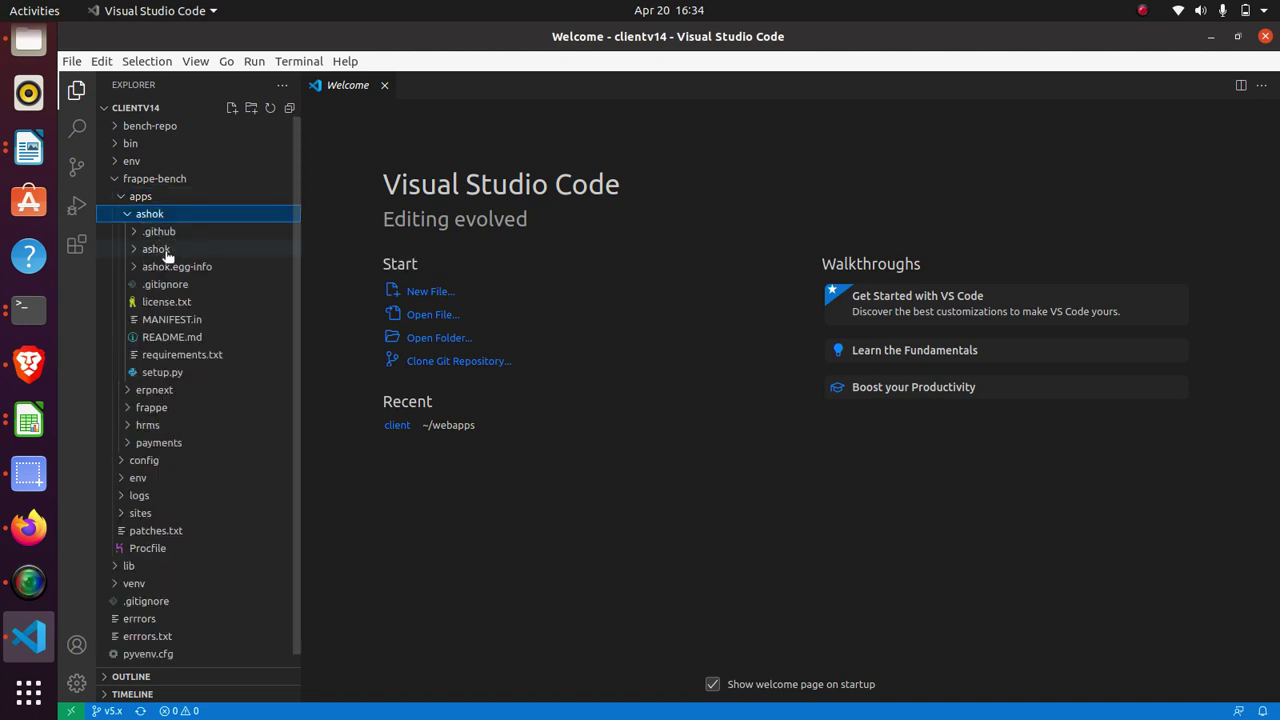
{"action": "left_click", "coordinate": [165, 251]}
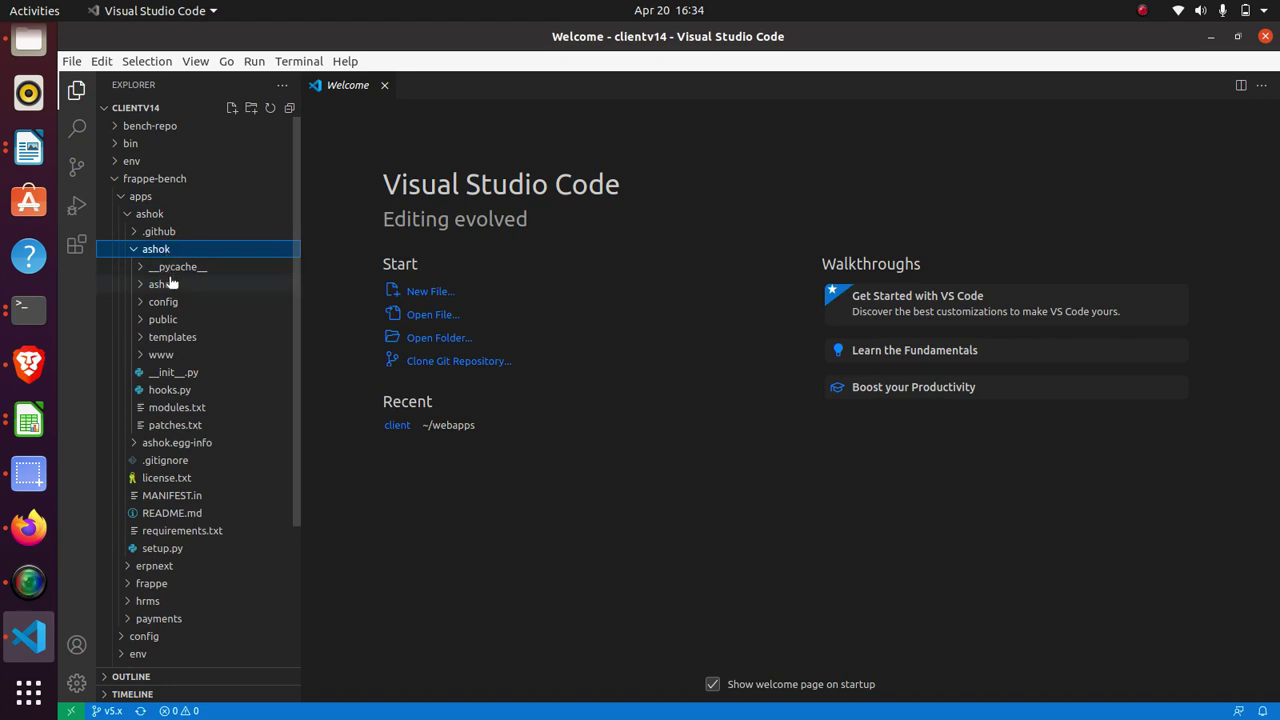
{"action": "left_click", "coordinate": [168, 284]}
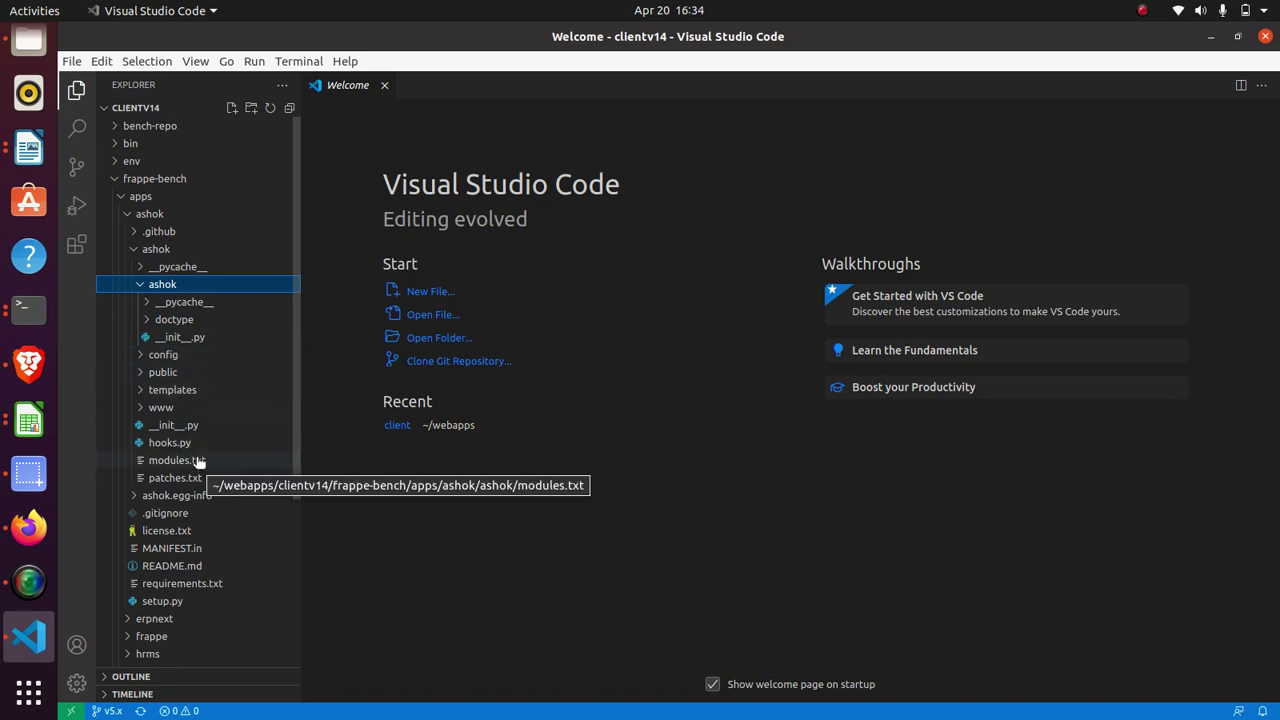
- Toggle the ashok package and public folders, then expand config to list __init__.py, desktop.py, docs.py
{"action": "left_click", "coordinate": [140, 251]}
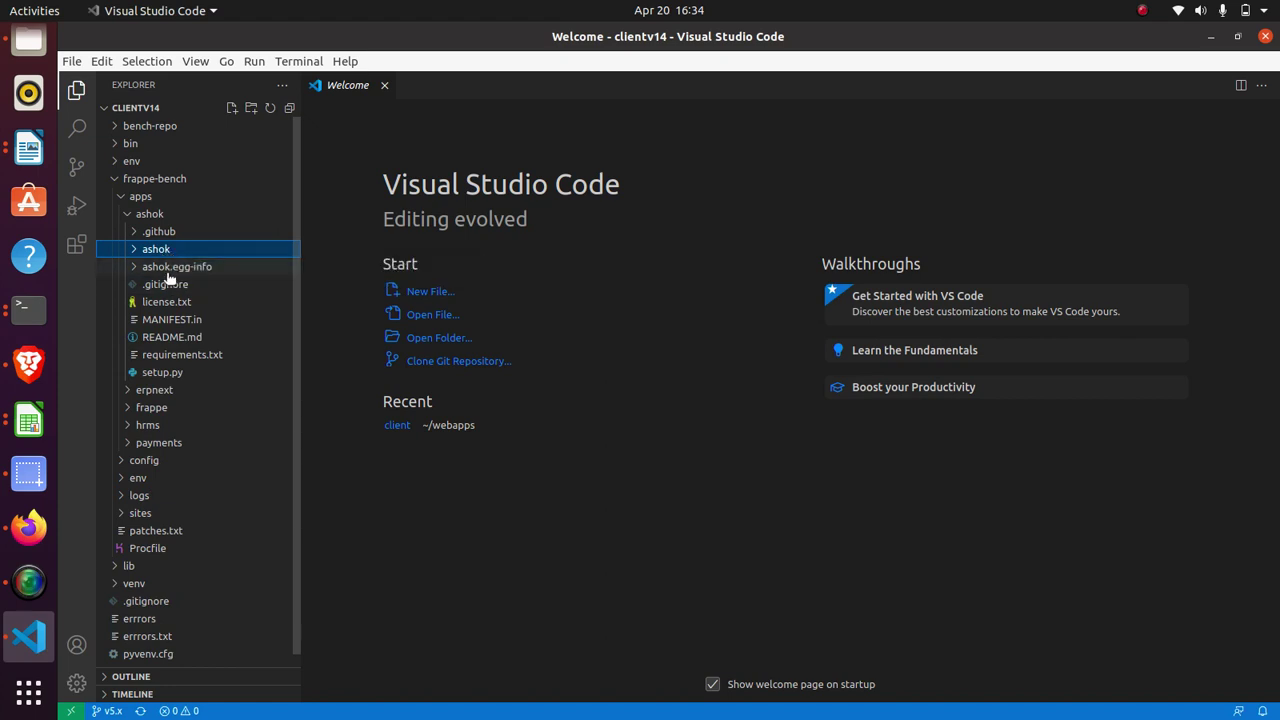
{"action": "left_click", "coordinate": [165, 252]}
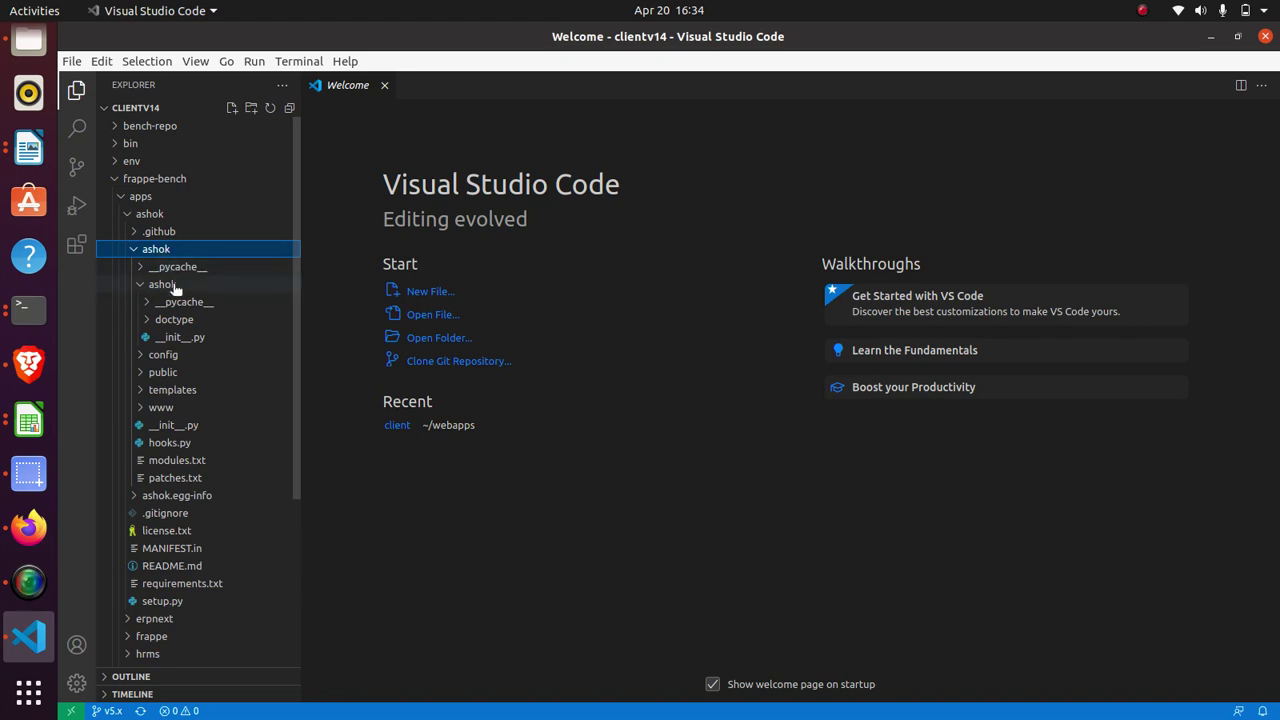
{"action": "left_click", "coordinate": [170, 287]}
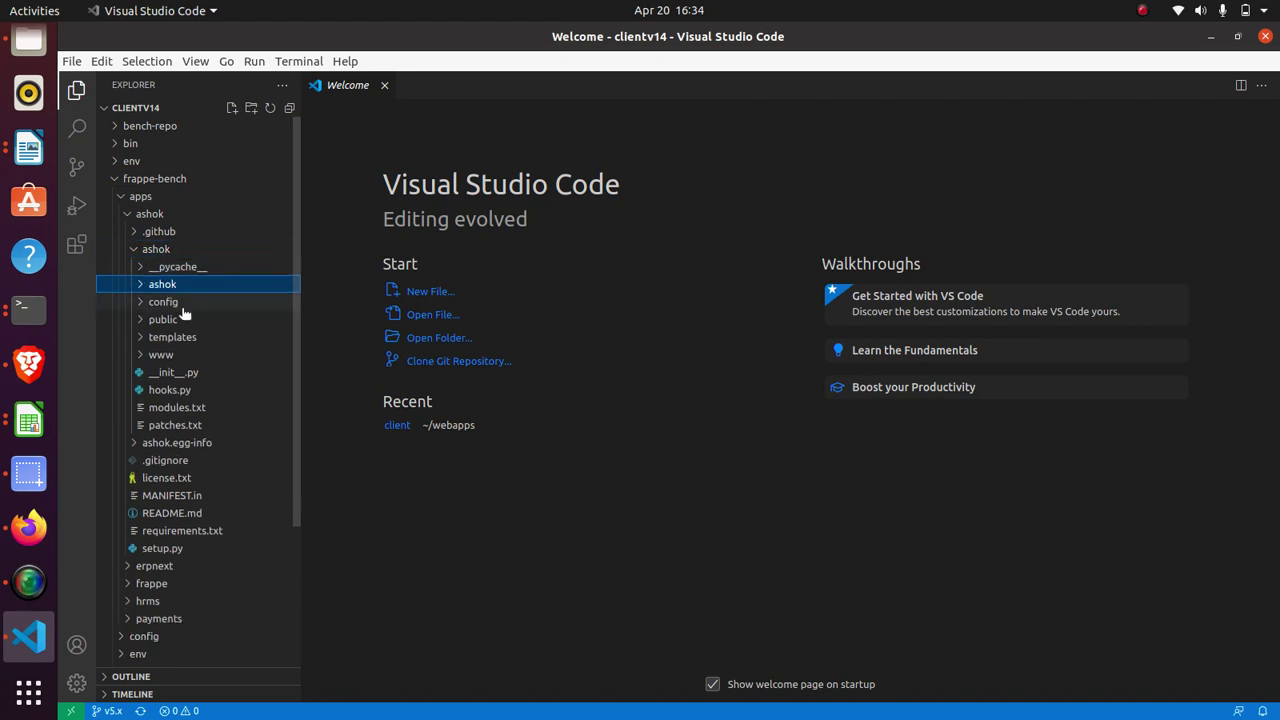
{"action": "left_click", "coordinate": [184, 321]}
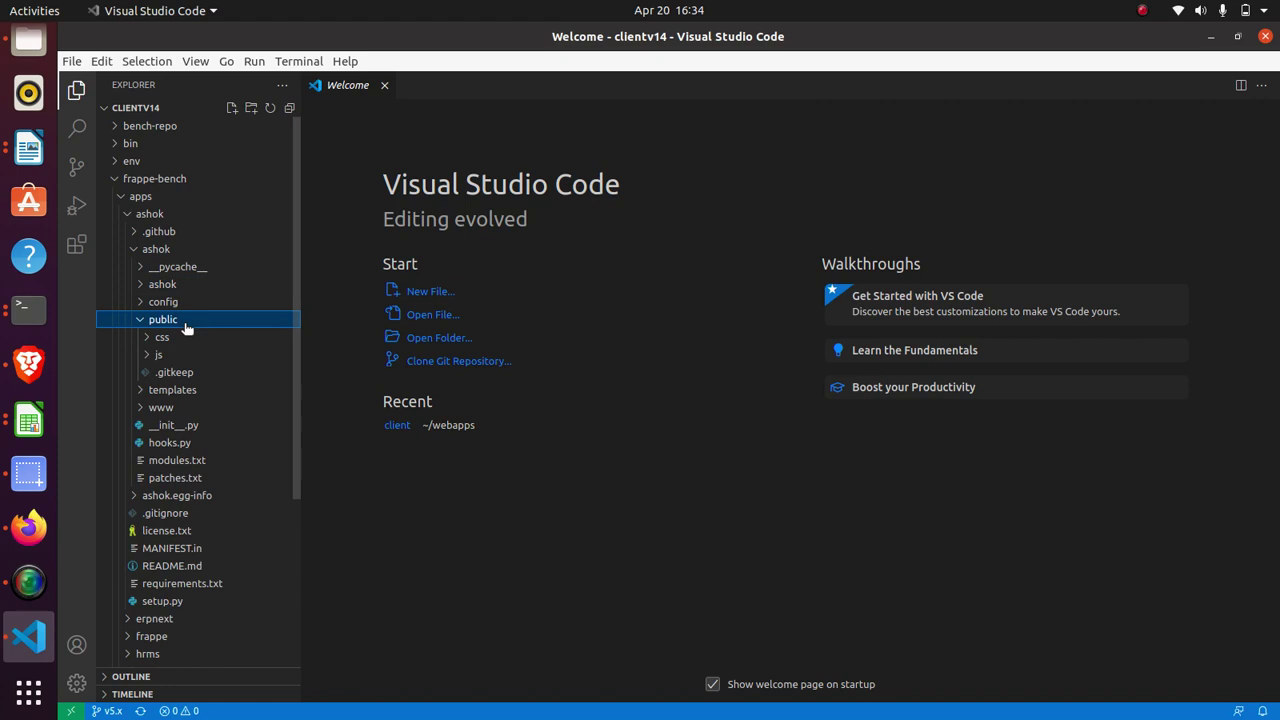
{"action": "left_click", "coordinate": [185, 322]}
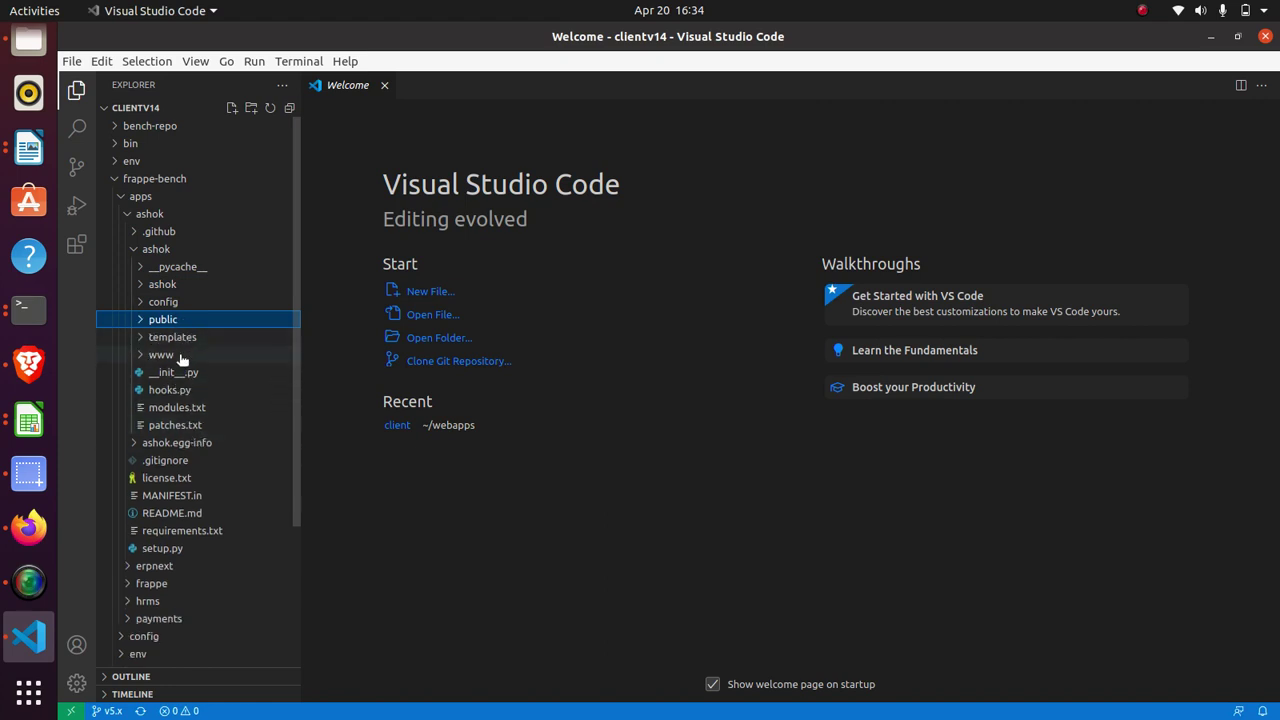
{"action": "left_click", "coordinate": [172, 302]}
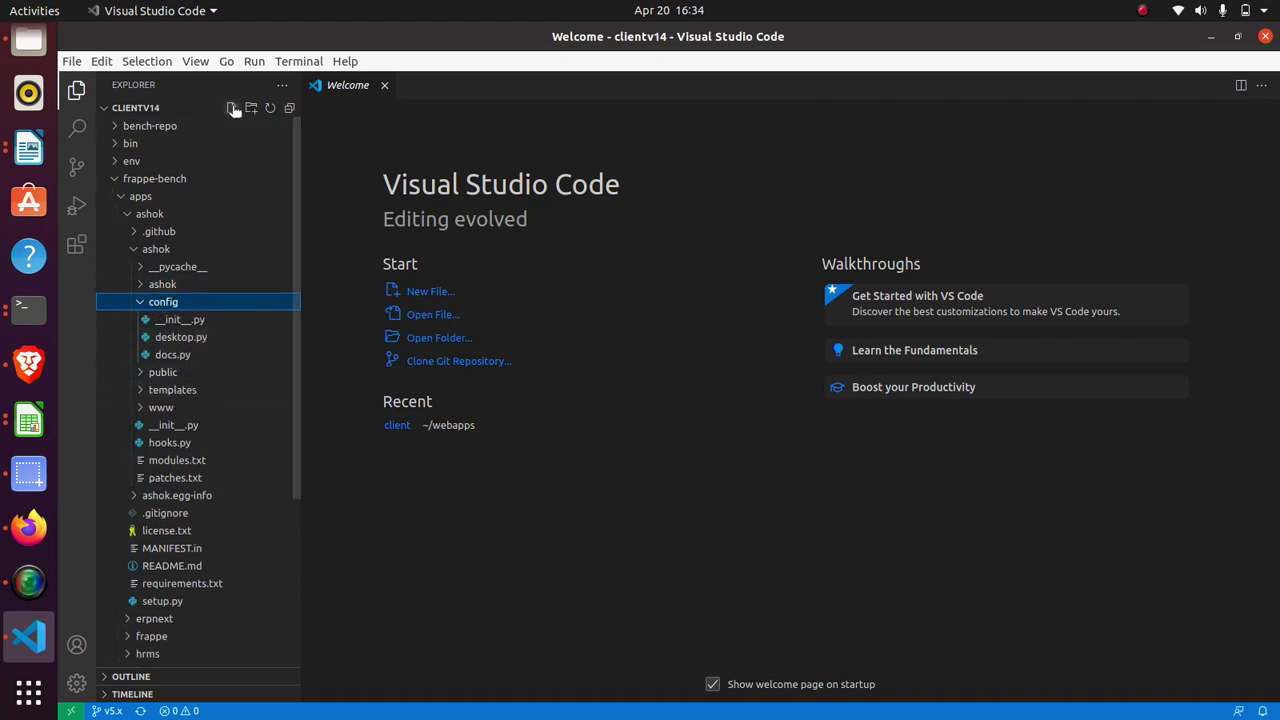
- Close the Welcome tab and reopen the clientv14 folder via File > Open Folder
{"action": "left_click", "coordinate": [384, 85]}
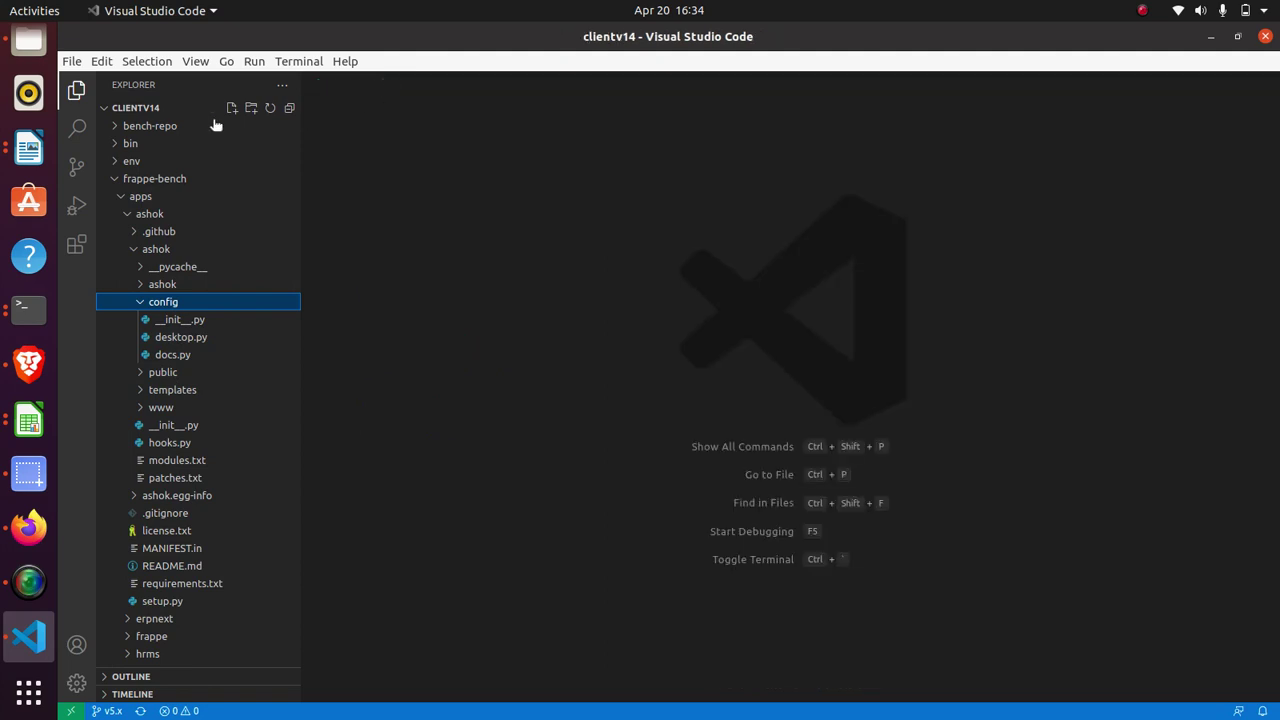
{"action": "left_click", "coordinate": [68, 62]}
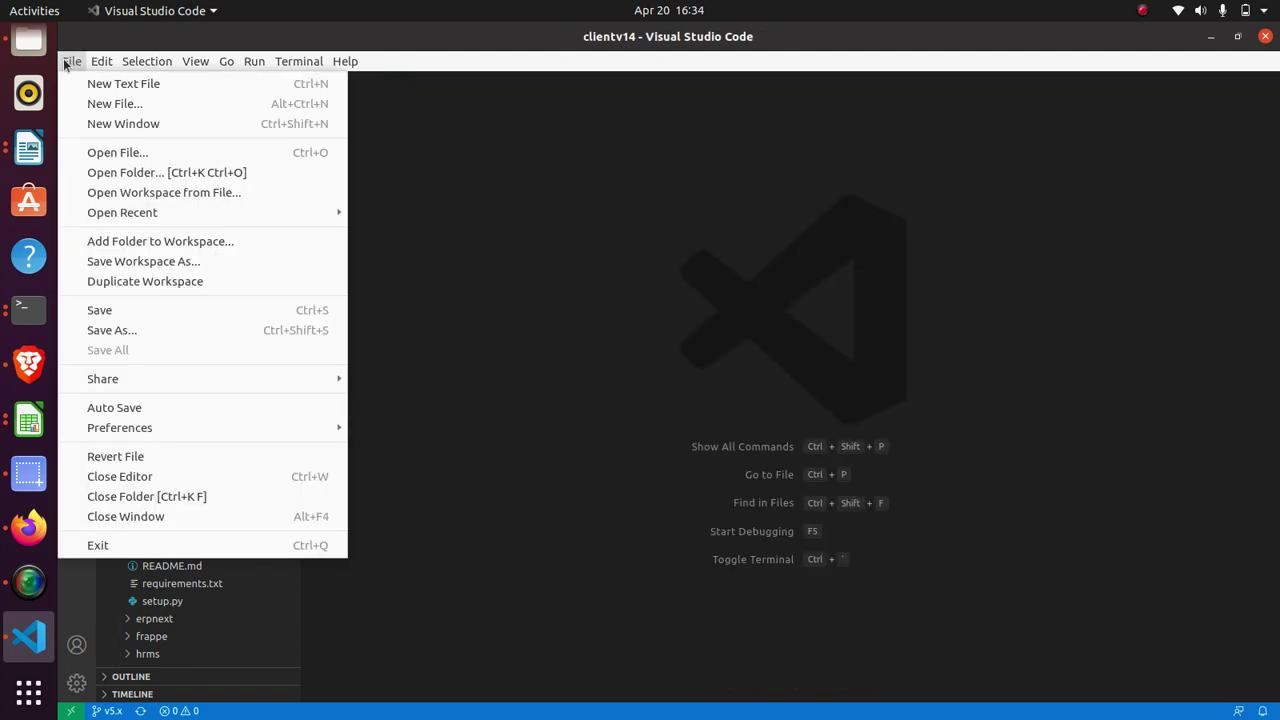
{"action": "left_click", "coordinate": [133, 175]}
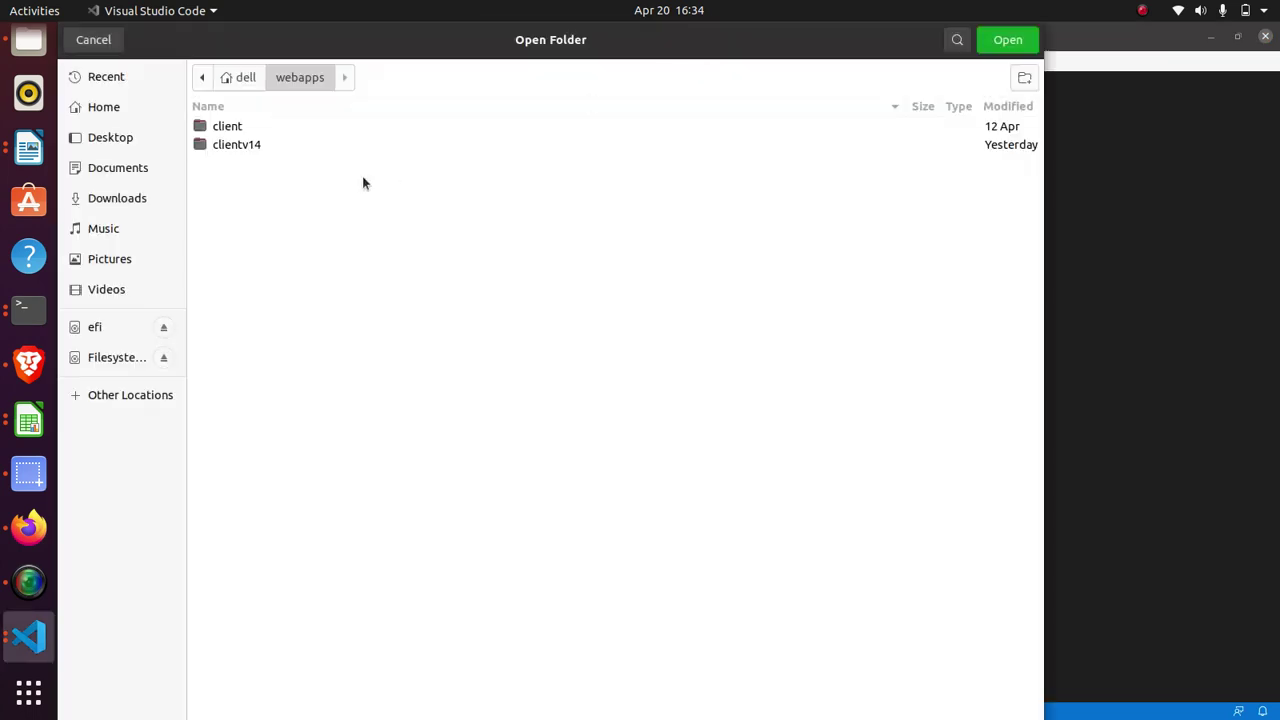
{"action": "left_click", "coordinate": [236, 144]}
{"action": "left_click", "coordinate": [1005, 40]}
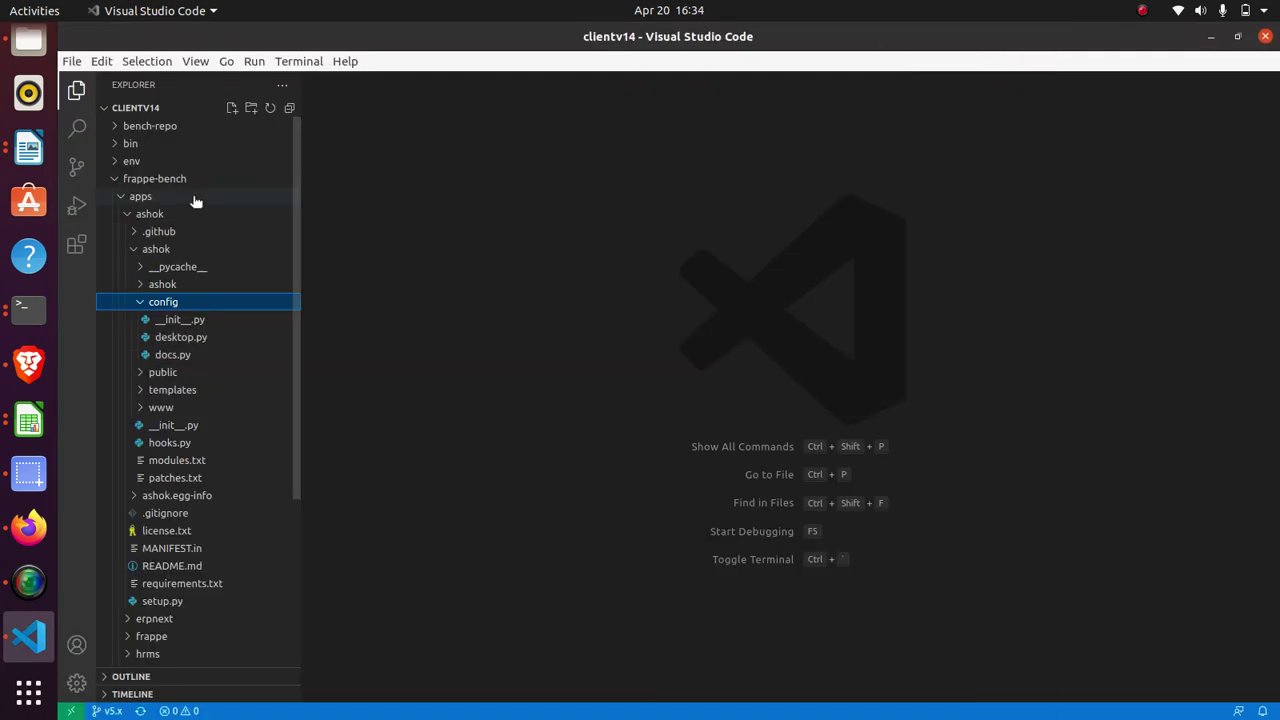
- Expand apps/ashok/ashok/ashok/doctype/onetwo to reveal the generated onetwo DocType files
{"action": "scroll", "coordinate": [197, 204], "scroll_direction": "down", "scroll_amount": 2}
{"action": "scroll", "coordinate": [204, 202], "scroll_direction": "down", "scroll_amount": 3}
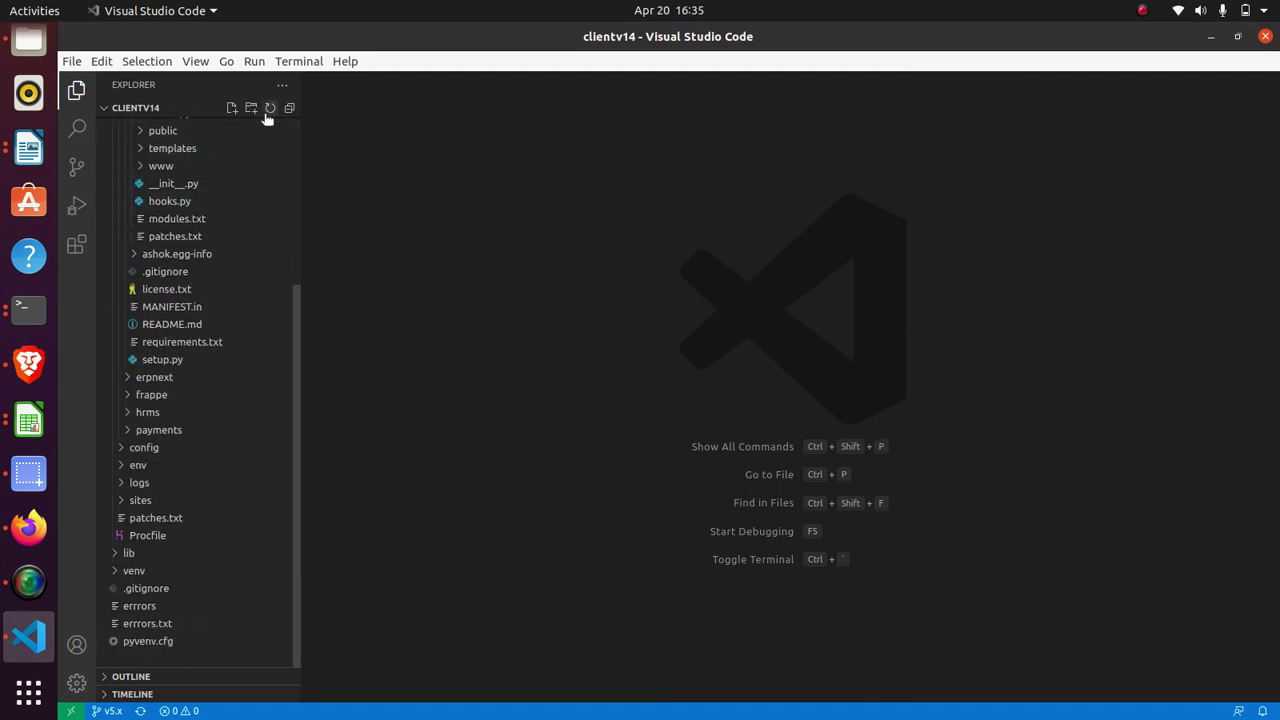
{"action": "scroll", "coordinate": [157, 148], "scroll_direction": "up", "scroll_amount": 2}
{"action": "left_click", "coordinate": [150, 138]}
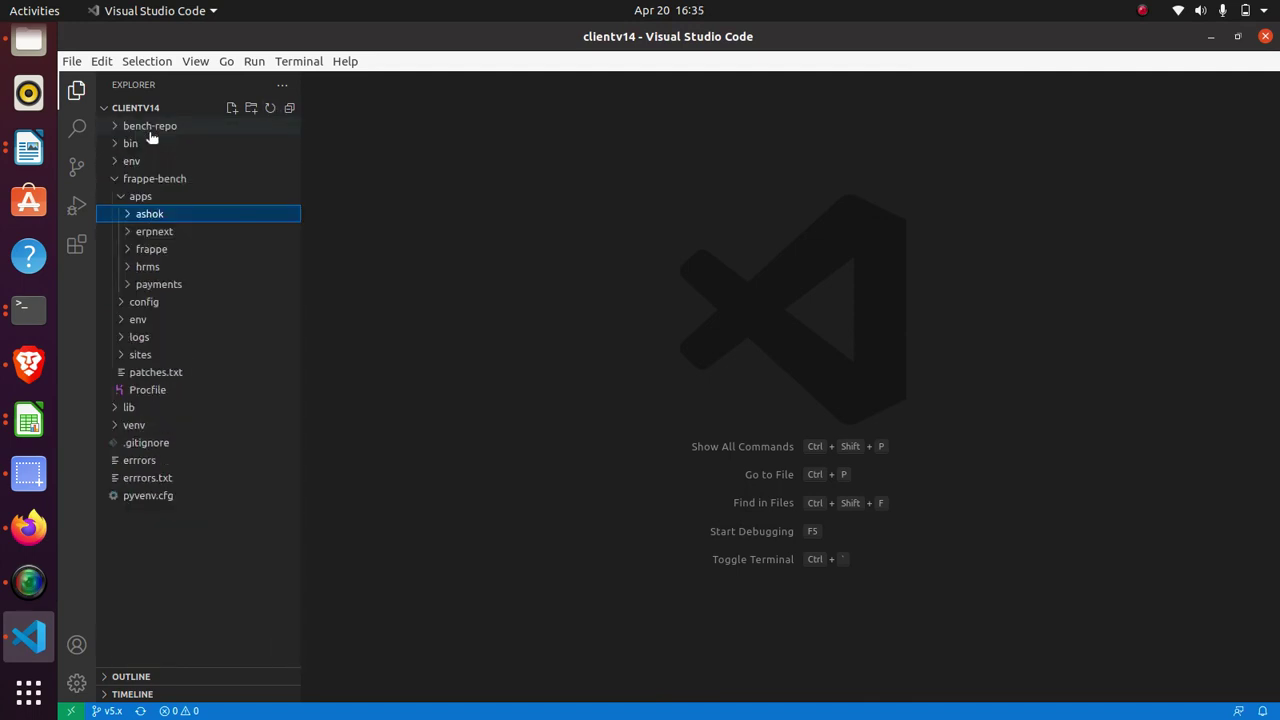
{"action": "left_click", "coordinate": [148, 215]}
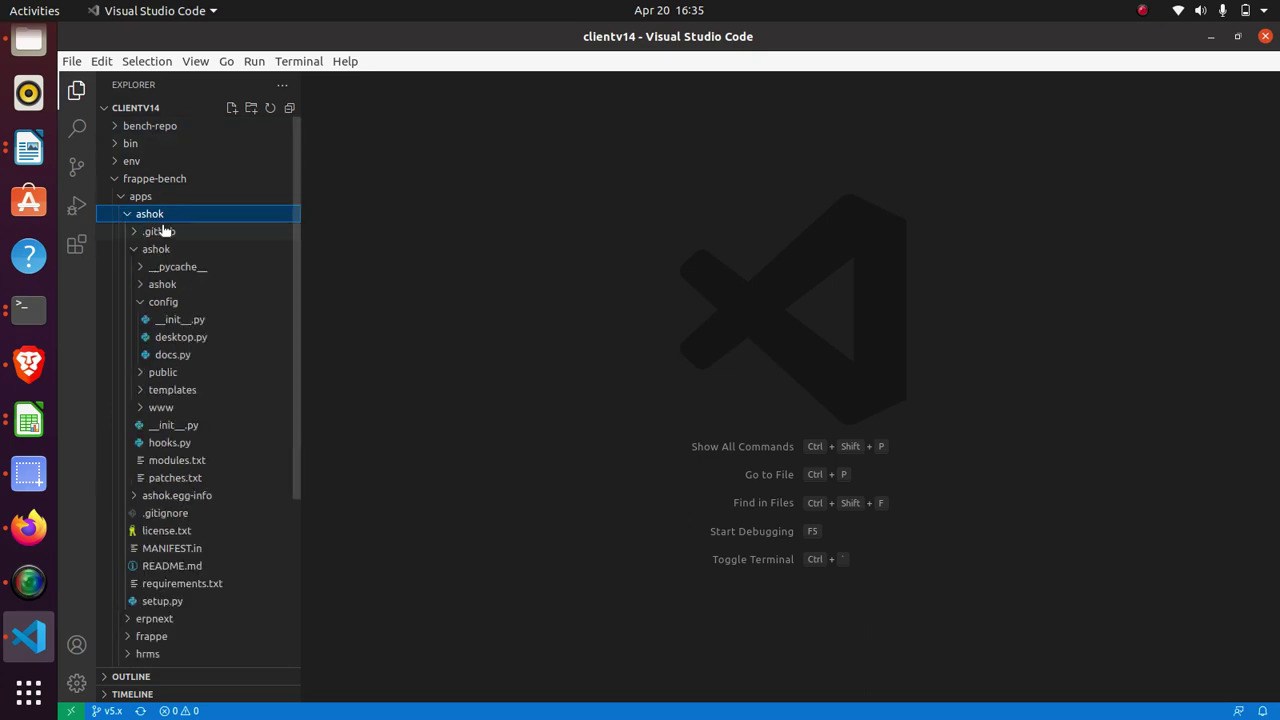
{"action": "left_click", "coordinate": [168, 253]}
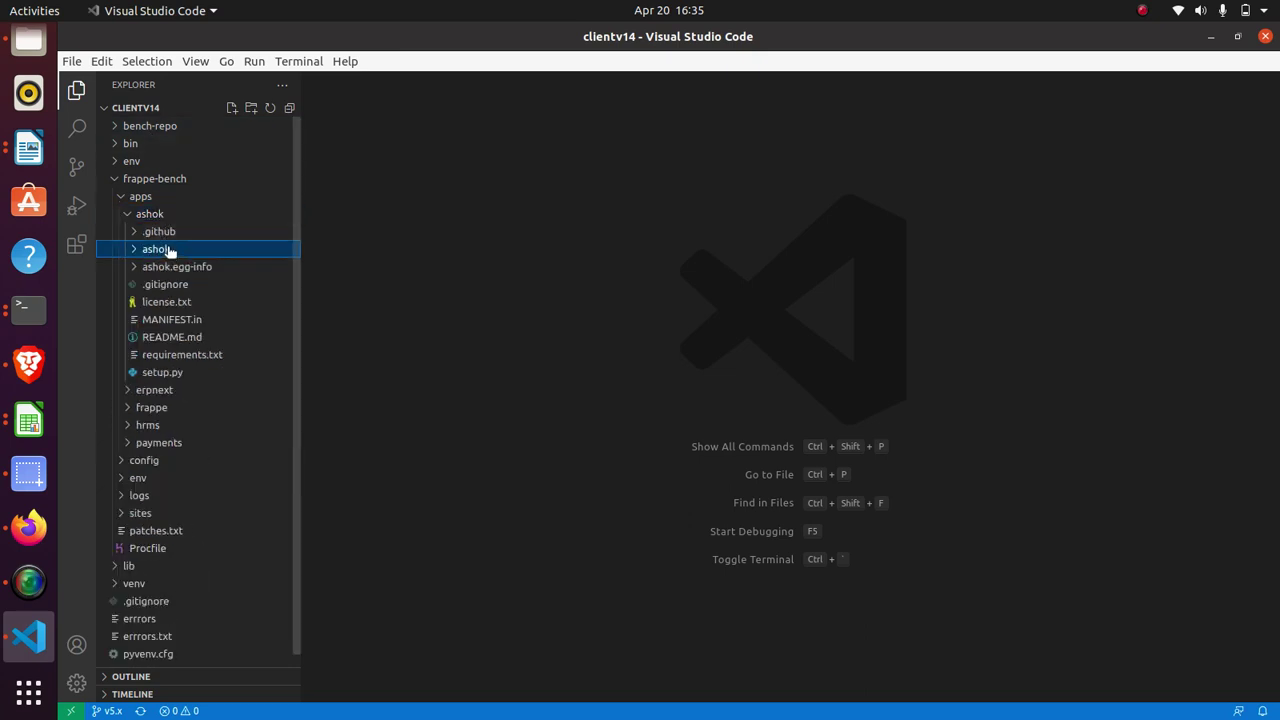
{"action": "left_click", "coordinate": [170, 252]}
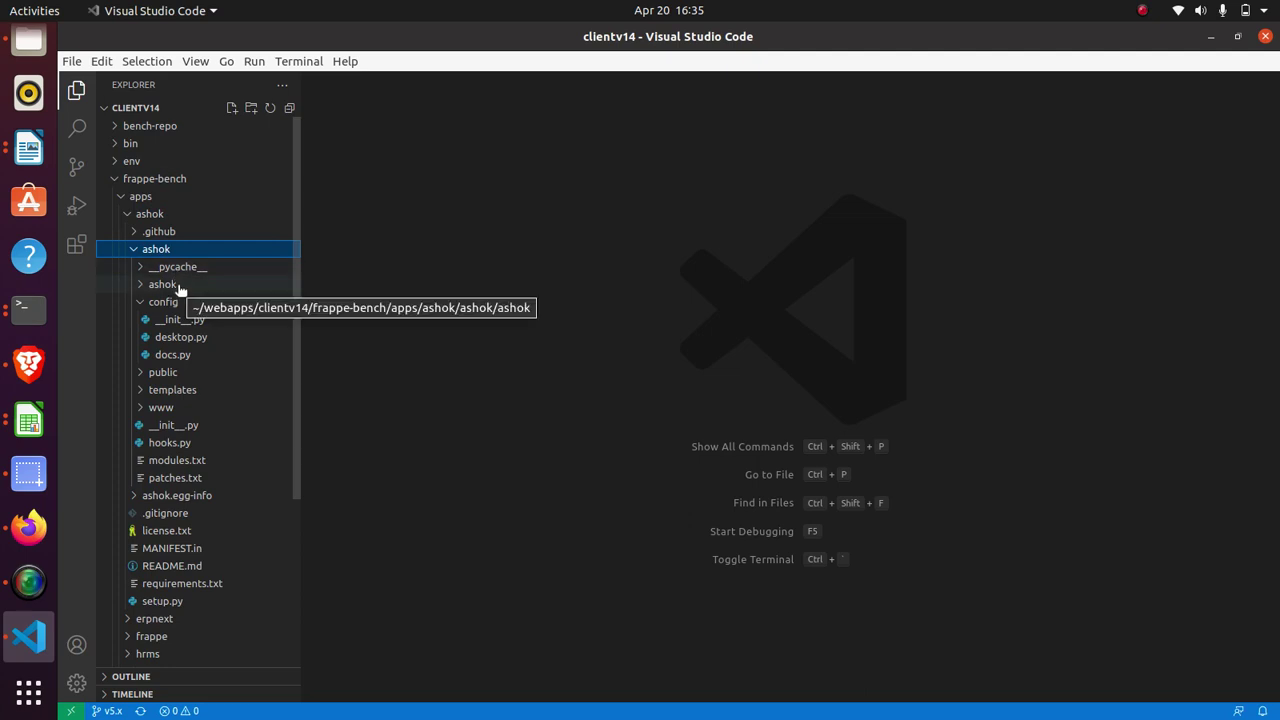
{"action": "left_click", "coordinate": [180, 288]}
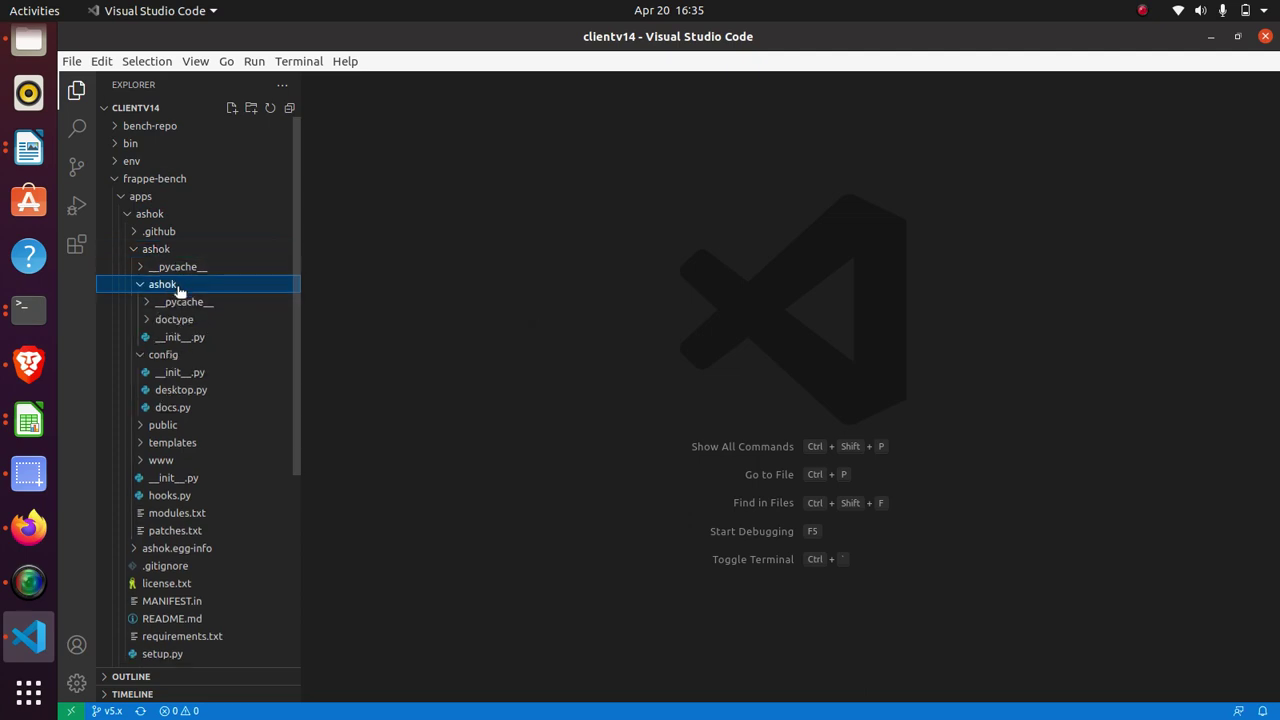
{"action": "left_click", "coordinate": [190, 319]}
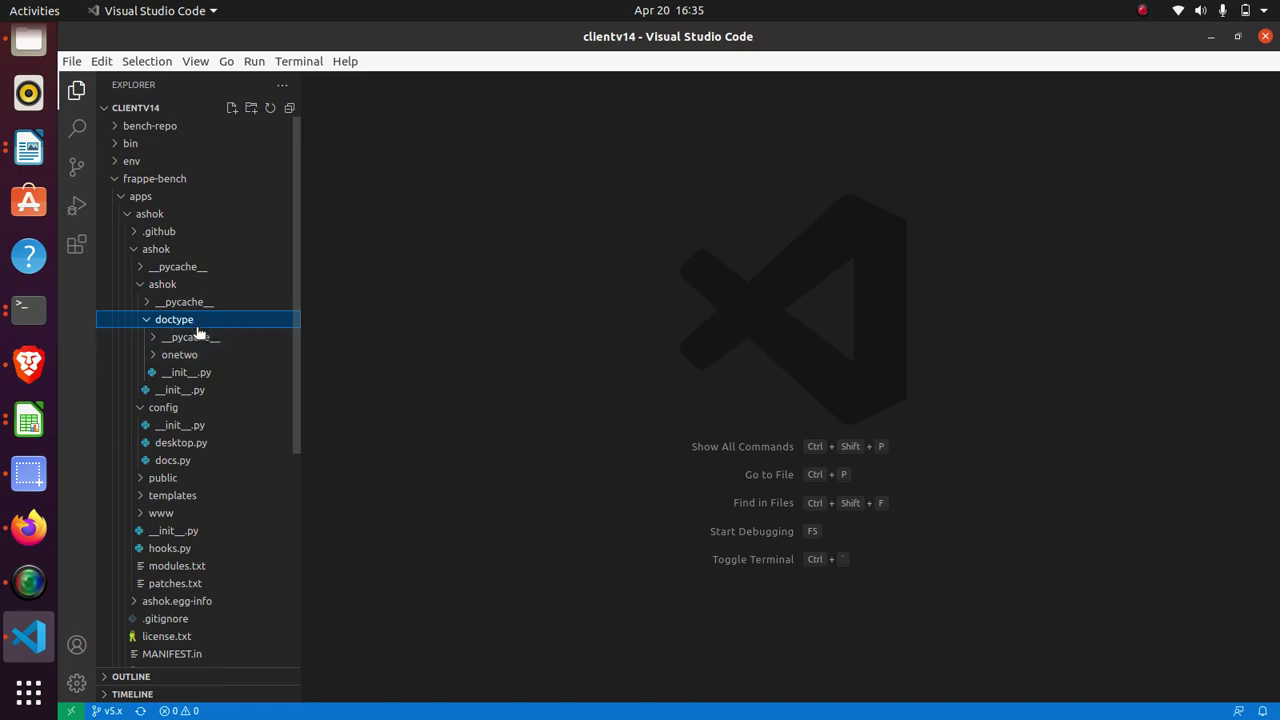
{"action": "left_click", "coordinate": [181, 356]}
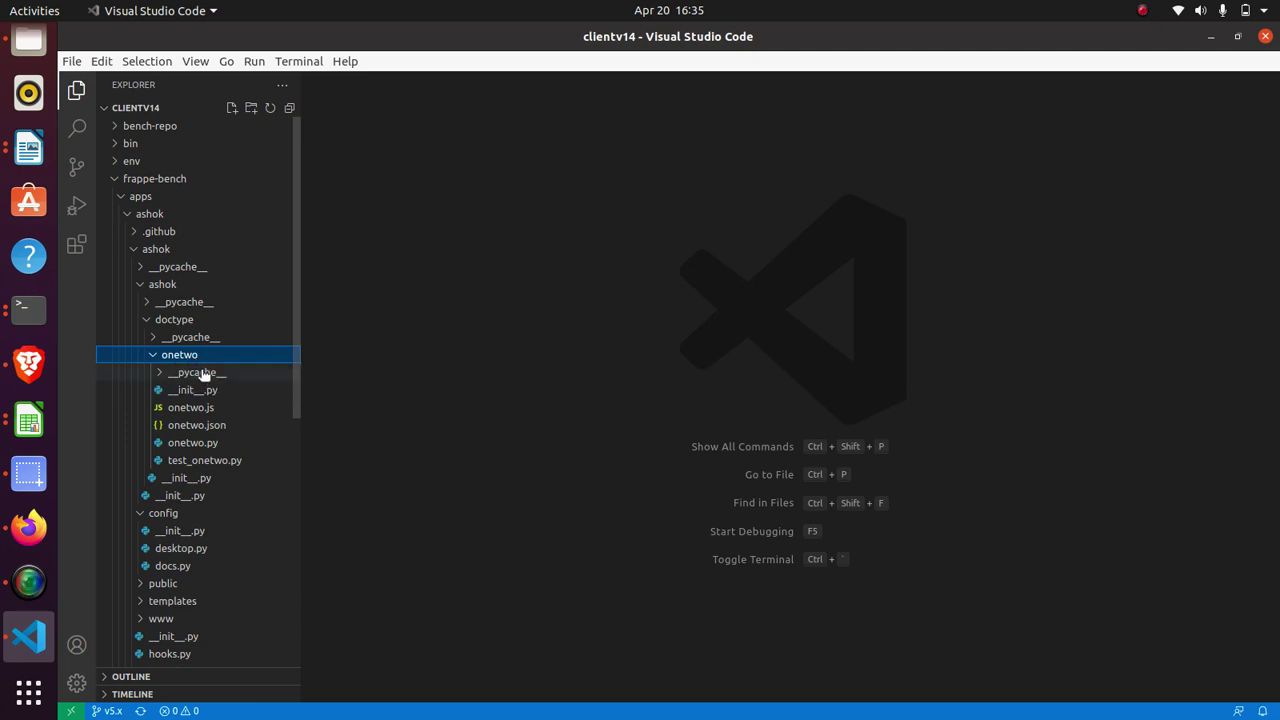
{"action": "scroll", "coordinate": [203, 381], "scroll_direction": "down", "scroll_amount": 1}
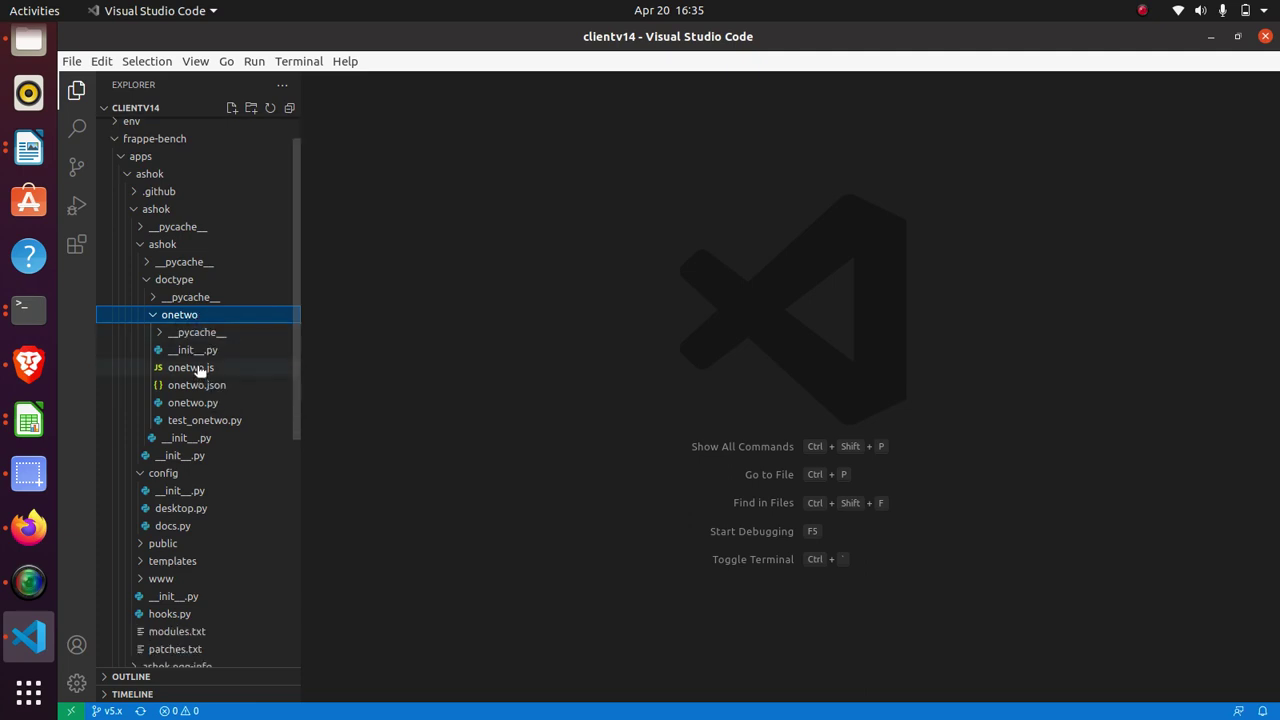
{"action": "scroll", "coordinate": [190, 365], "scroll_direction": "up", "scroll_amount": 1}
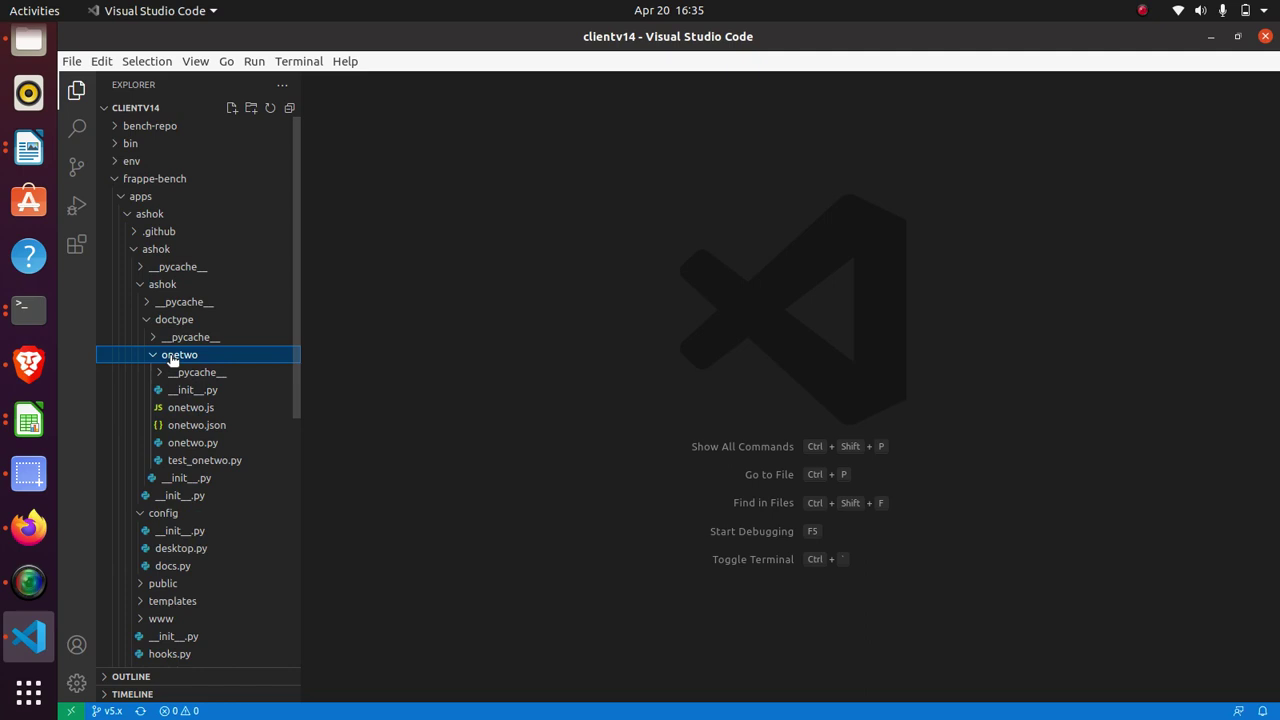
- View onetwo.js, onetwo.py and then onetwo.json in the editor
{"action": "left_click", "coordinate": [195, 410]}
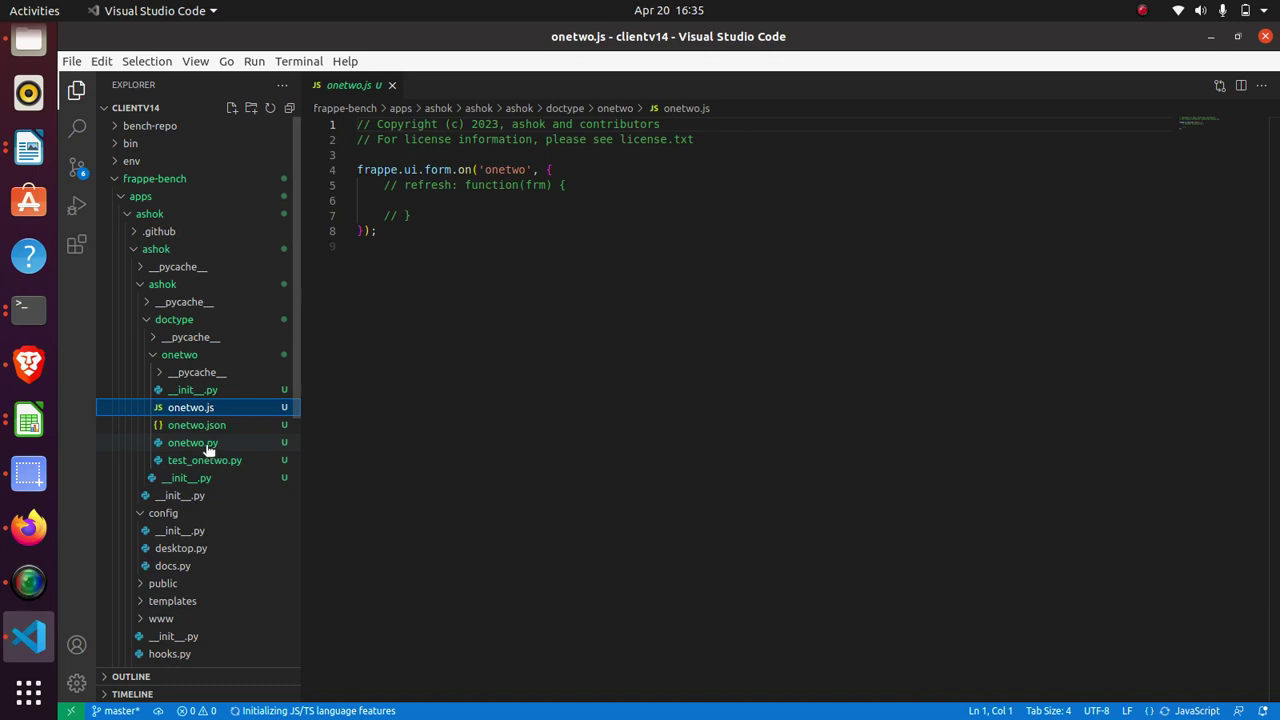
{"action": "left_click", "coordinate": [206, 444]}
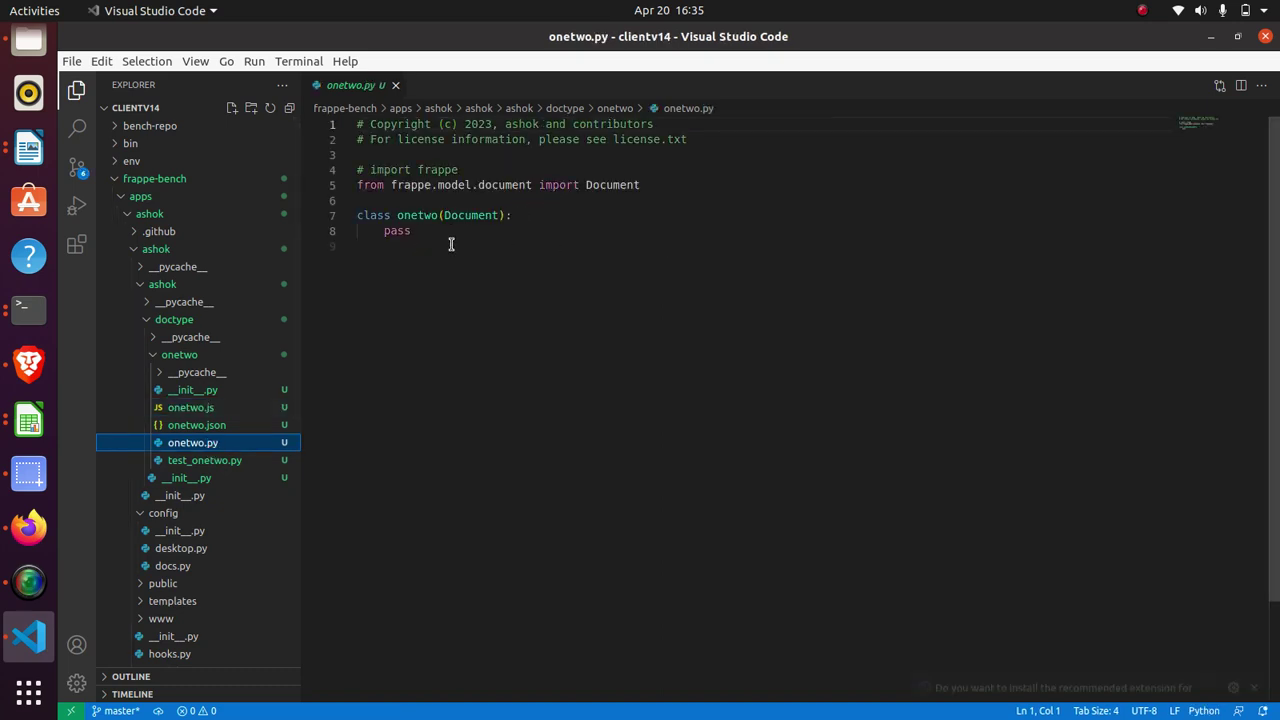
{"action": "left_click", "coordinate": [200, 409]}
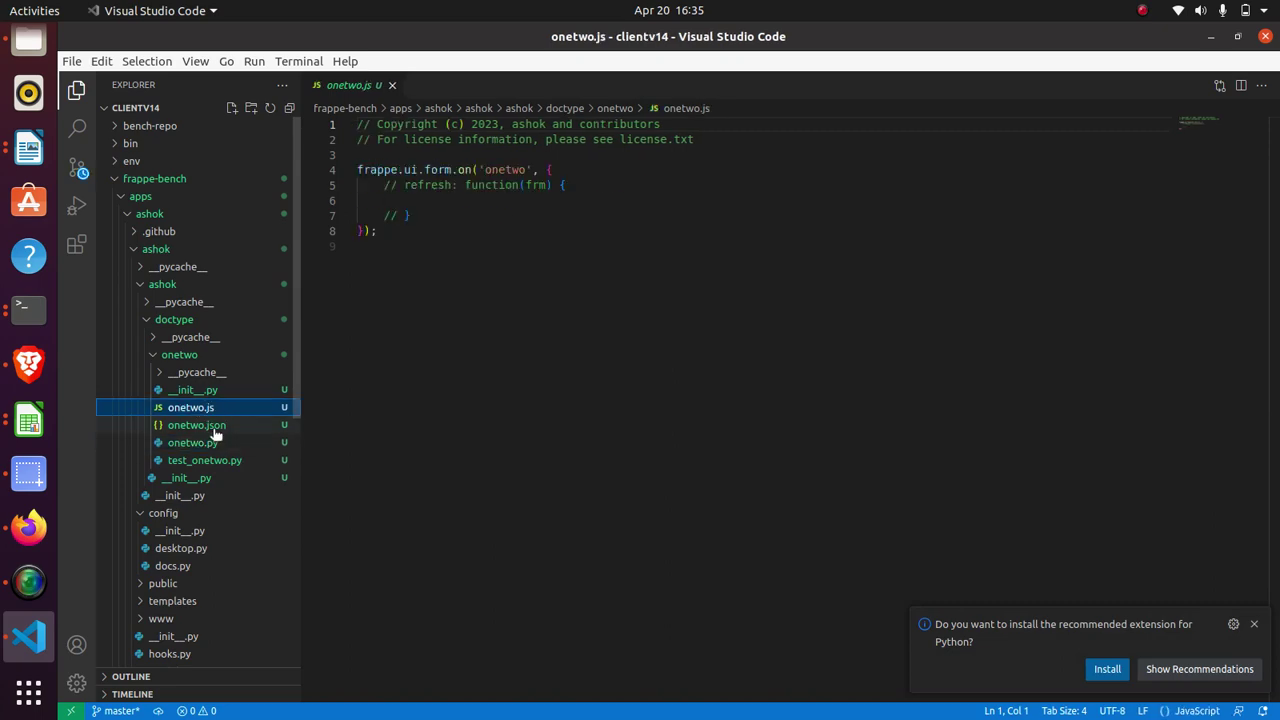
{"action": "left_click", "coordinate": [213, 428]}
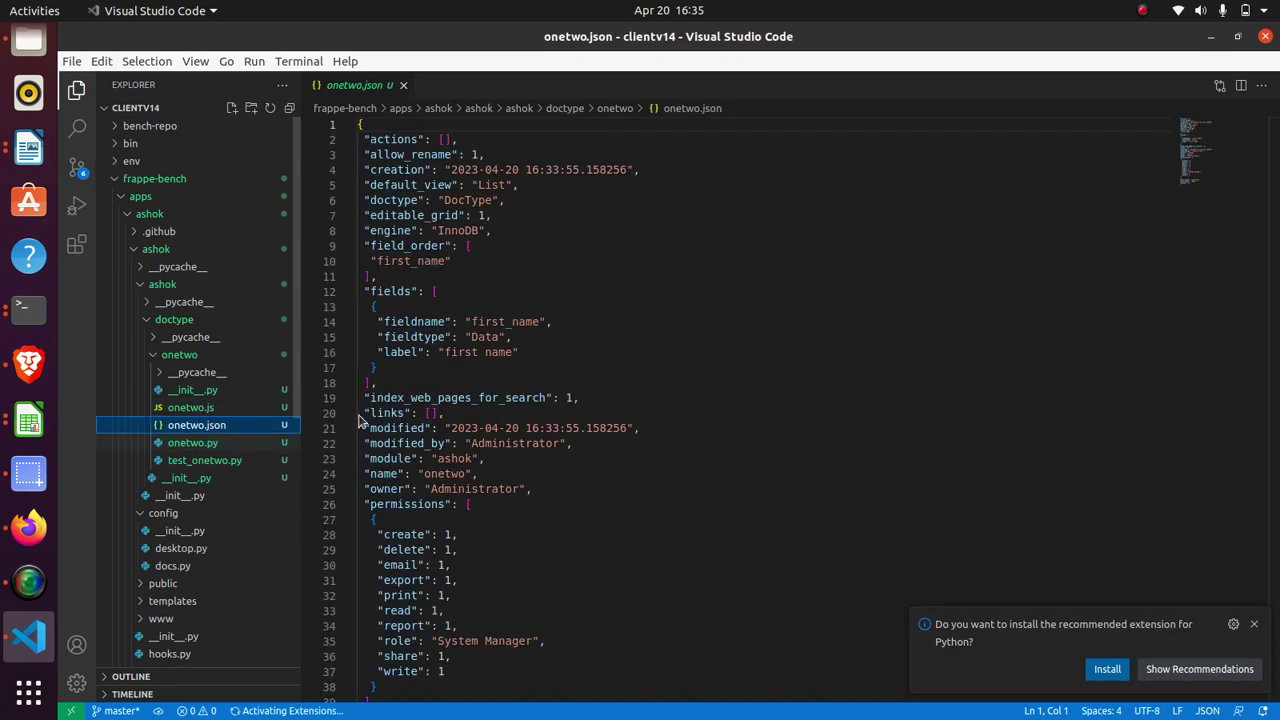
- Scroll through onetwo.json's DocType definition and dismiss the Python extension recommendation
{"action": "scroll", "coordinate": [493, 220], "scroll_direction": "down", "scroll_amount": 2}
{"action": "scroll", "coordinate": [485, 240], "scroll_direction": "down", "scroll_amount": 5}
{"action": "scroll", "coordinate": [471, 271], "scroll_direction": "up", "scroll_amount": 5}
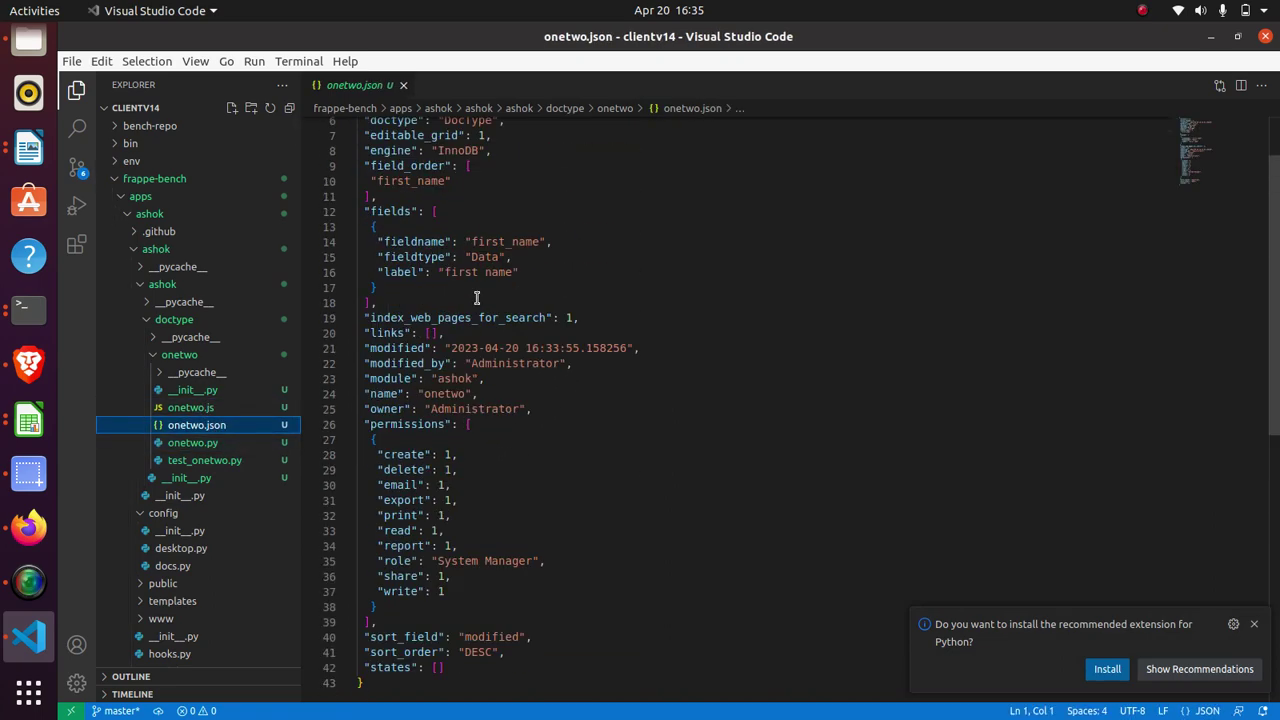
{"action": "scroll", "coordinate": [477, 297], "scroll_direction": "up", "scroll_amount": 2}
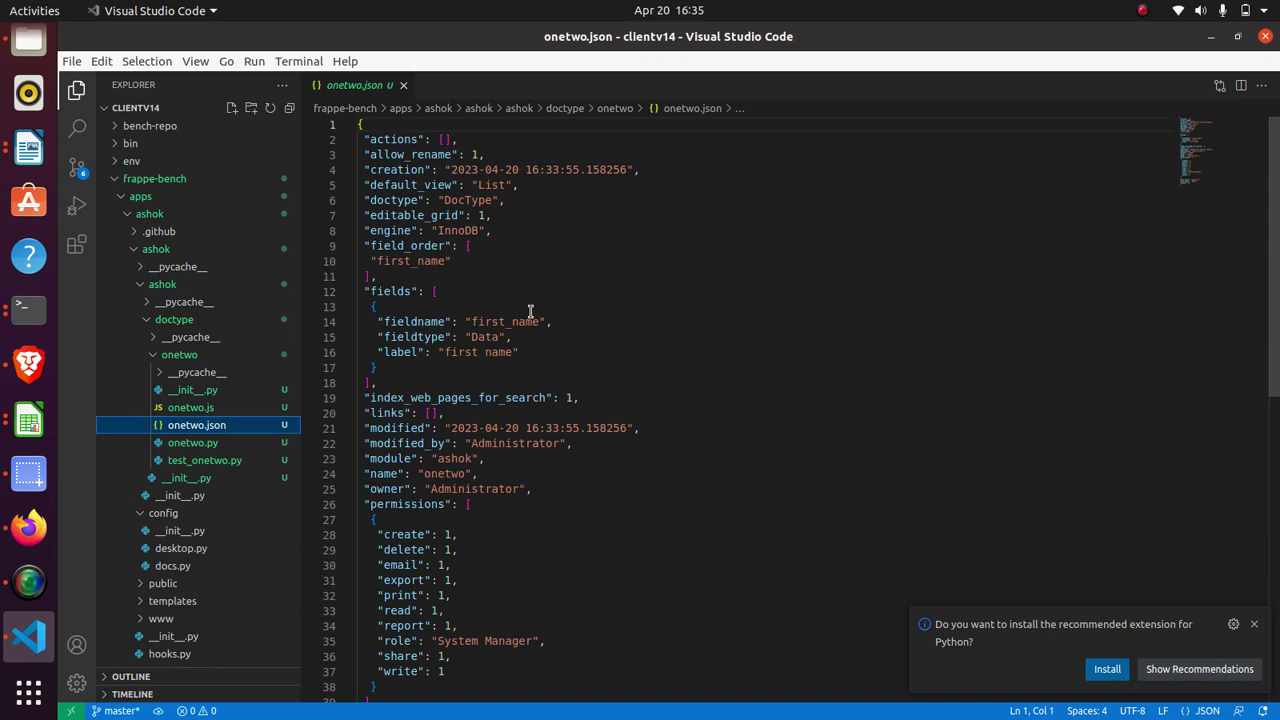
{"action": "left_click", "coordinate": [1254, 624]}
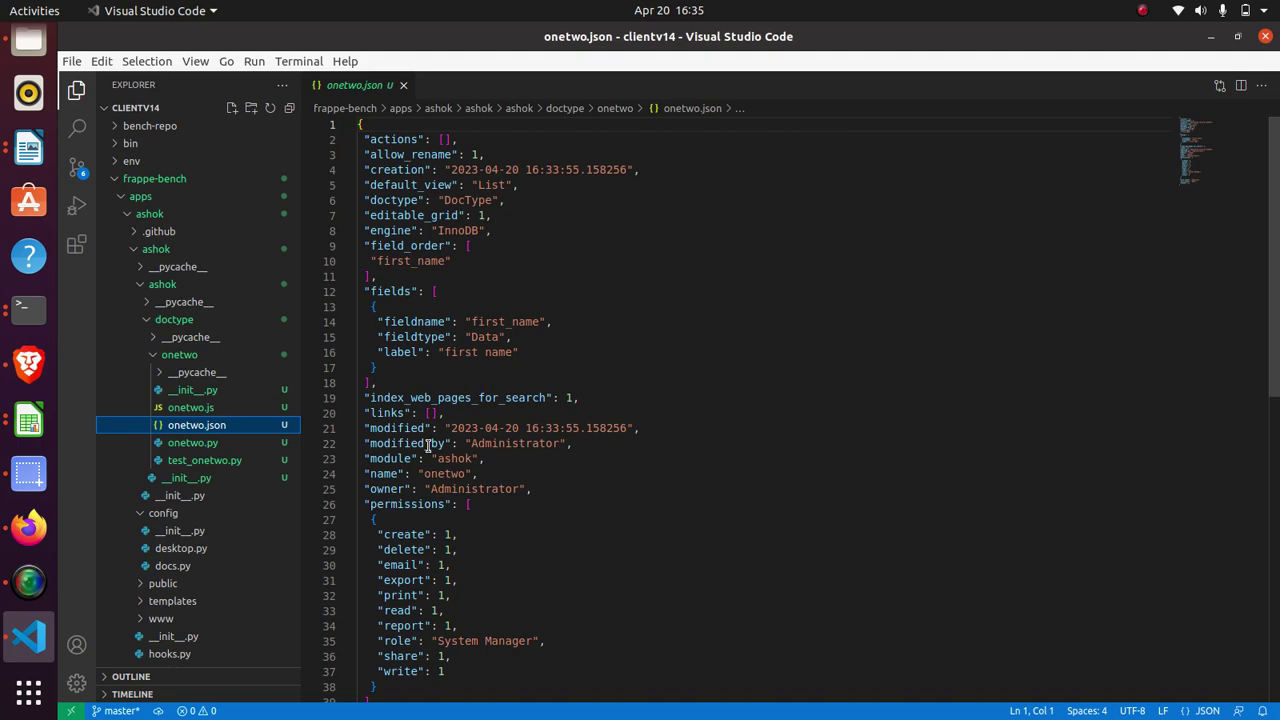
- Minimize VS Code and return to the top of the saved onetwo DocType form in Firefox
{"action": "left_click", "coordinate": [1207, 38]}
{"action": "scroll", "coordinate": [728, 384], "scroll_direction": "down", "scroll_amount": 3}
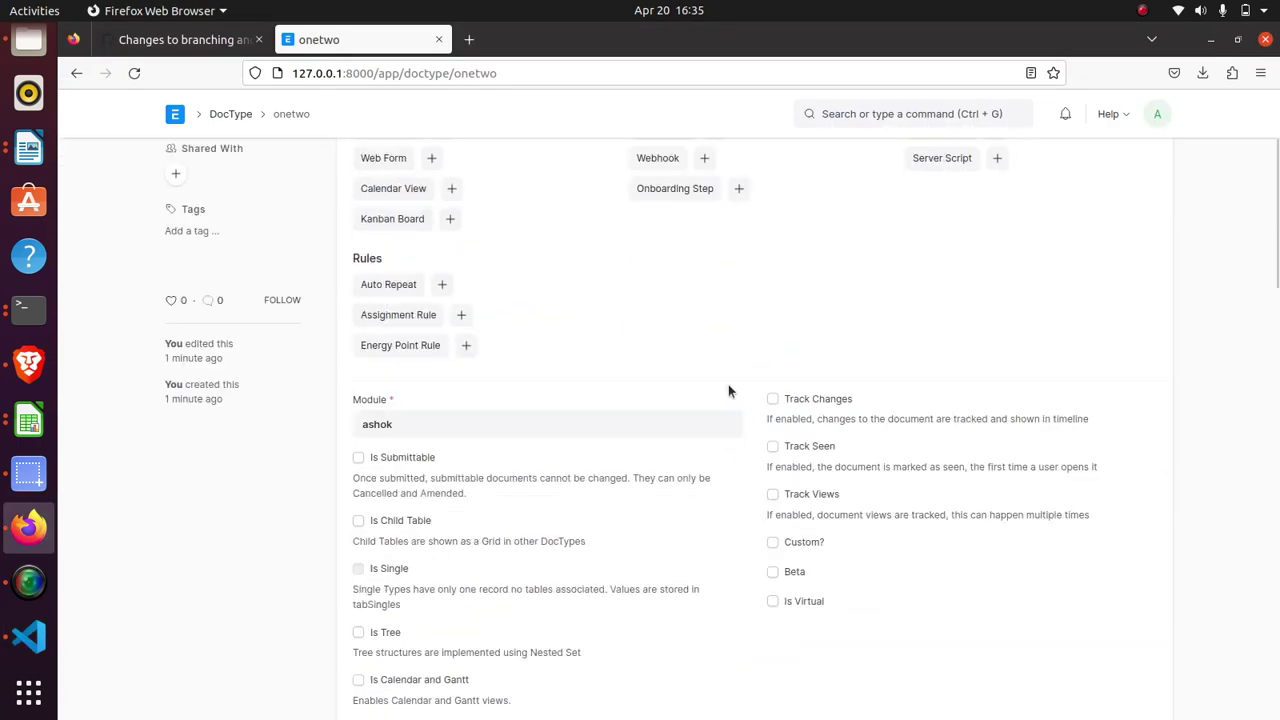
{"action": "scroll", "coordinate": [728, 384], "scroll_direction": "up", "scroll_amount": 3}
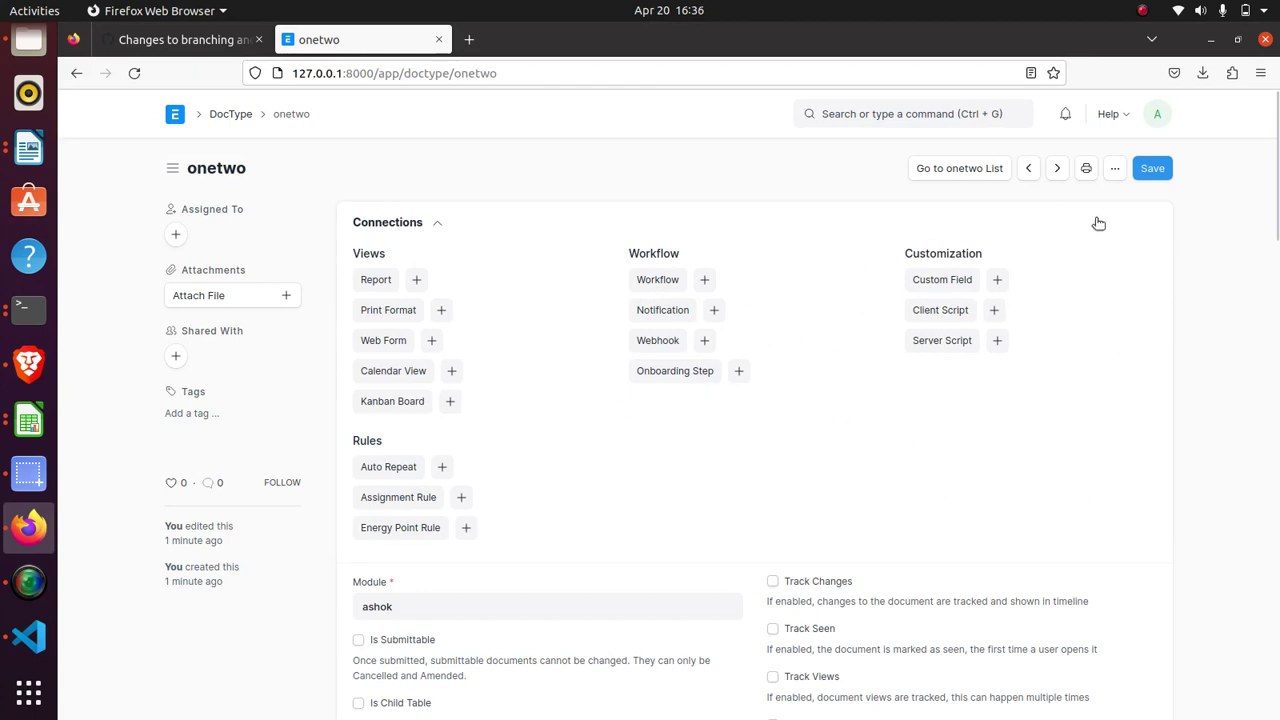
{"action": "left_click", "coordinate": [1143, 11]}
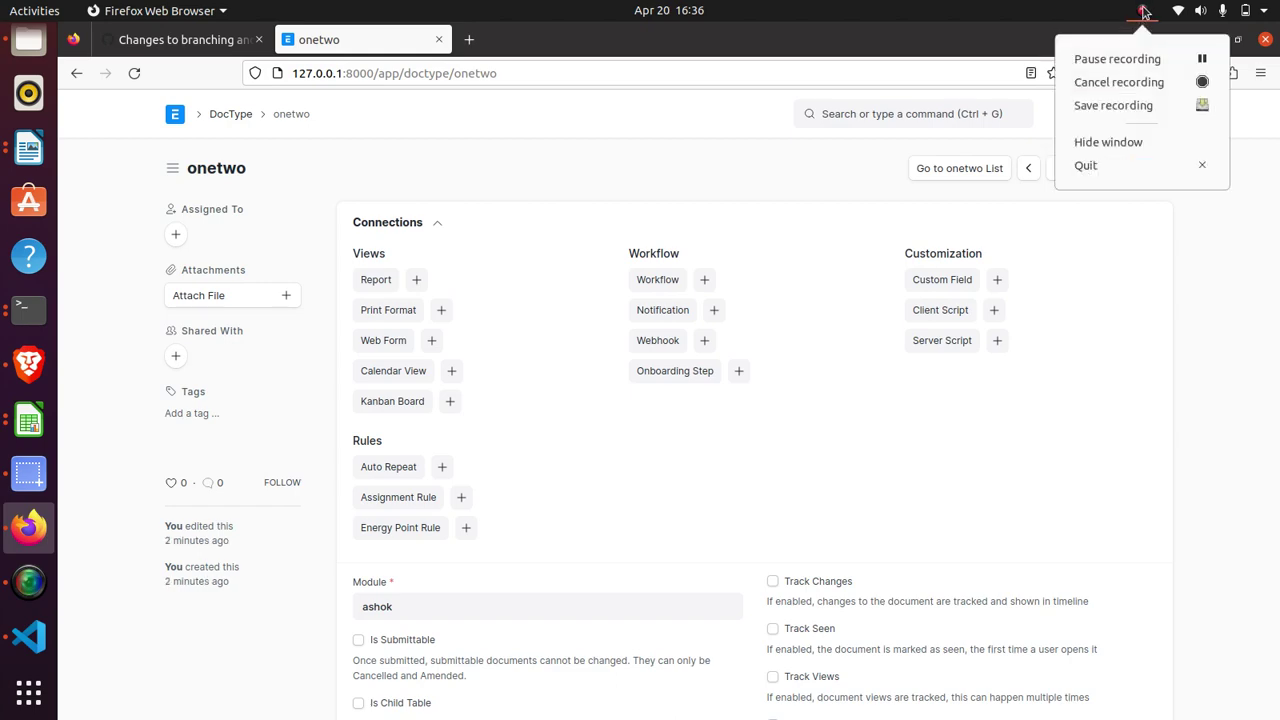